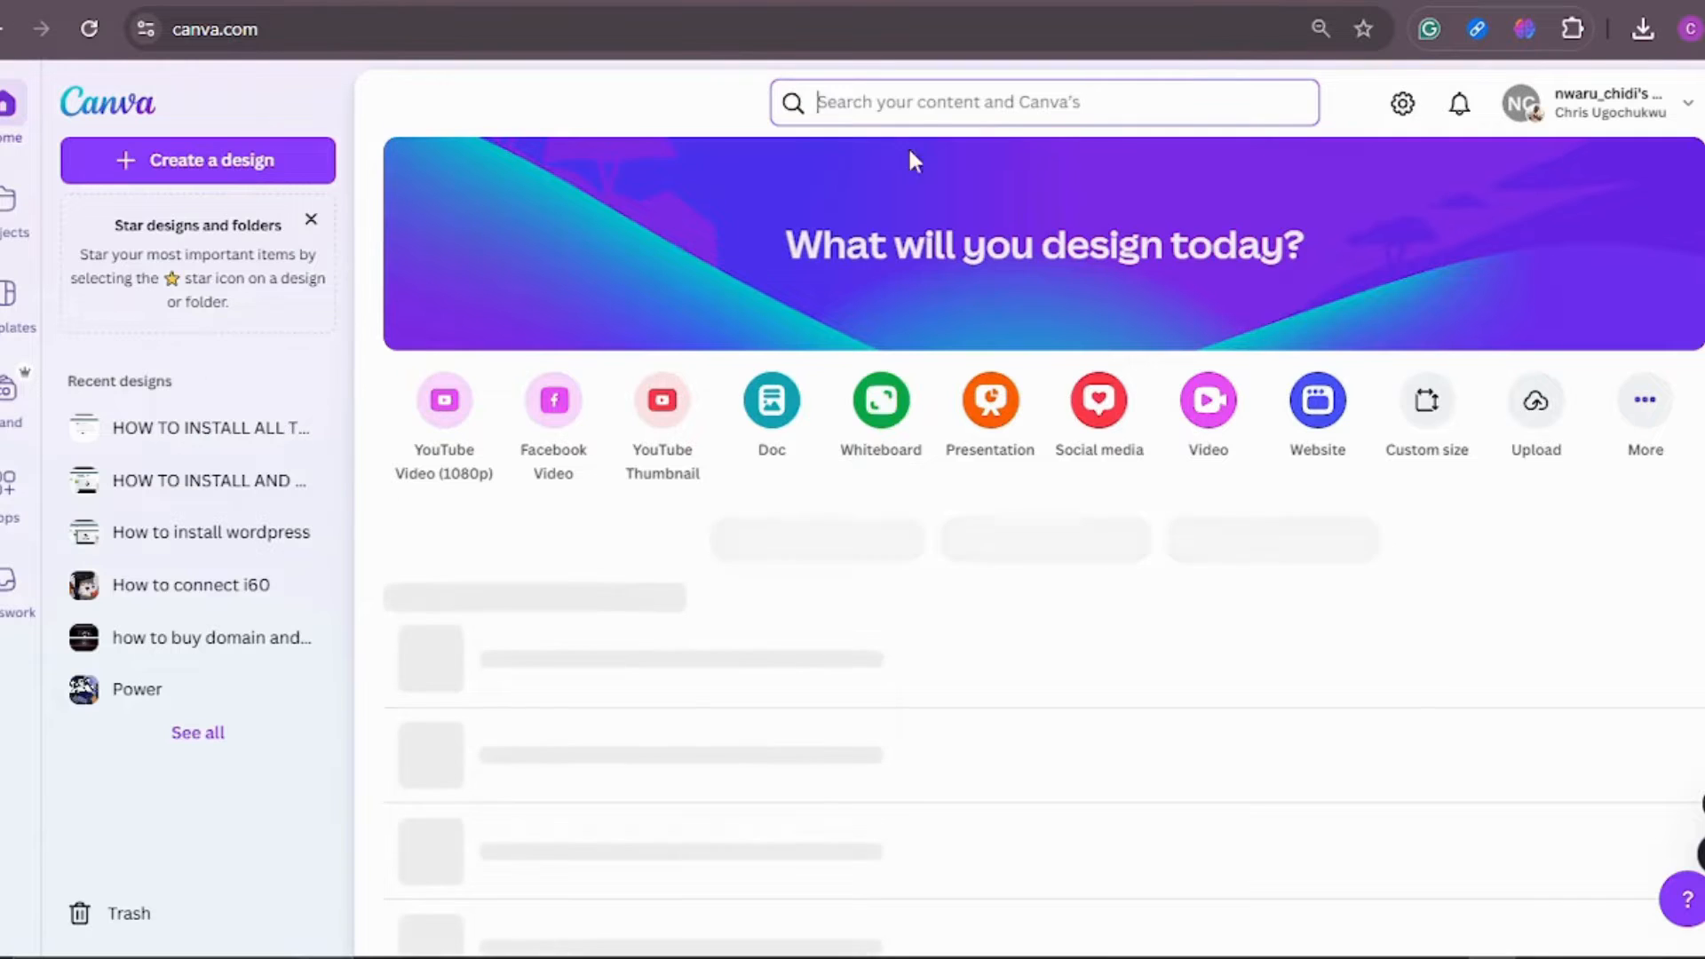
# Search for "logo" and open the existing Navy And Grey Classic Circle Business Consulting Logo design with the side menu closed.
pyautogui.click(852, 102)
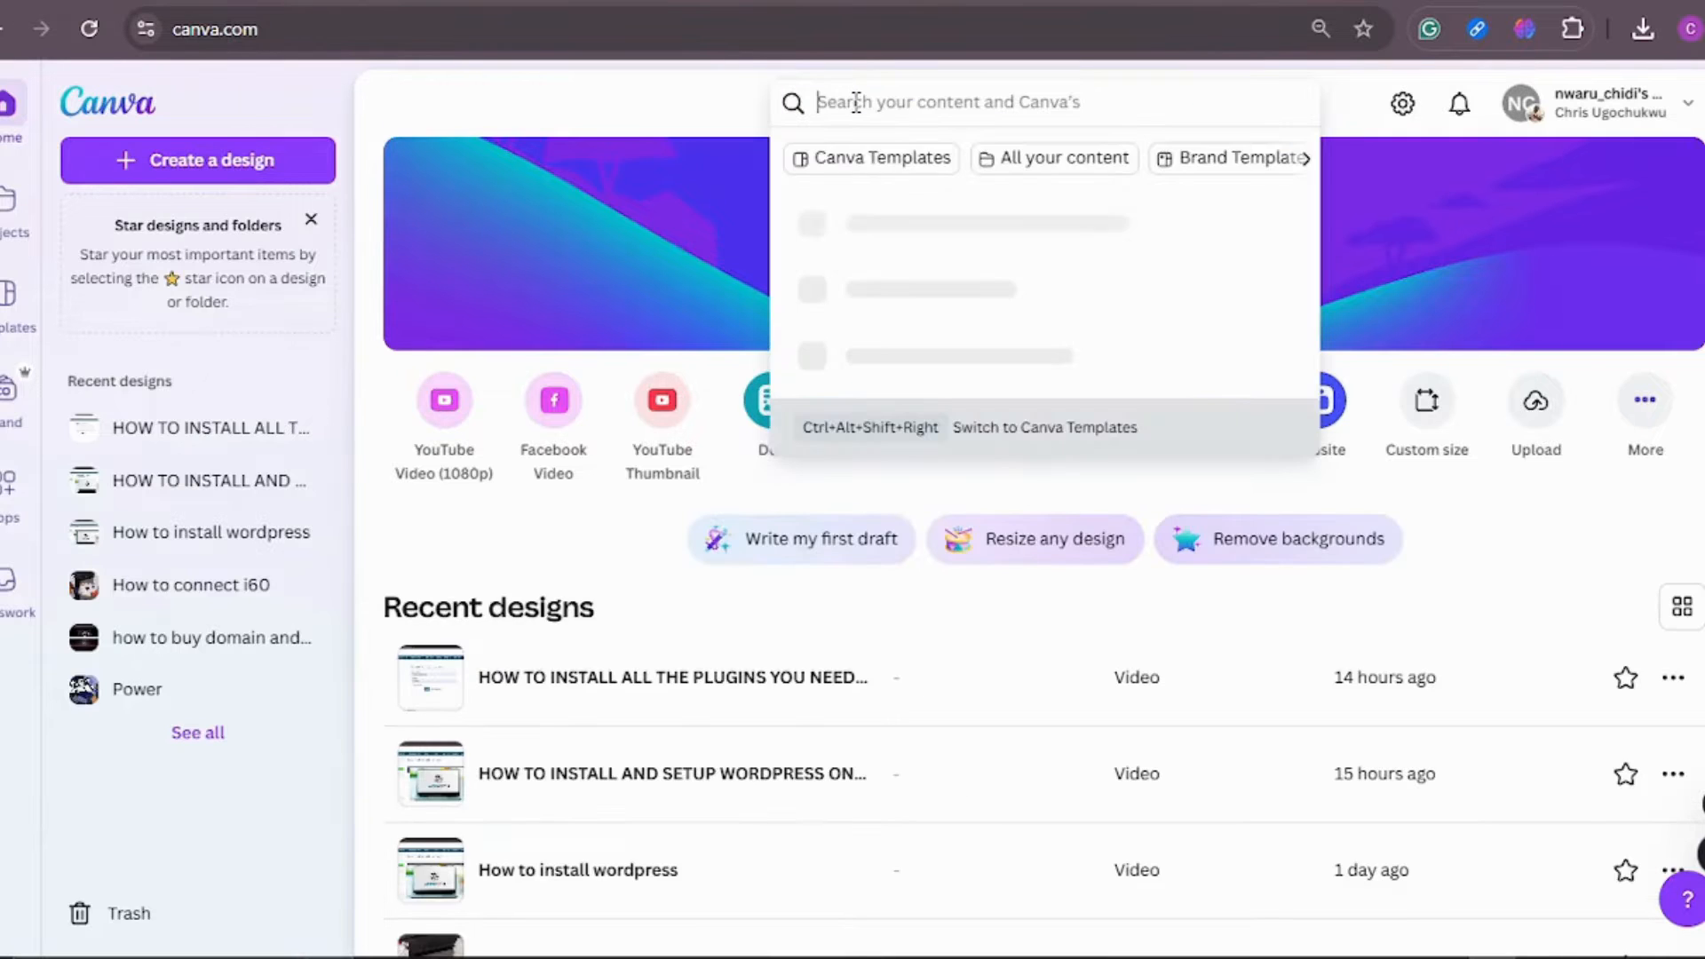
pyautogui.write('logo')
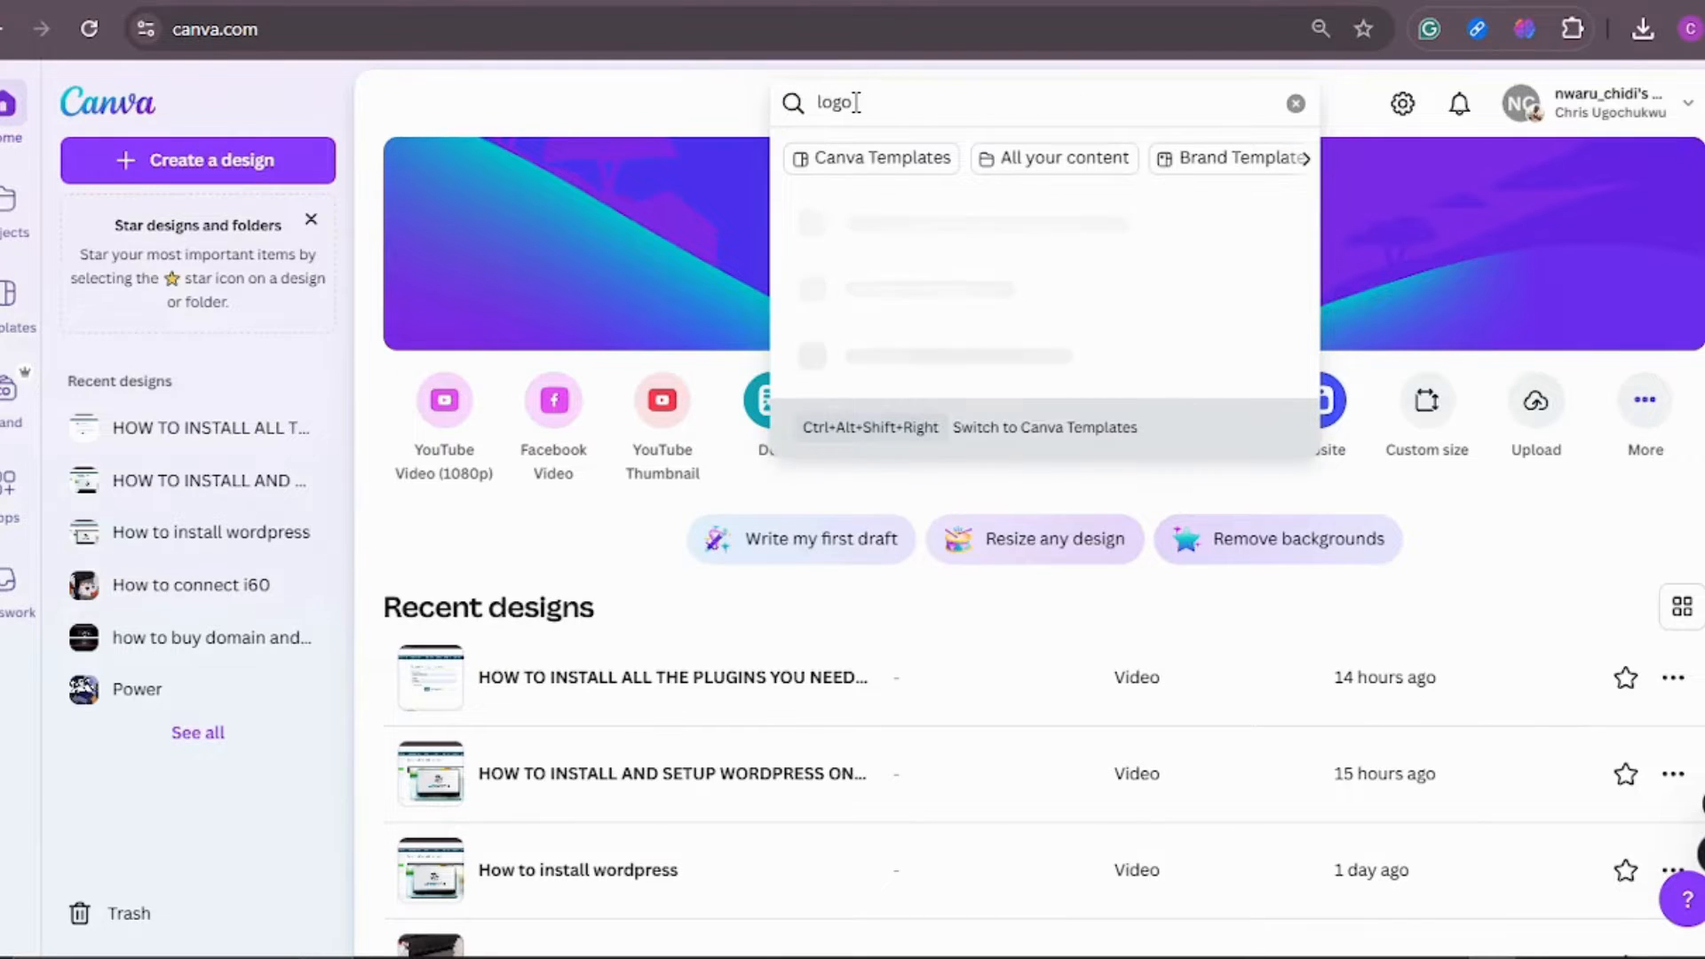
pyautogui.press('Return')
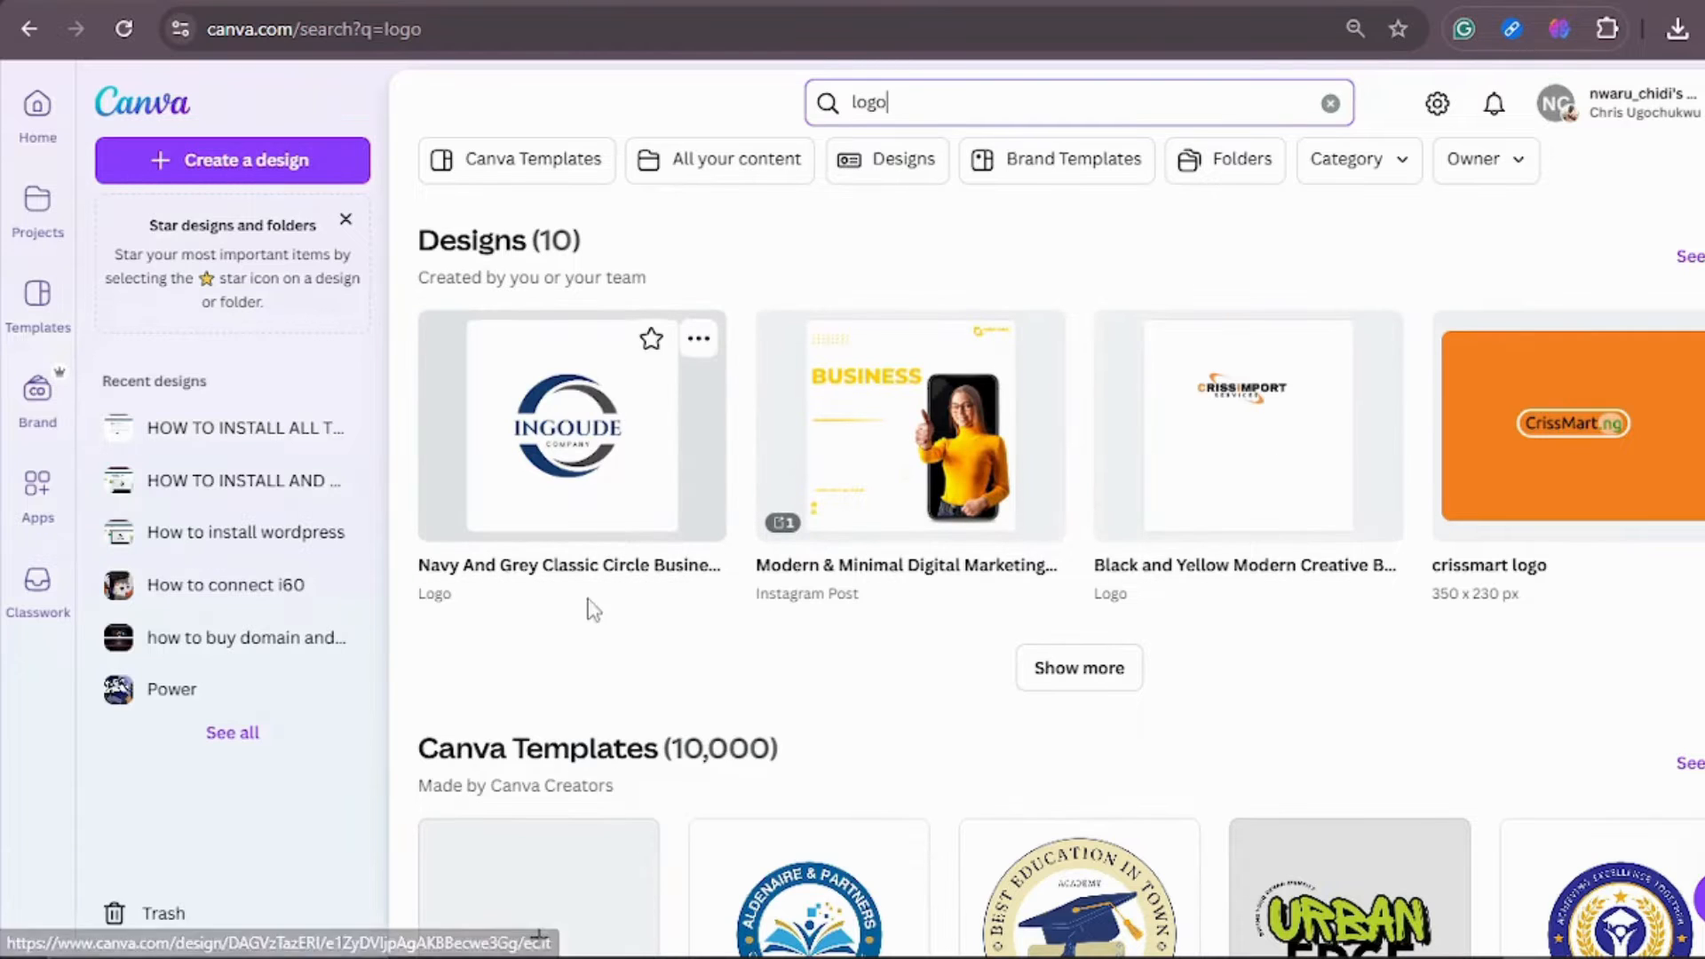
pyautogui.click(622, 444)
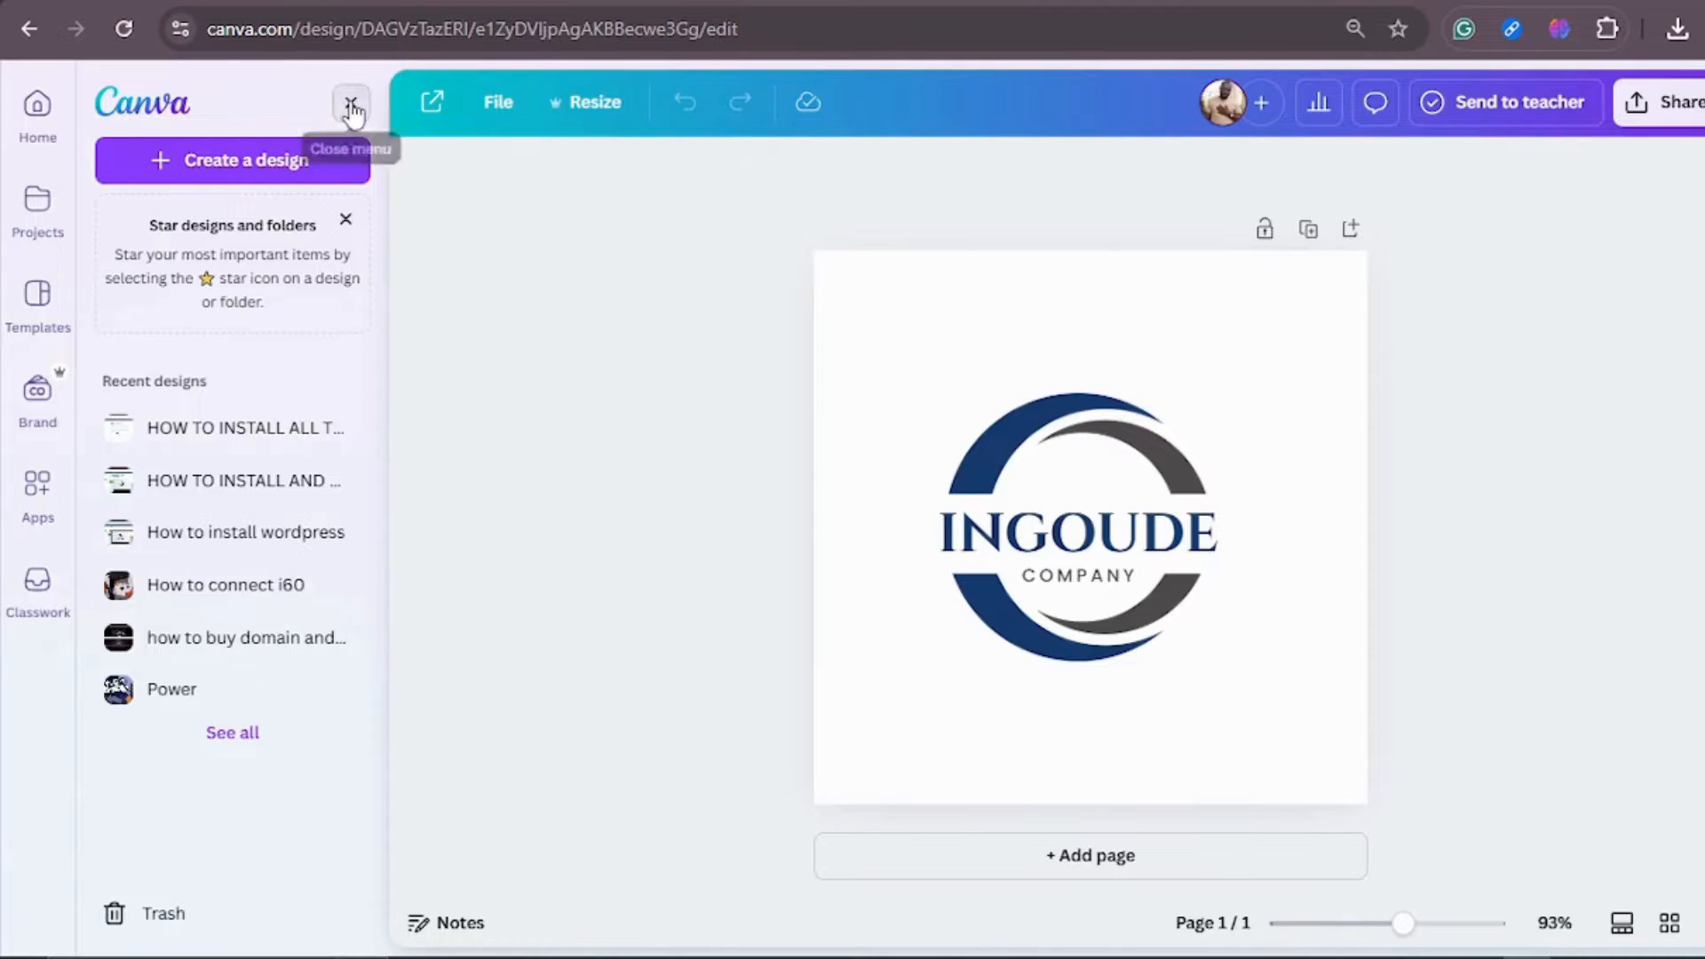
pyautogui.click(349, 105)
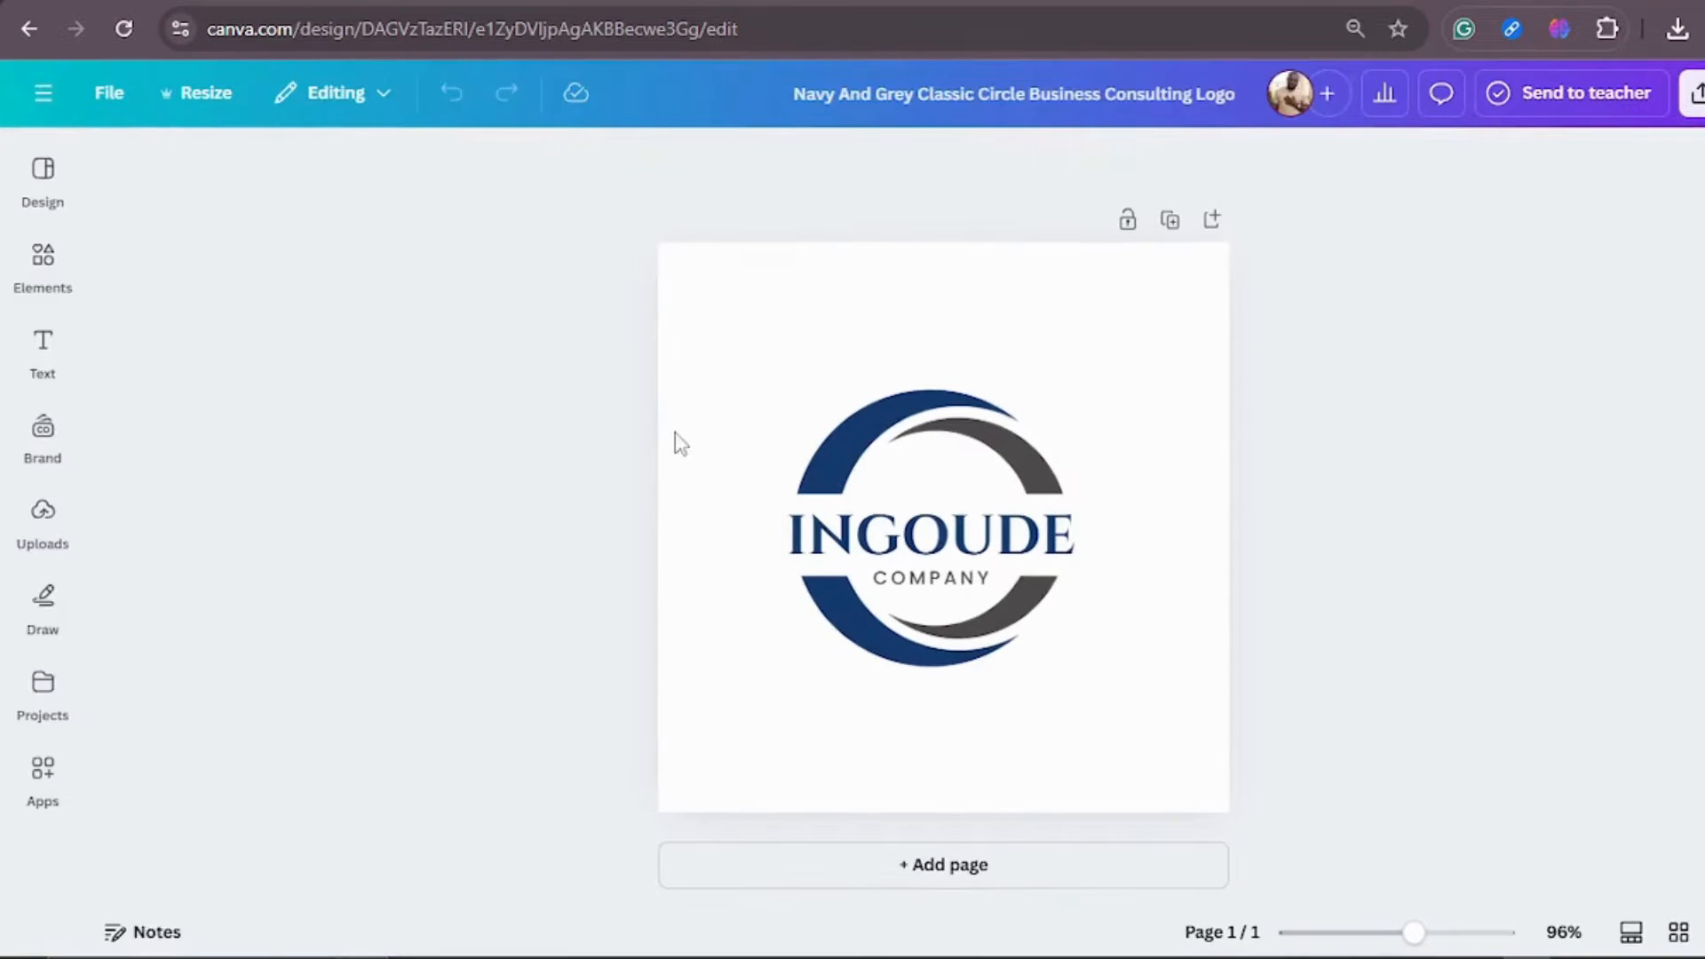
# Search the design templates for "logo".
pyautogui.click(53, 206)
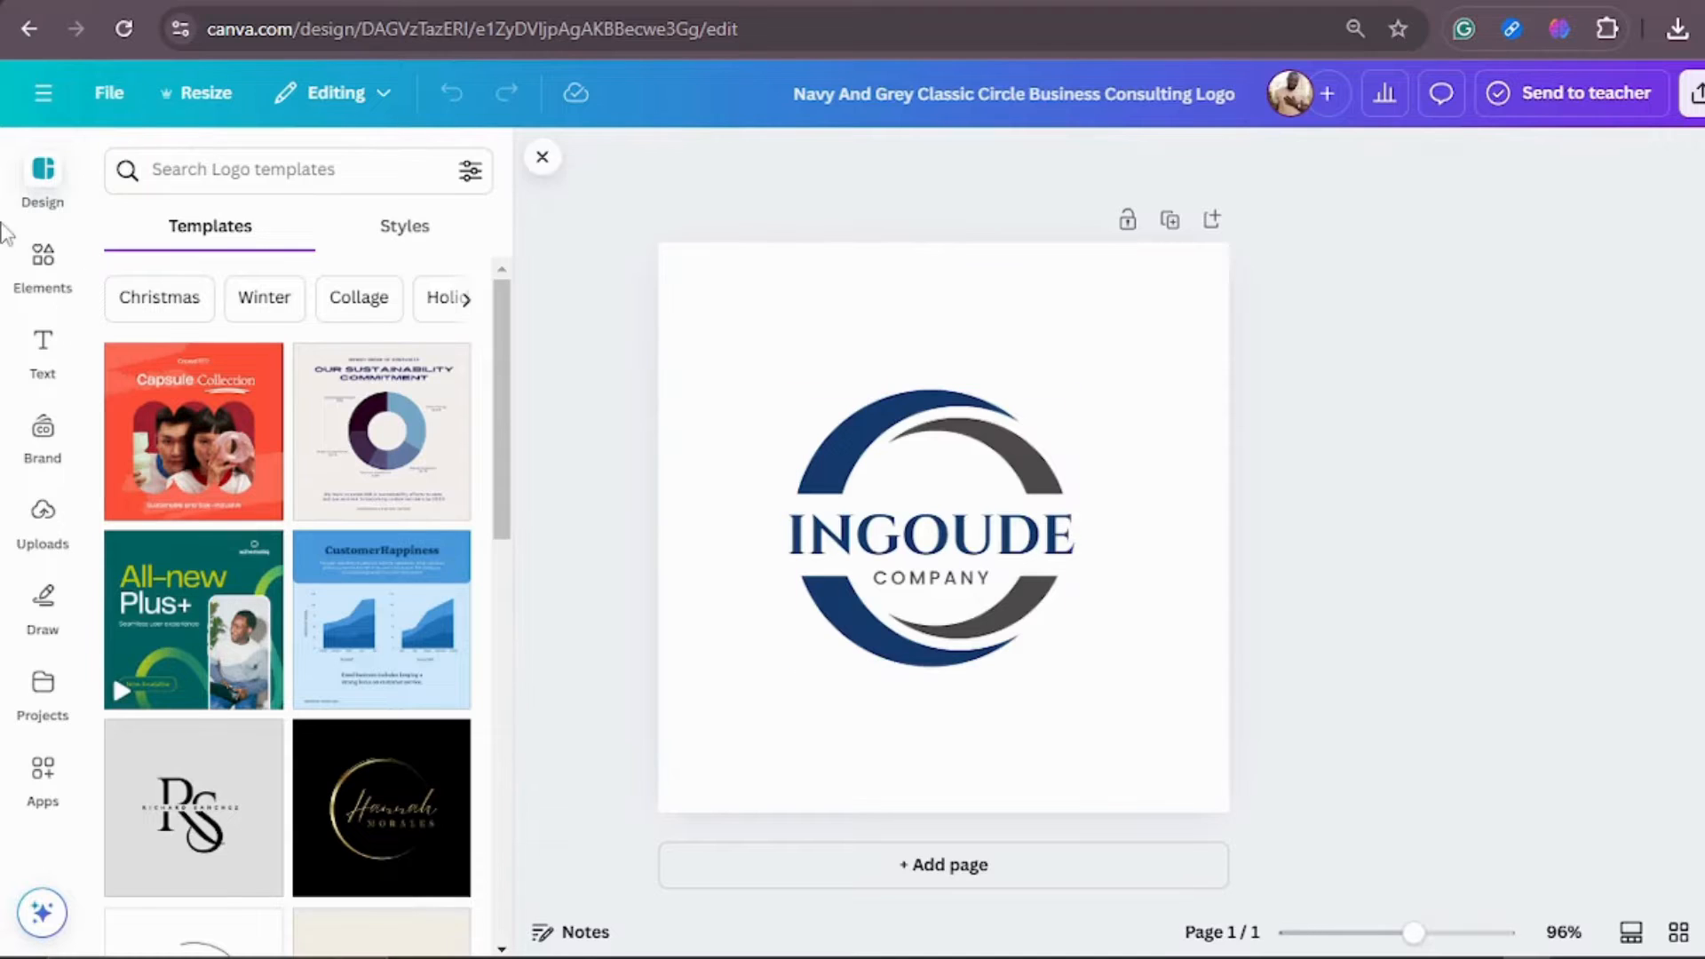
pyautogui.click(231, 175)
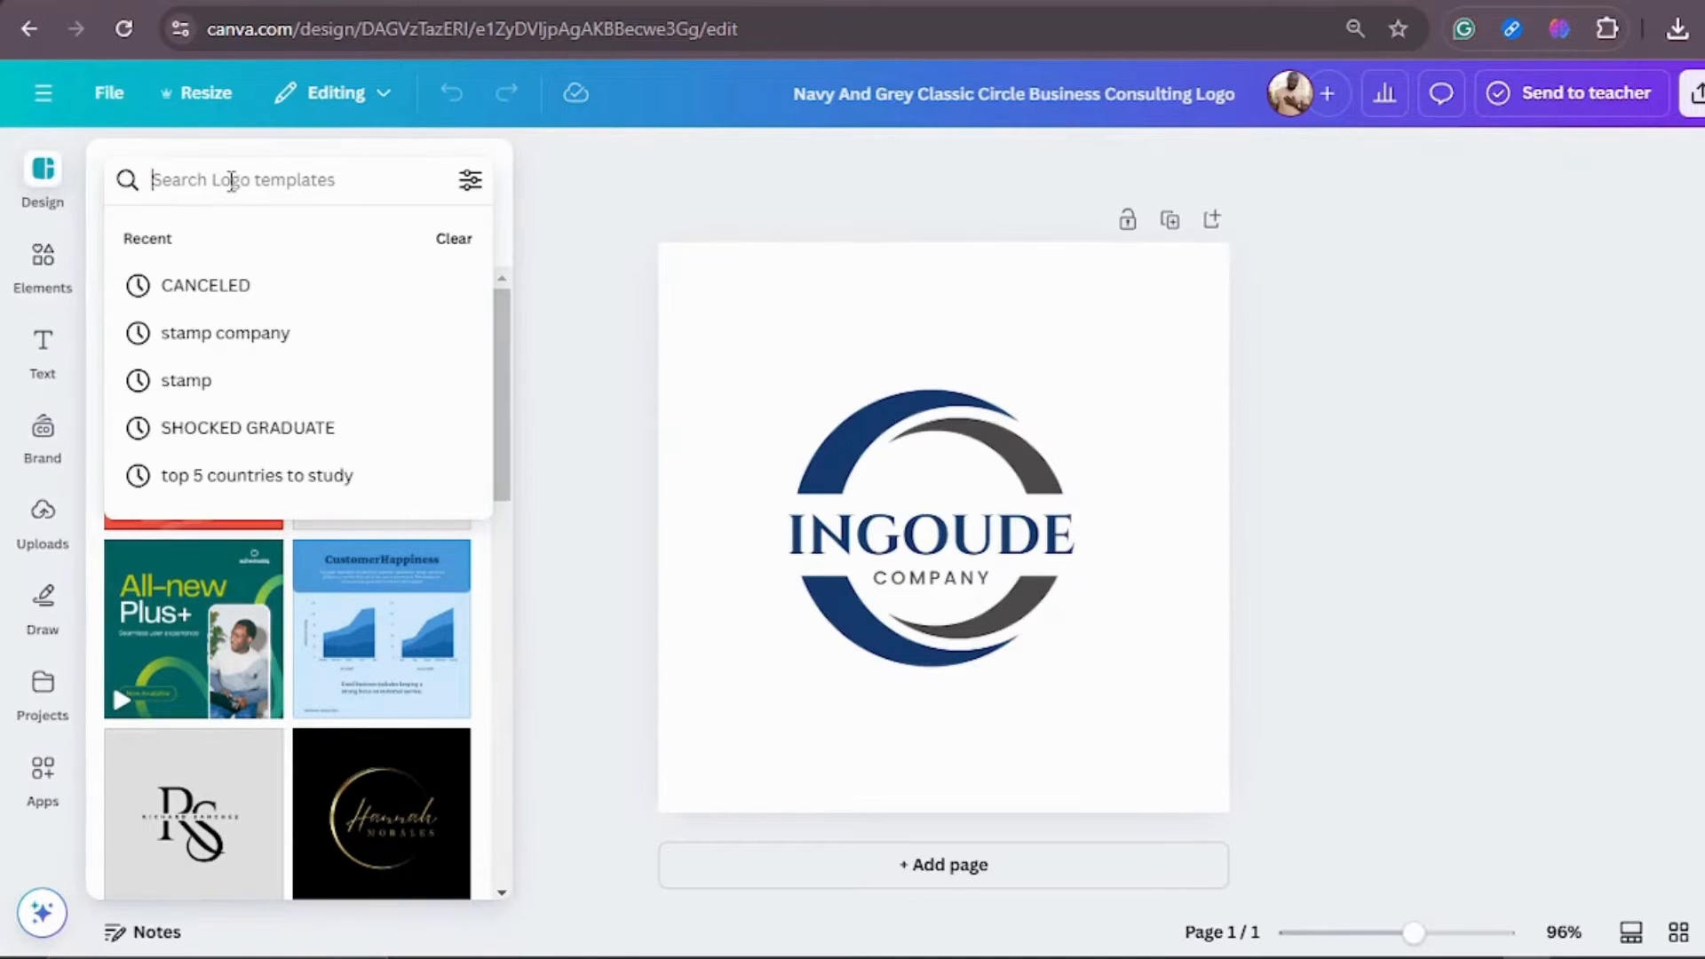
pyautogui.write('logo')
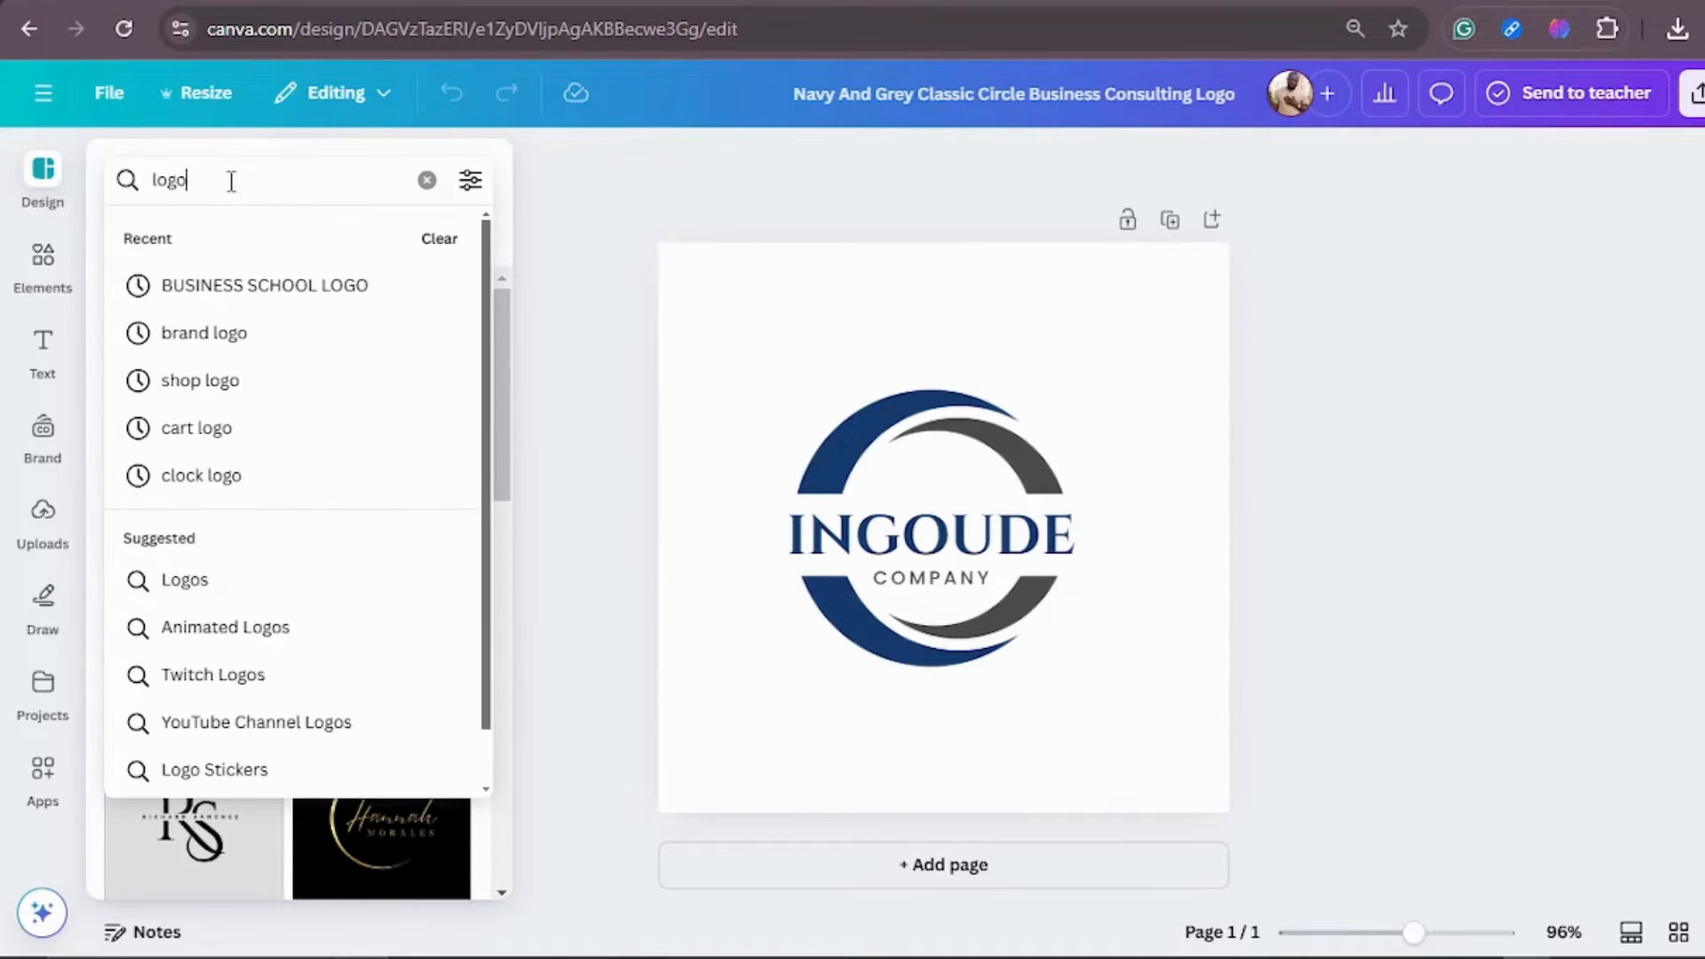
pyautogui.press('Return')
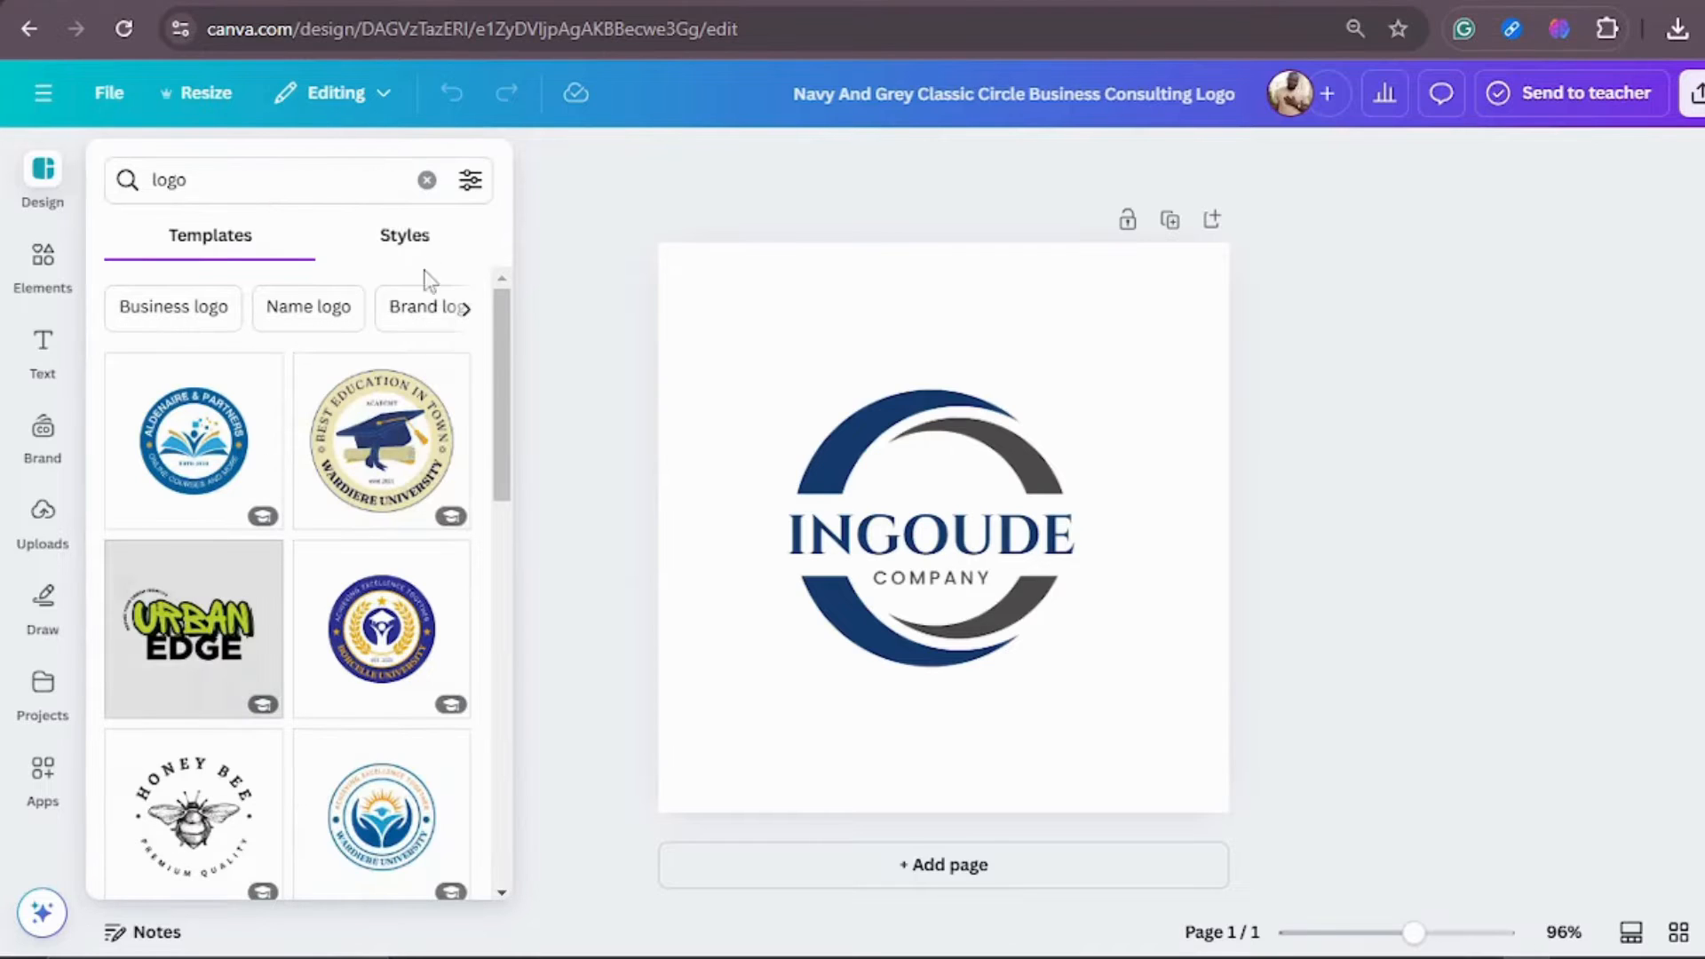
# Change the template search to "ecommerce store logo".
pyautogui.click(254, 171)
pyautogui.press('BackSpace')
pyautogui.press('BackSpace')
pyautogui.press('BackSpace')
pyautogui.press('BackSpace')
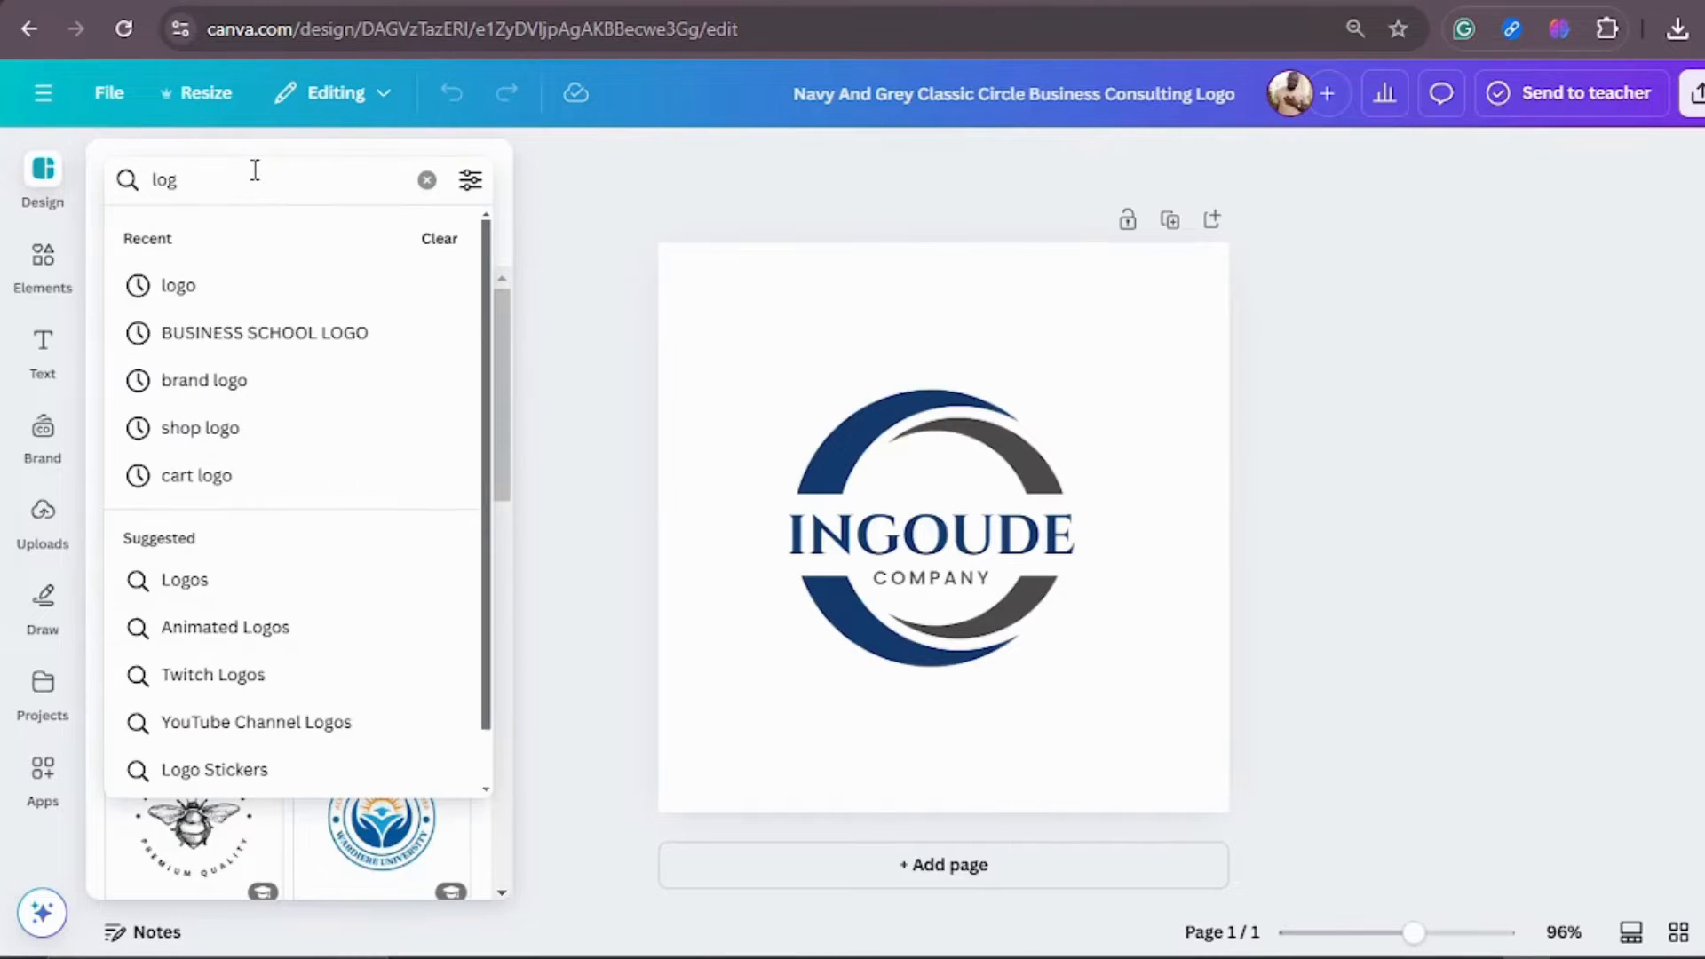
pyautogui.write('eco')
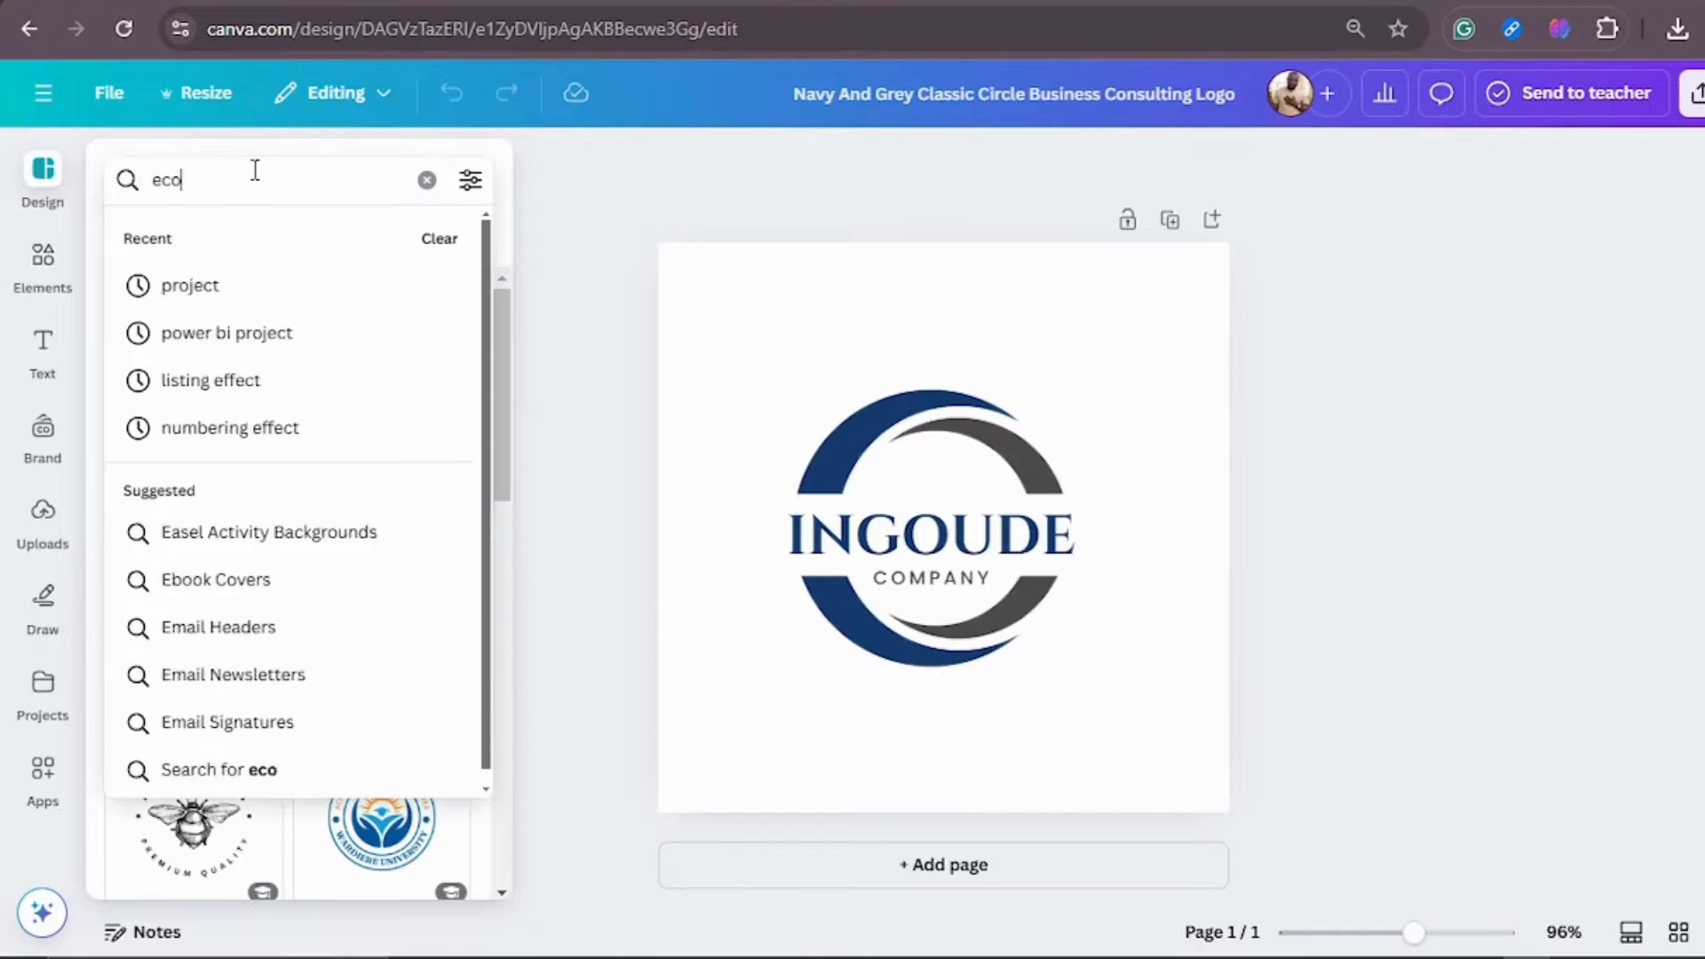
pyautogui.write('mmerce log')
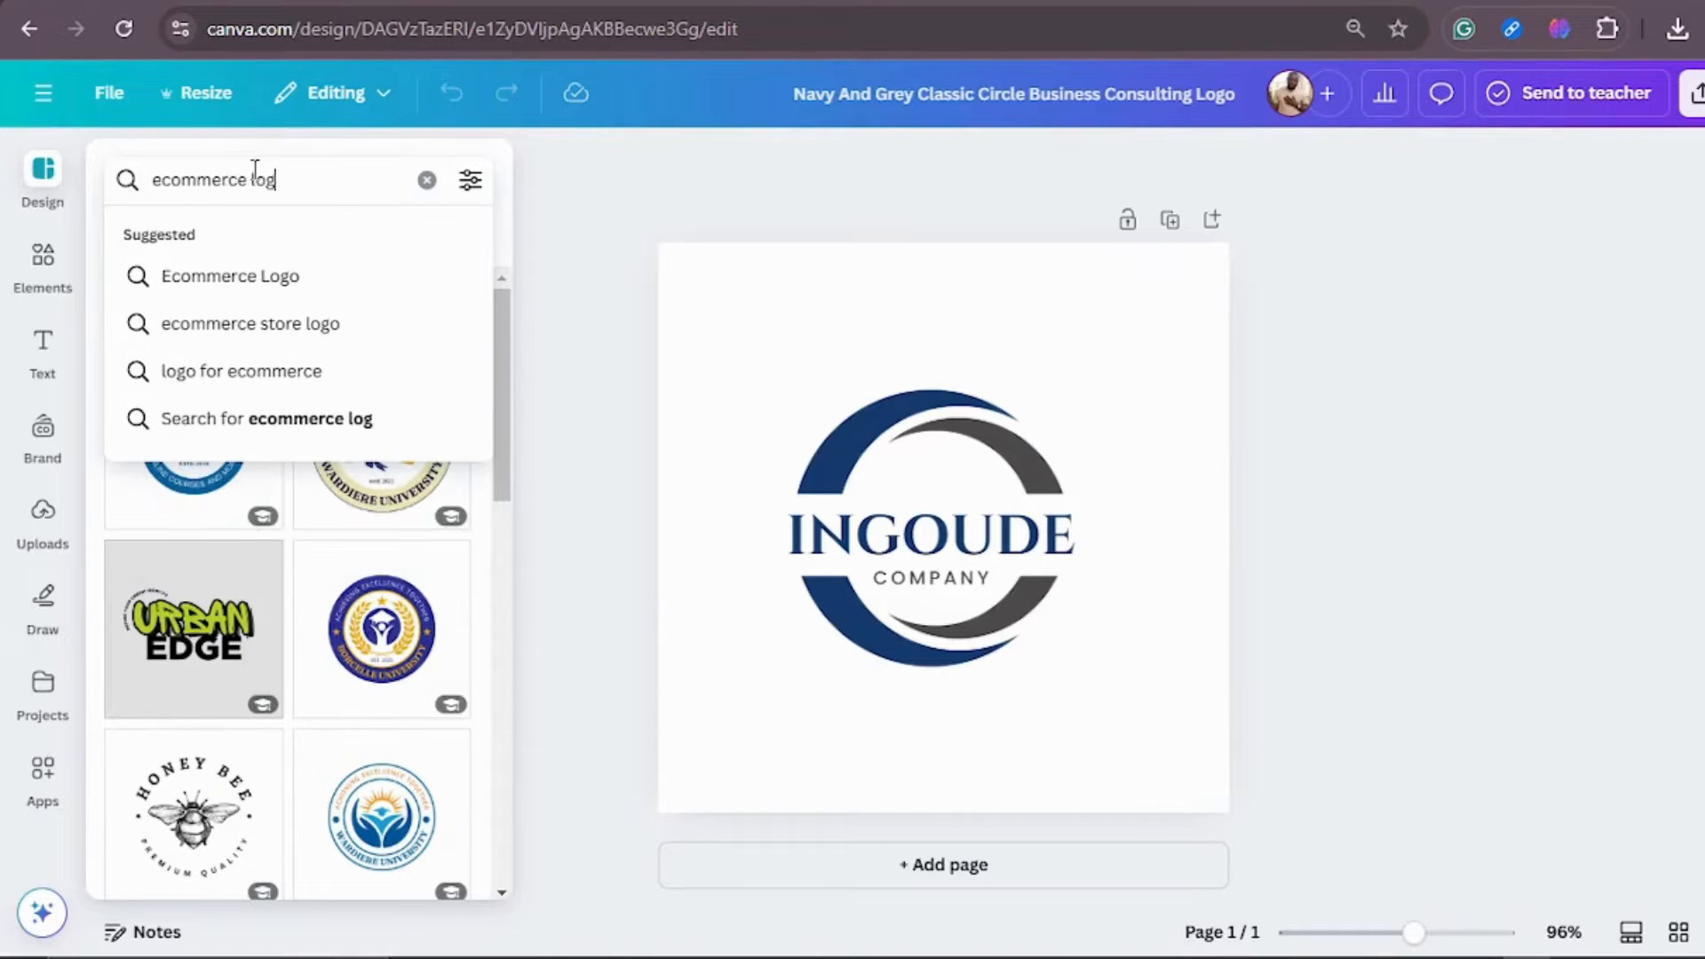
pyautogui.write('g')
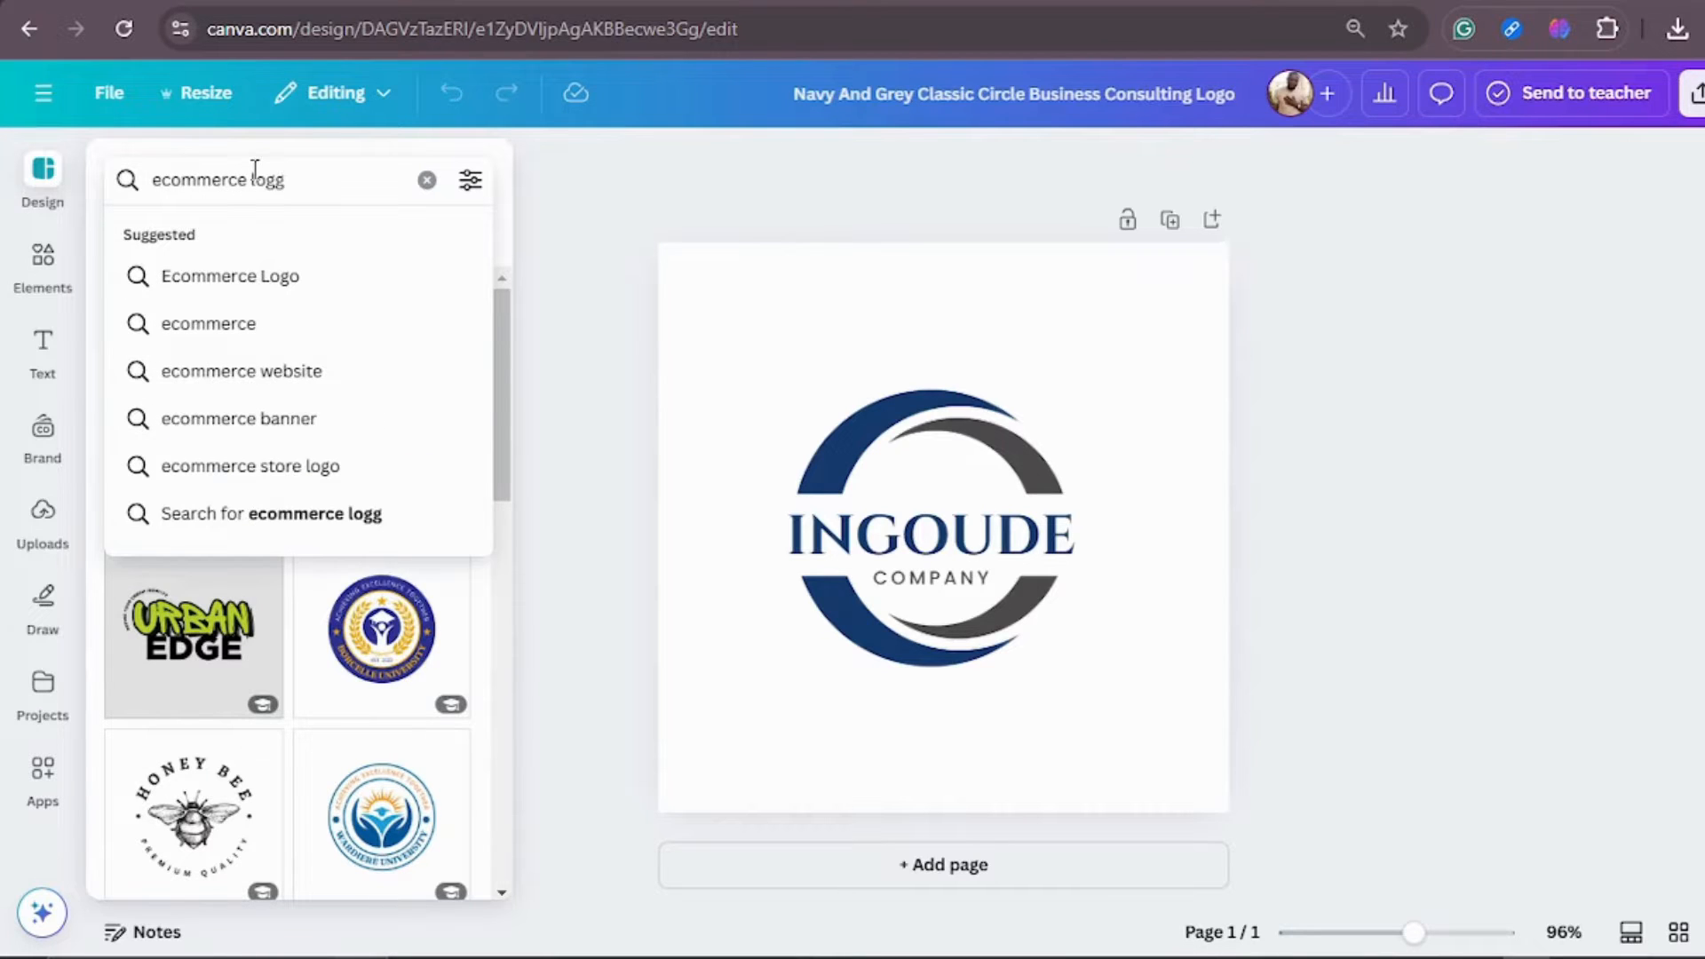
pyautogui.press('BackSpace')
pyautogui.write('o')
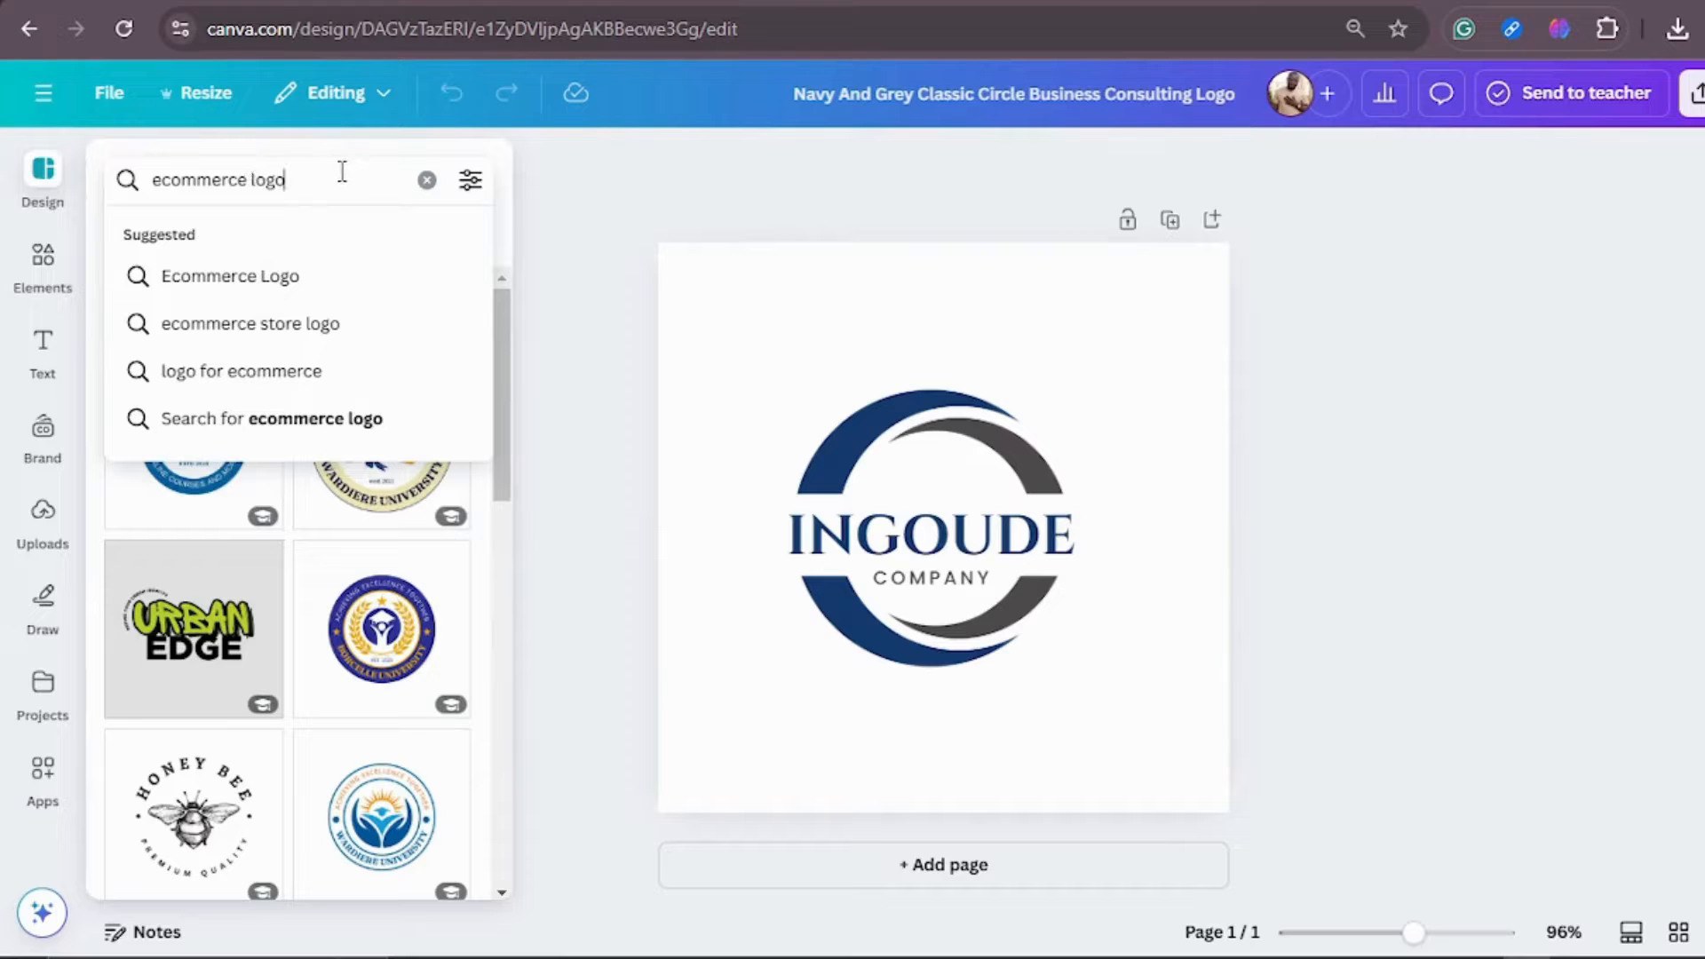
pyautogui.click(257, 328)
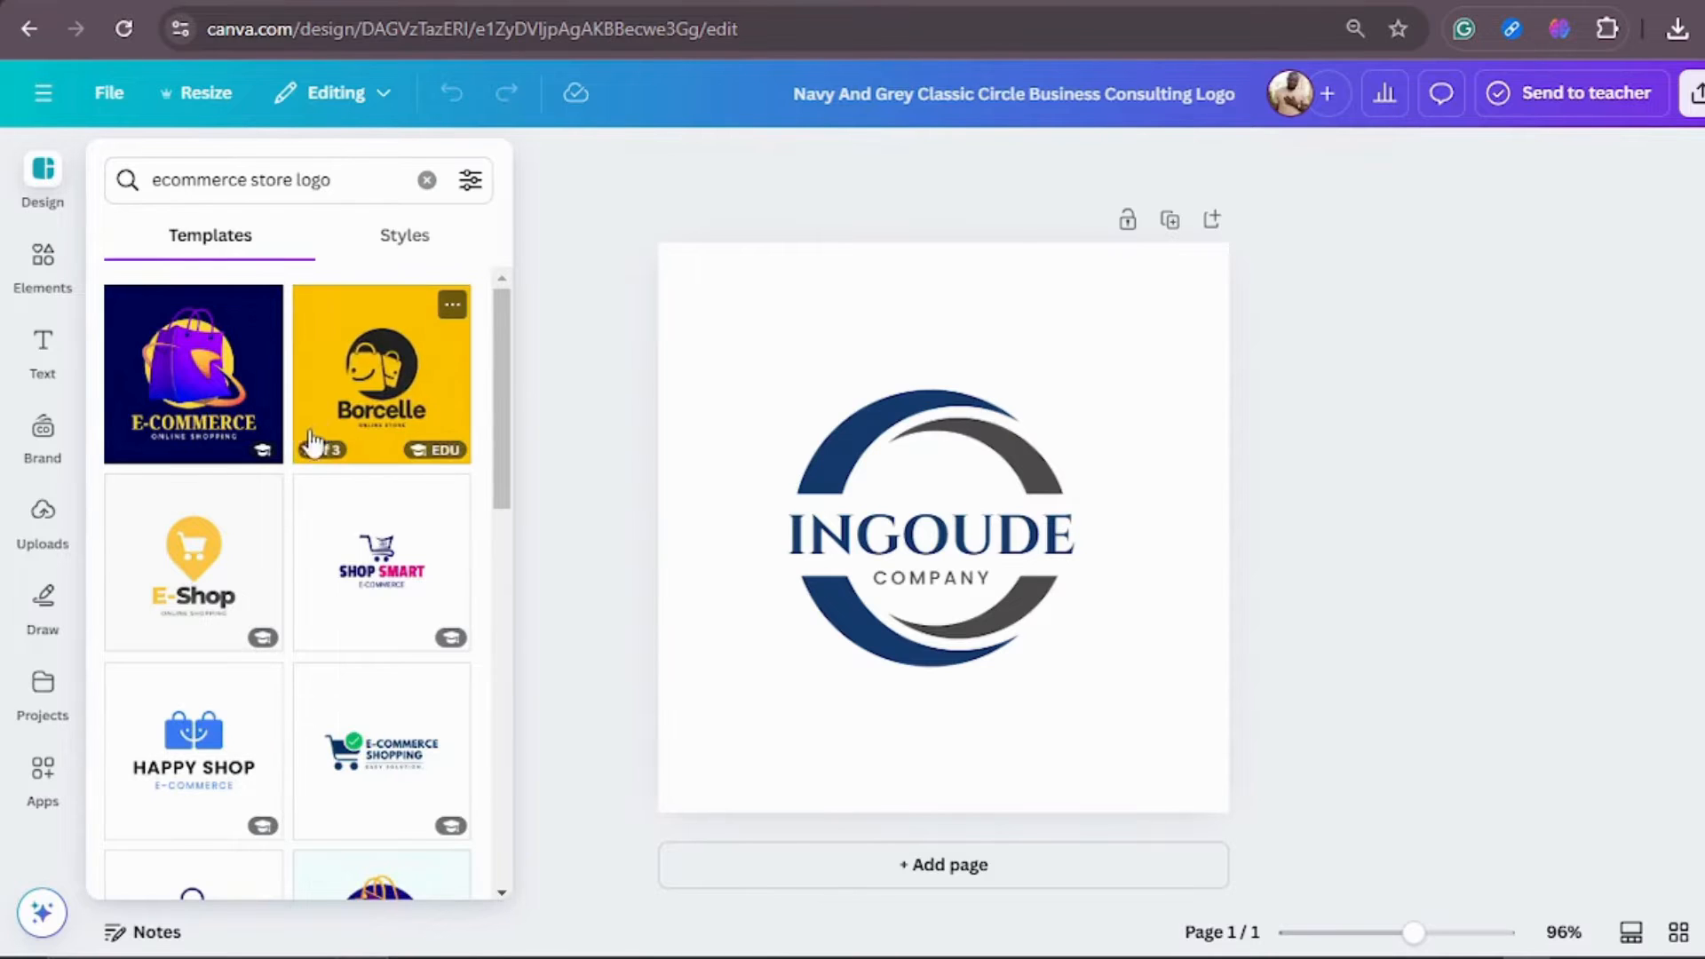
# Apply the yellow E-Shop online shopping template with the cart pin to the page.
pyautogui.scroll(-2, 312, 444)
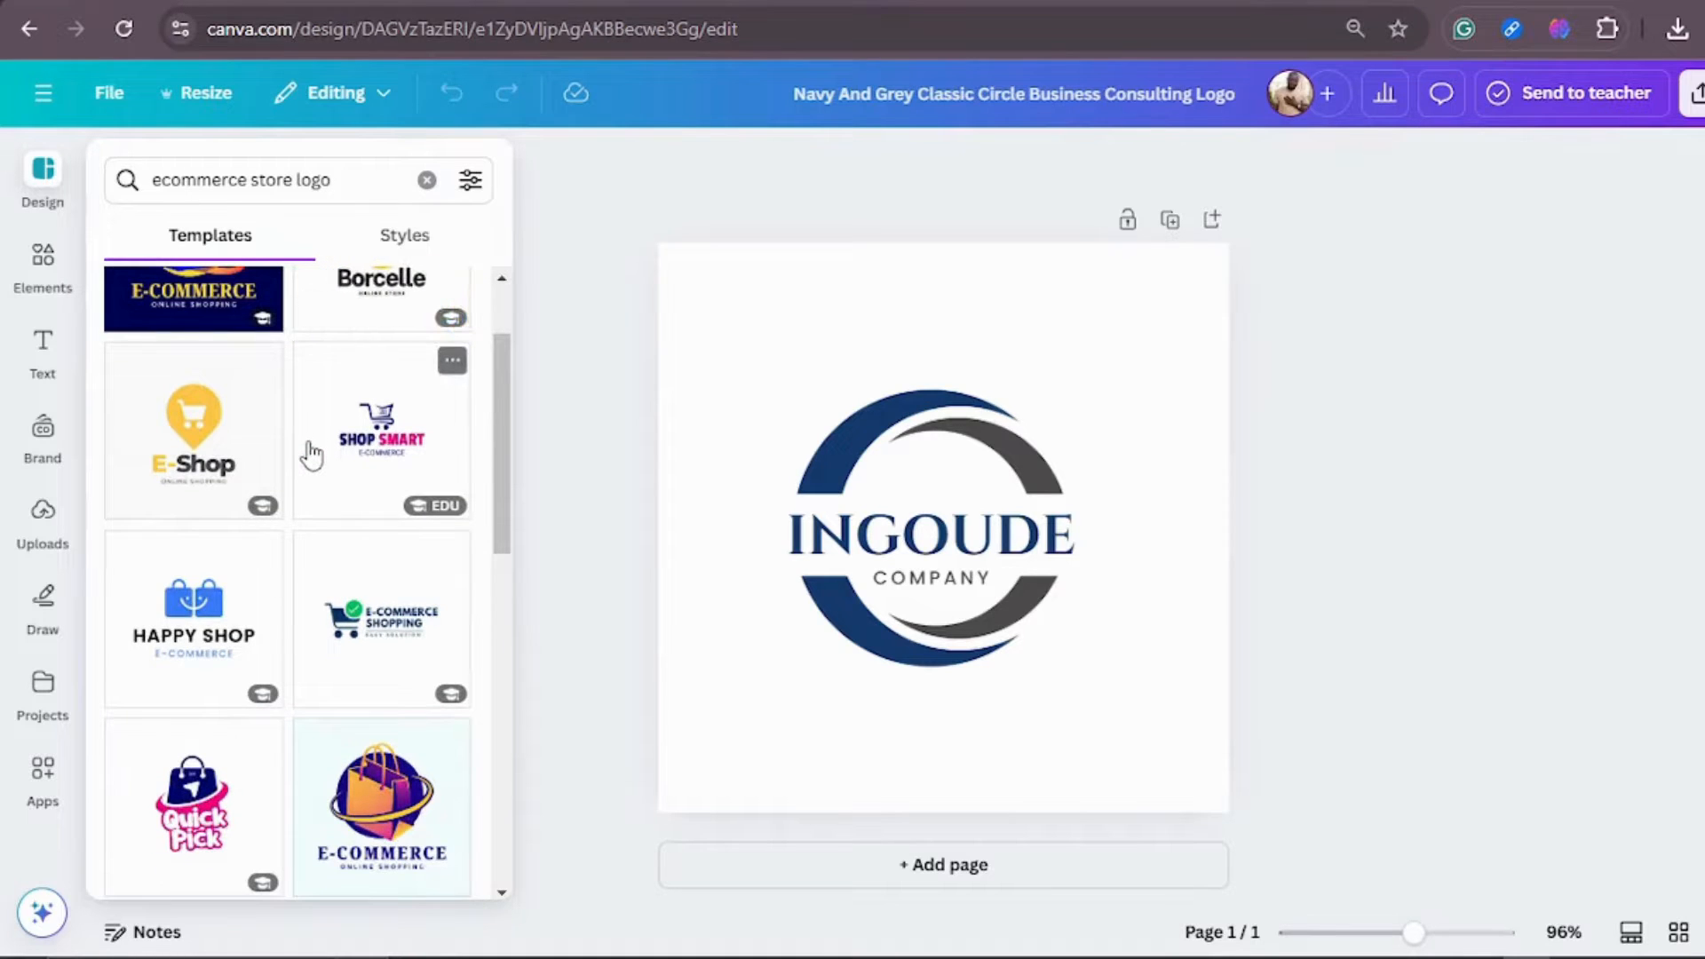
pyautogui.click(195, 424)
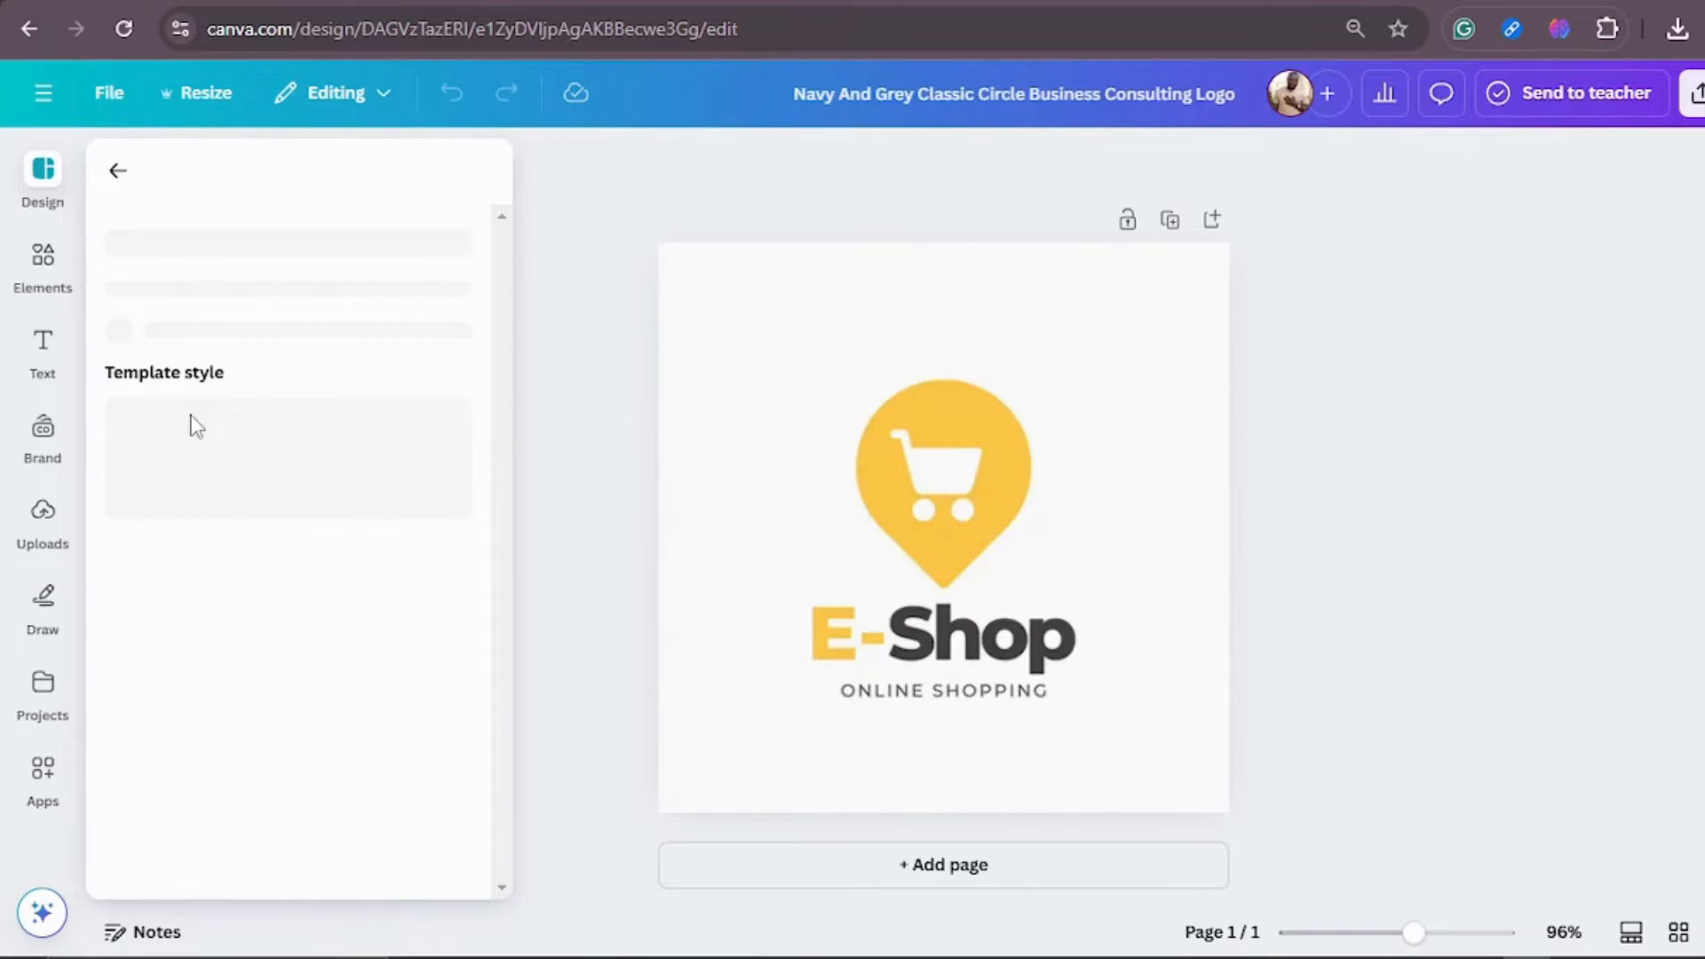
pyautogui.click(982, 448)
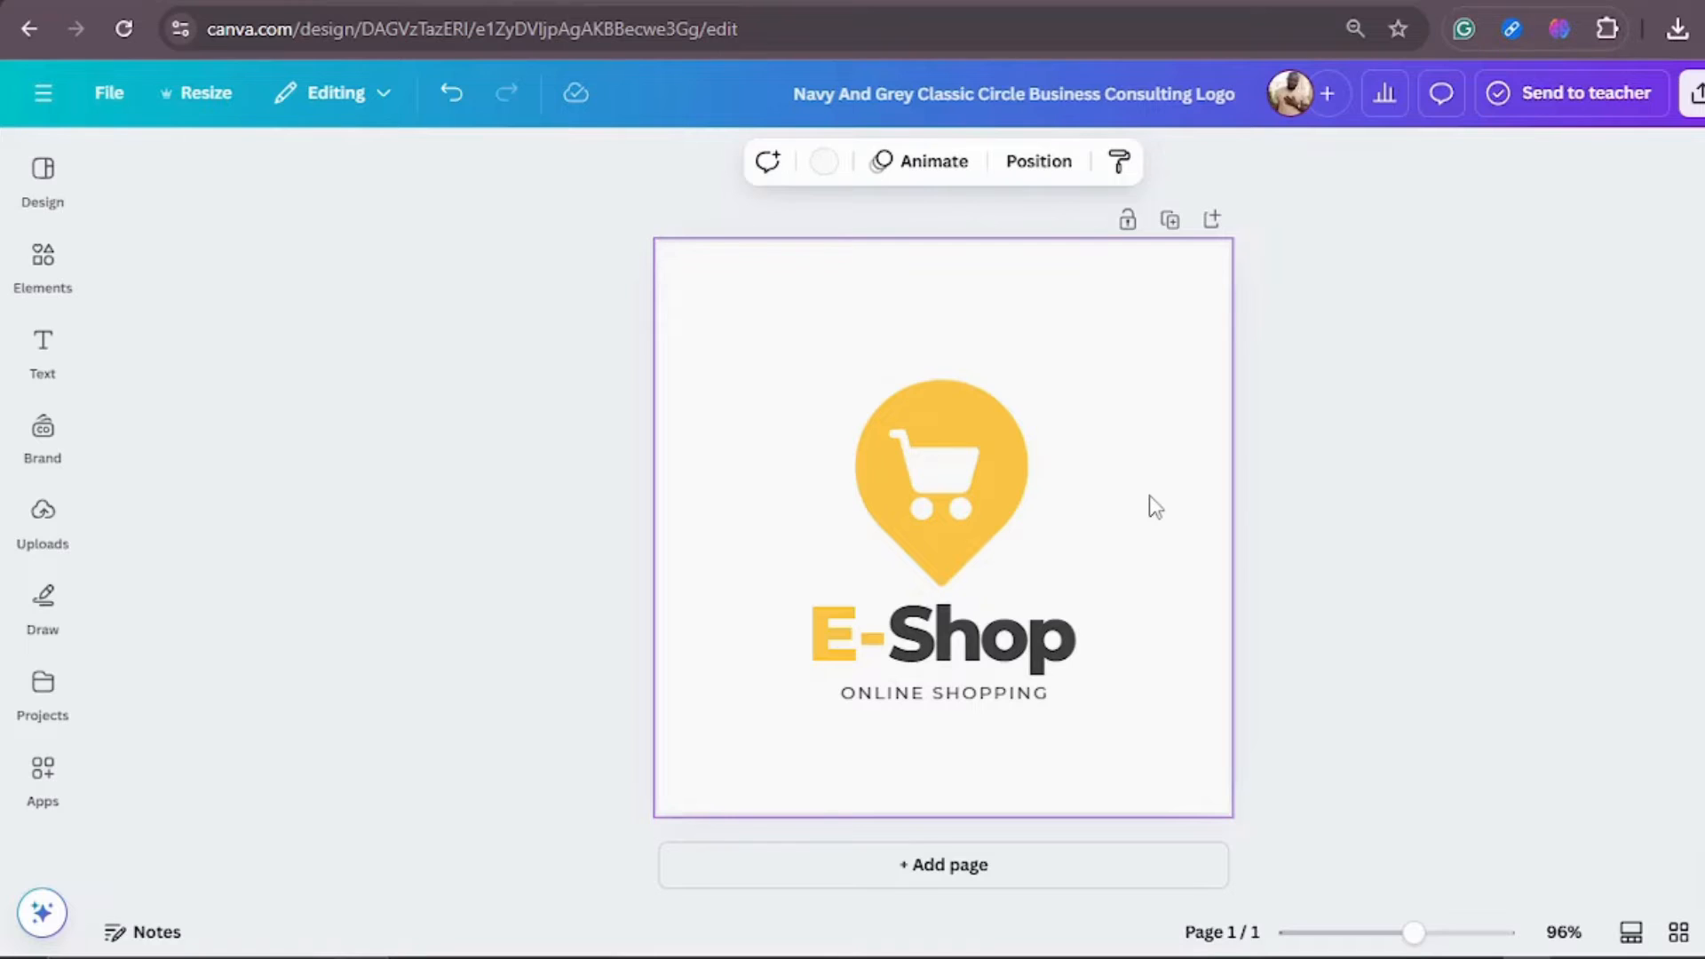
# Replace the page design with the Red and White Simple Online Shop Logo template and select its lettering.
pyautogui.click(51, 182)
pyautogui.scroll(-6, 317, 454)
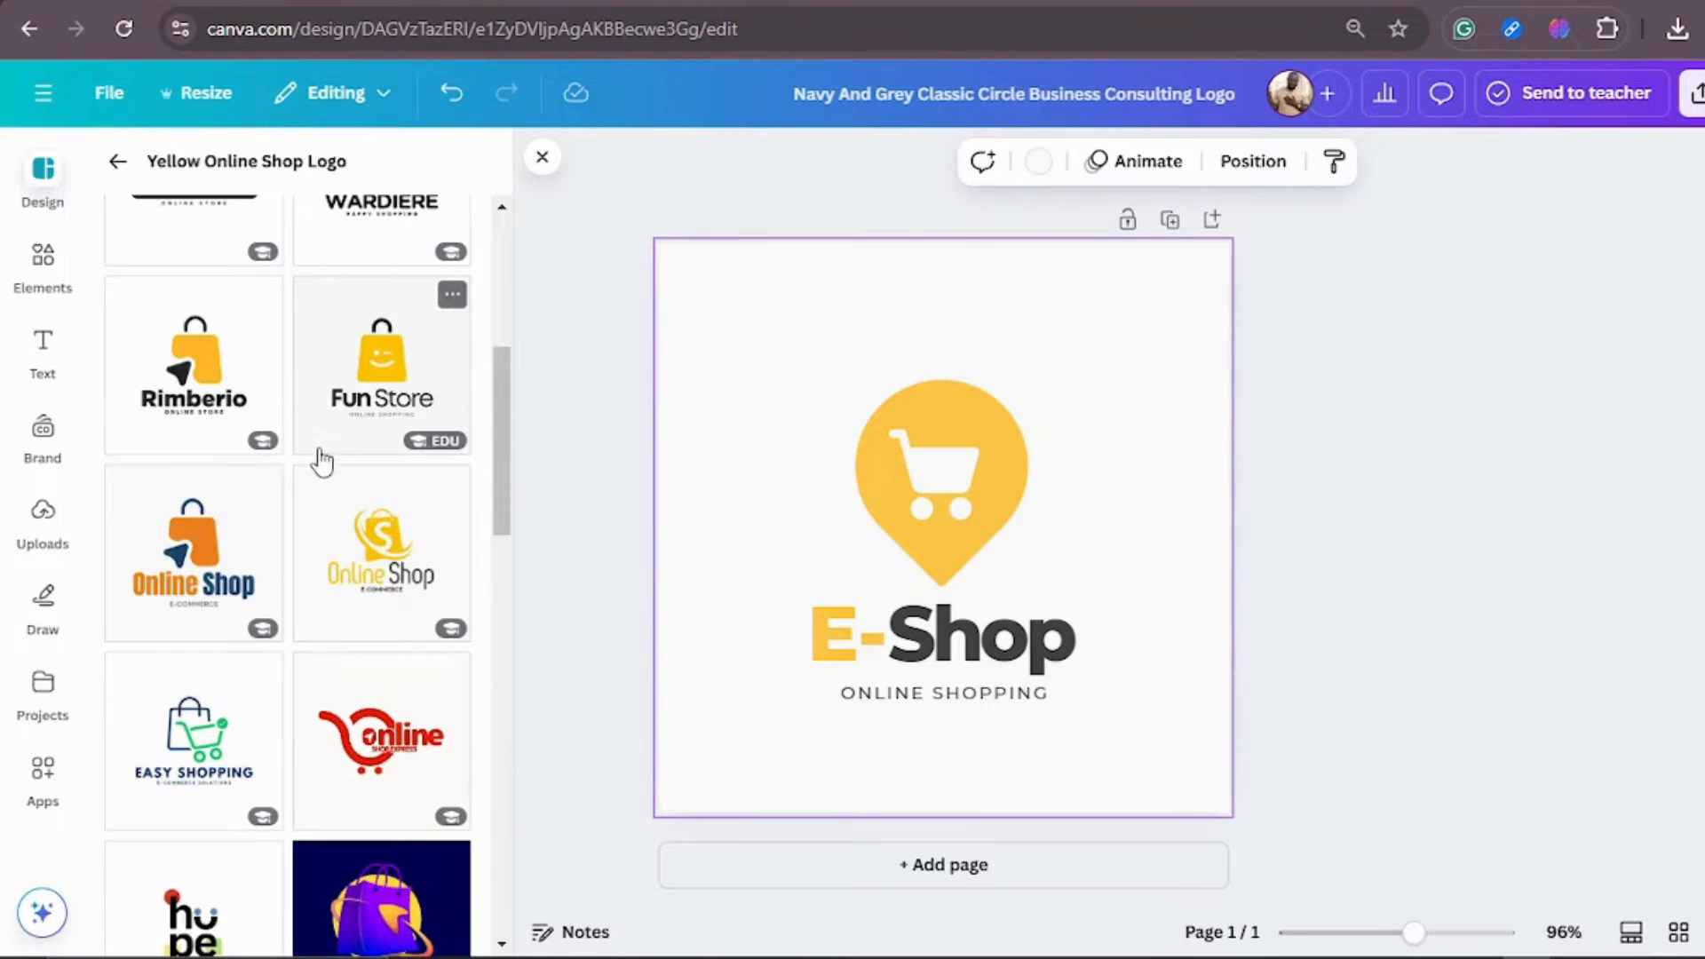
pyautogui.scroll(-3, 322, 461)
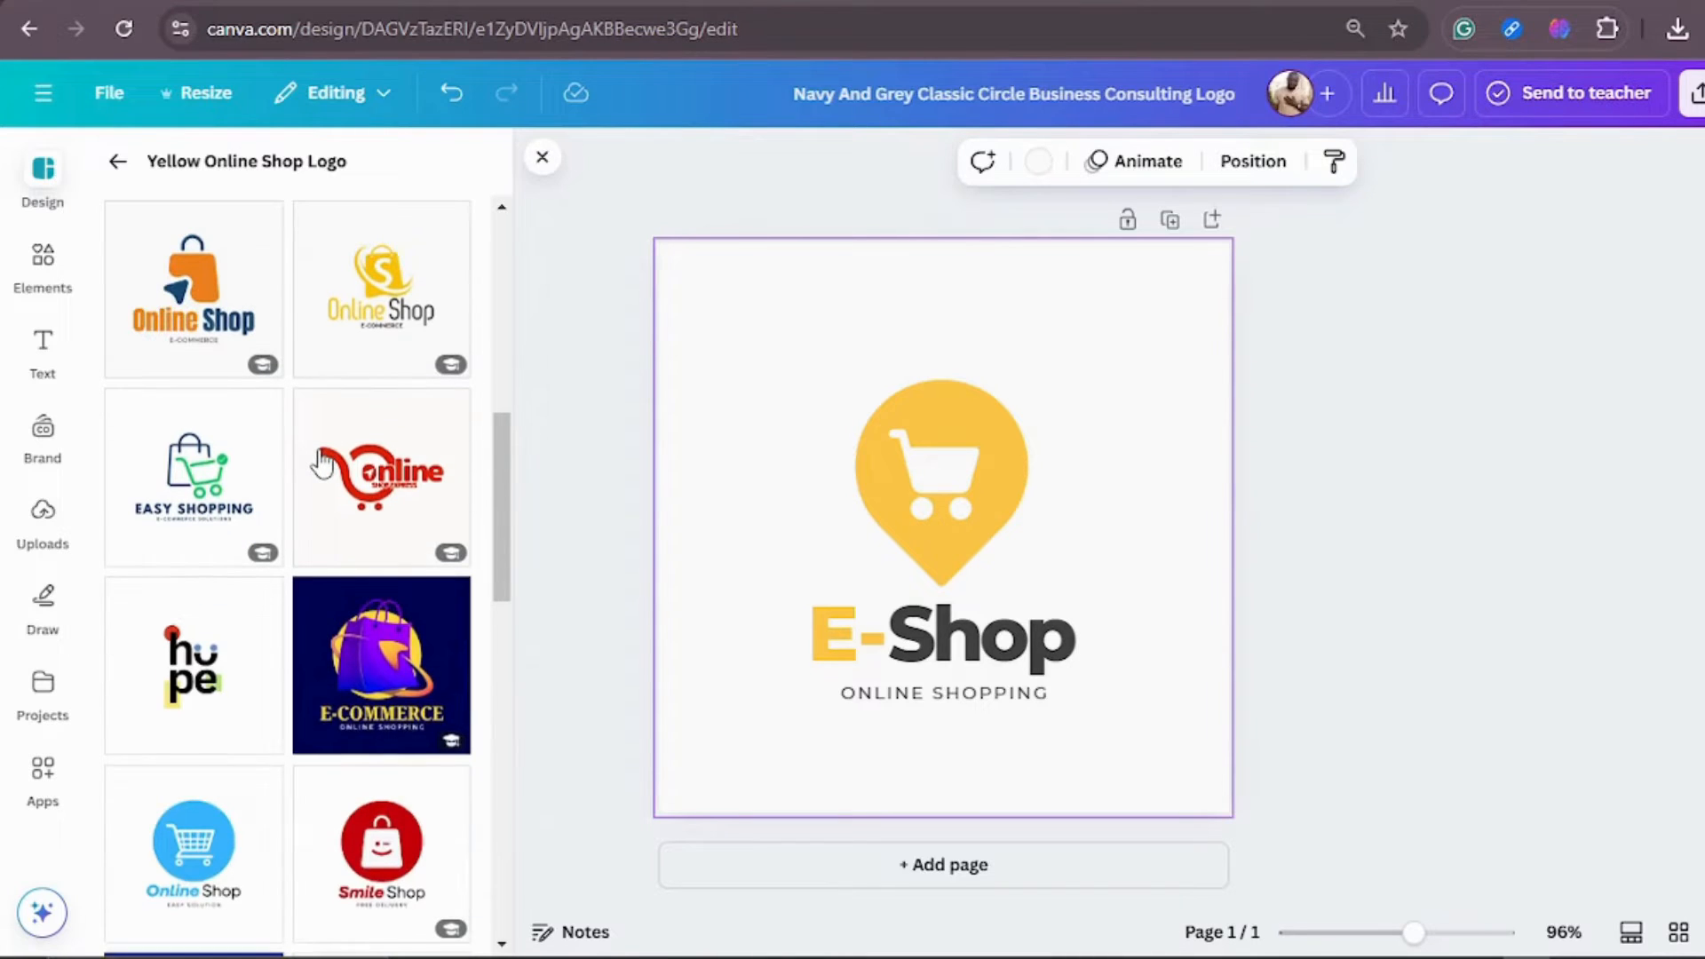
pyautogui.click(394, 453)
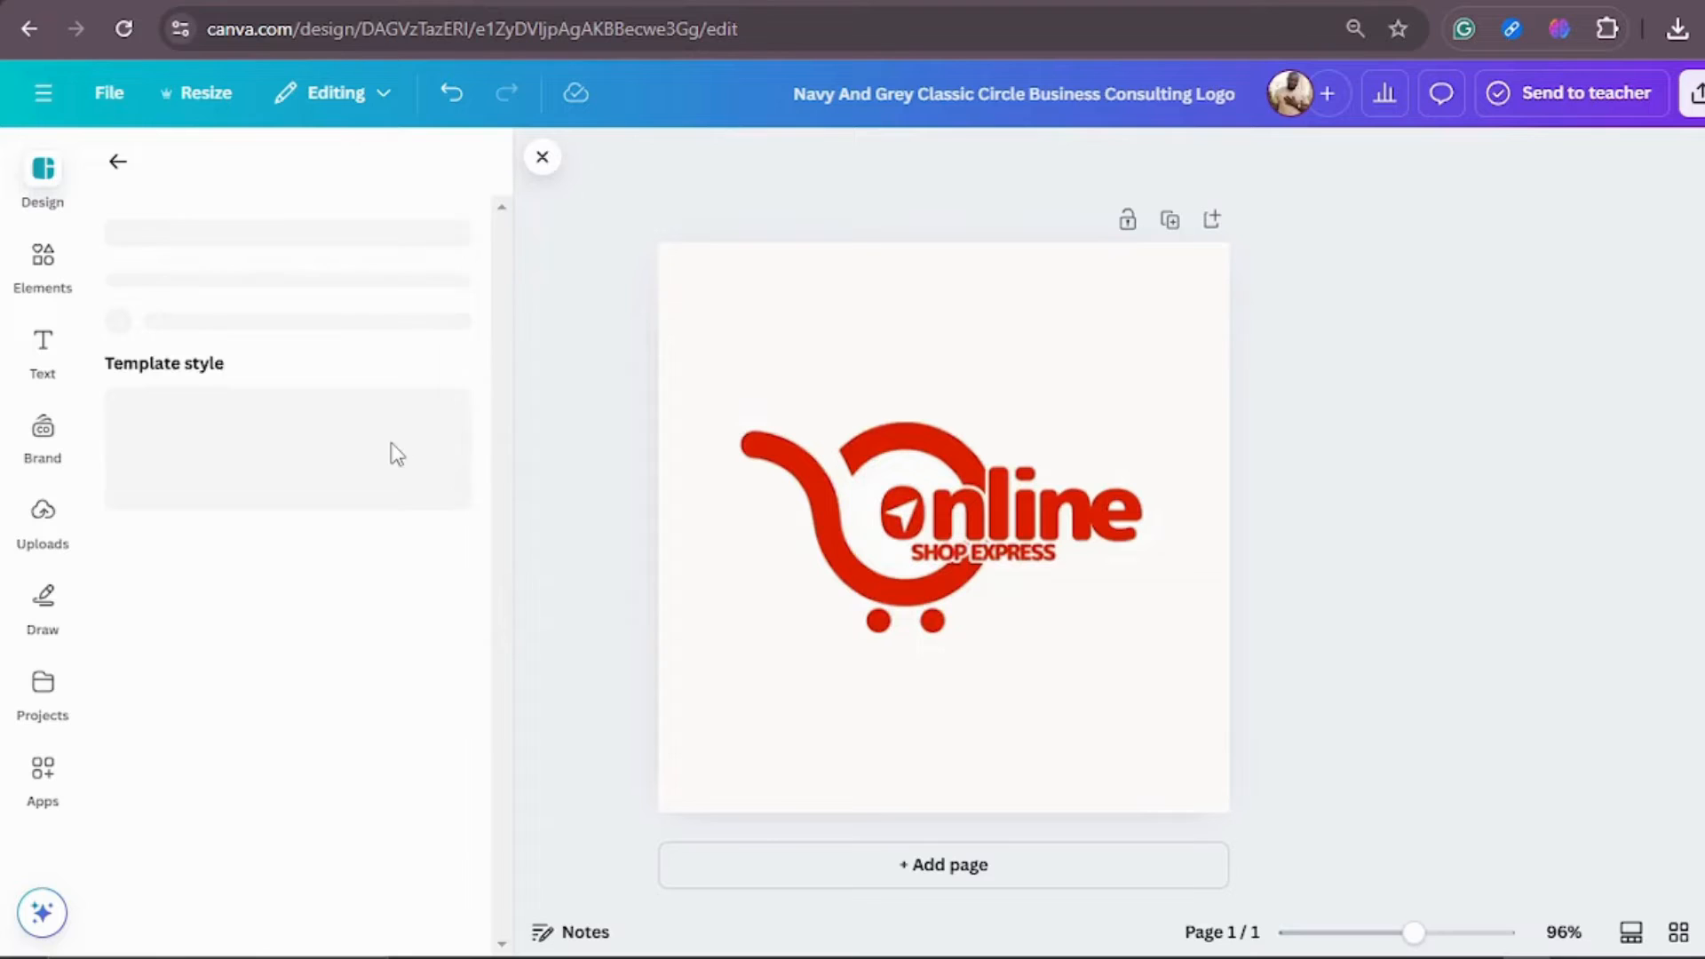
pyautogui.click(1004, 517)
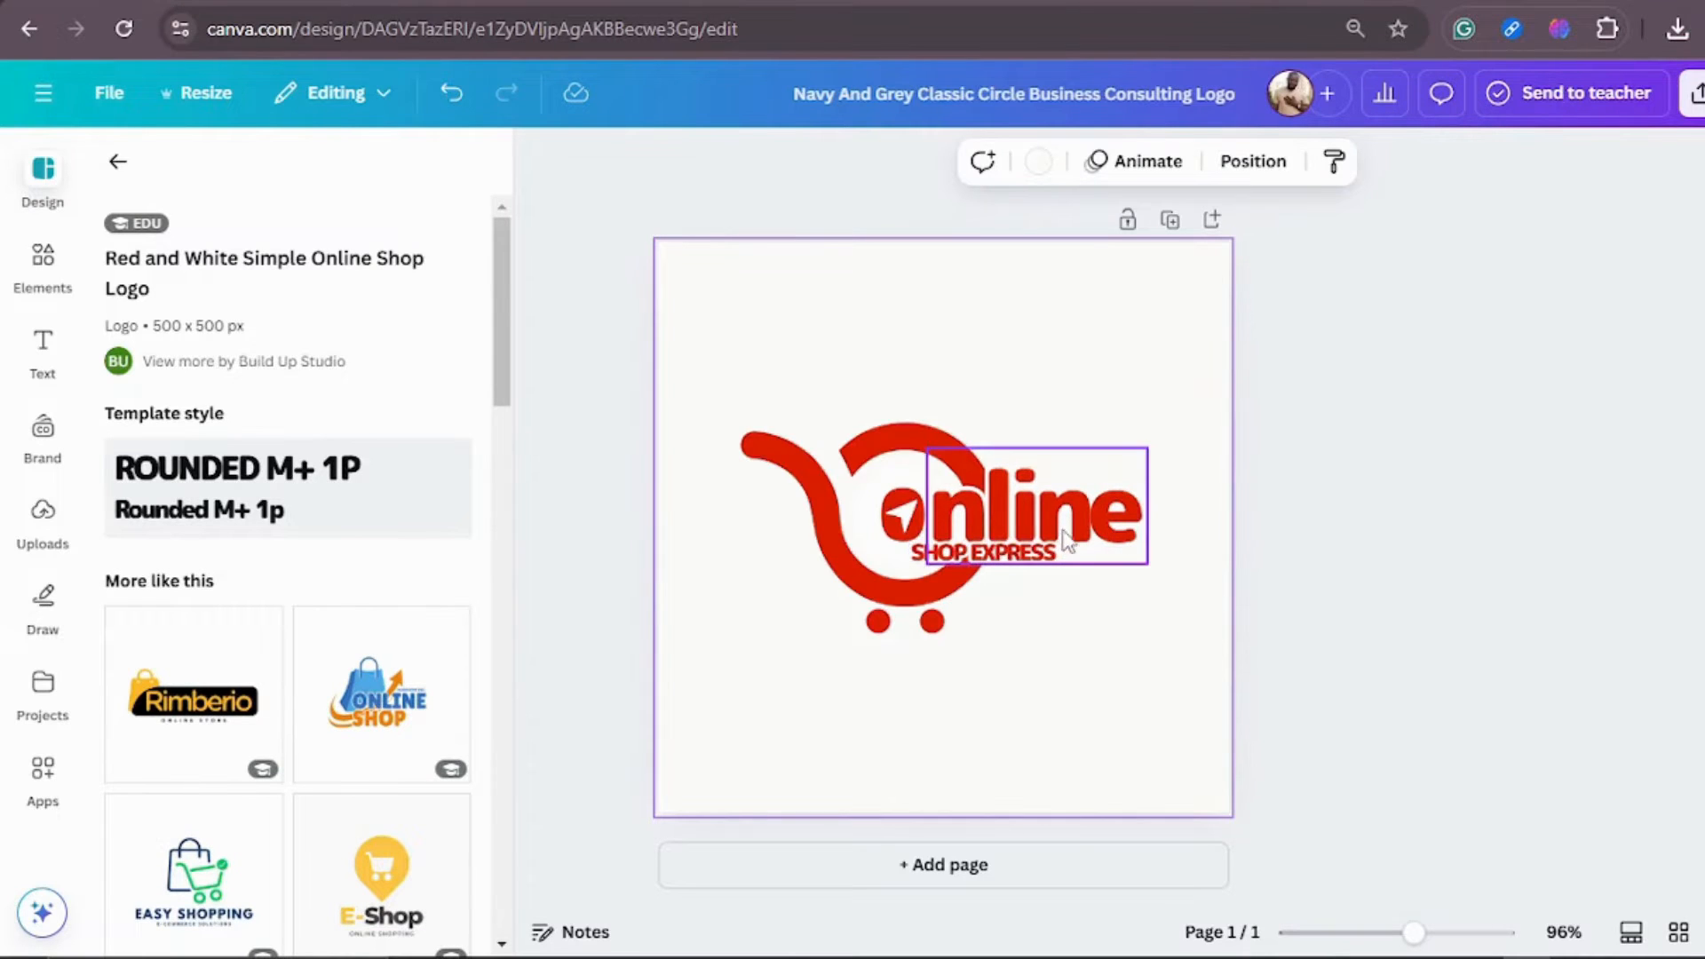
pyautogui.click(855, 478)
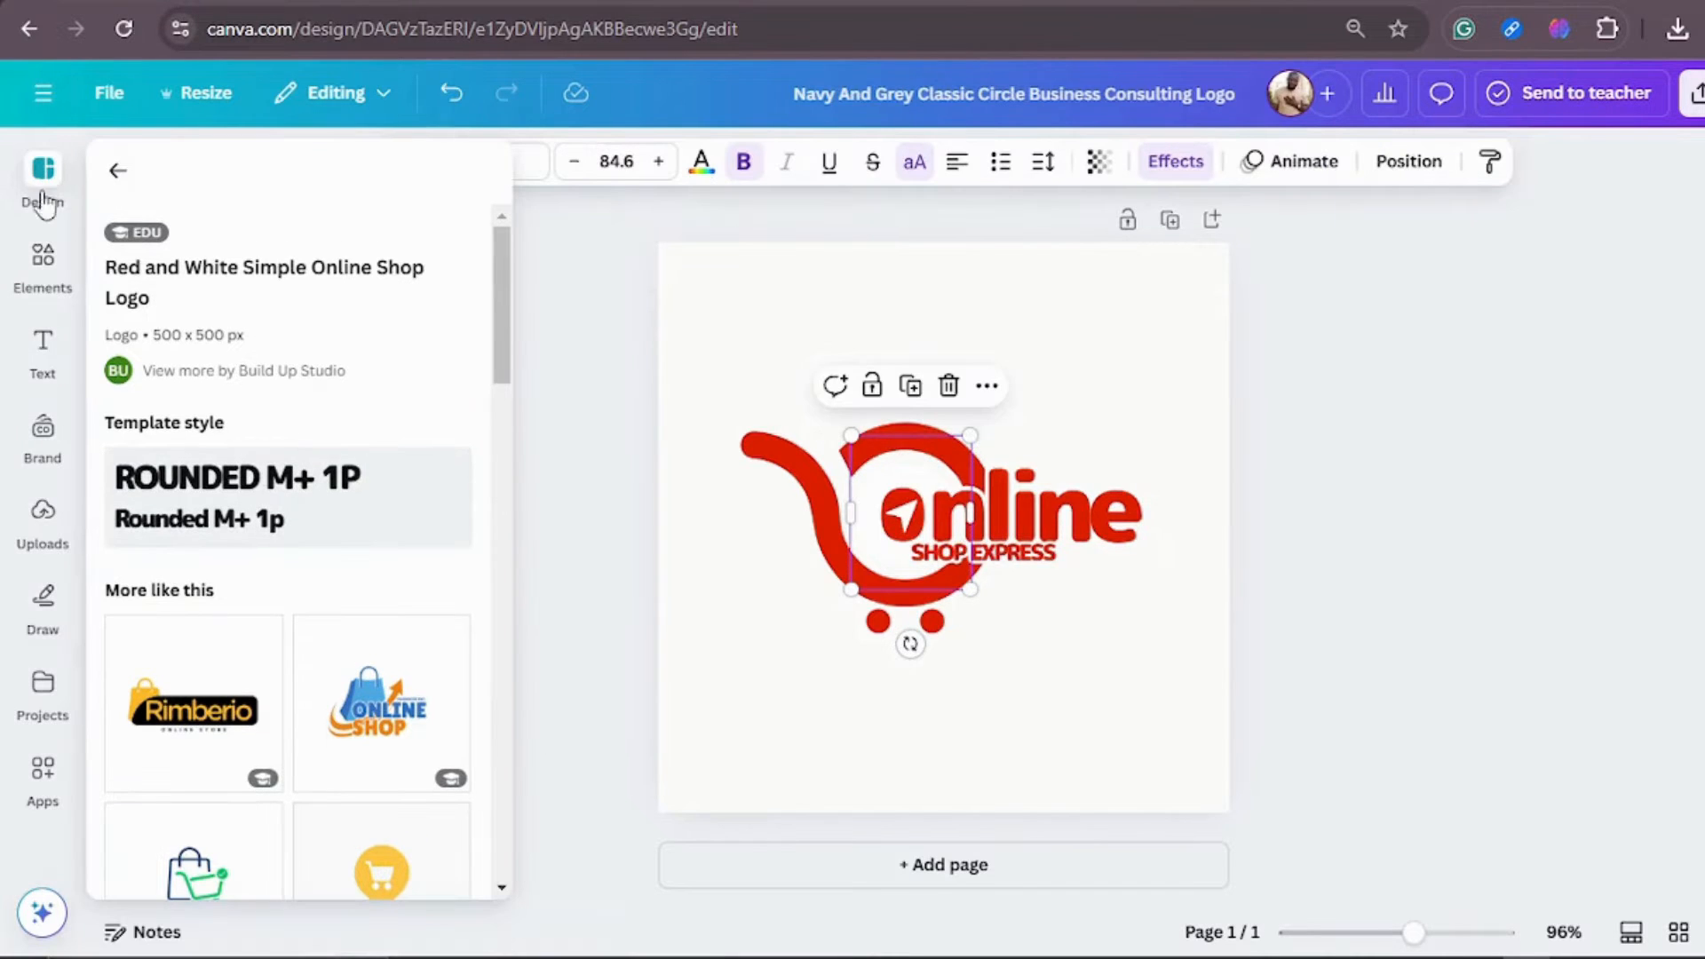
# Return to the "ecommerce store logo" results and look through the available store logo templates.
pyautogui.click(118, 160)
pyautogui.scroll(-1, 378, 382)
pyautogui.scroll(-4, 377, 380)
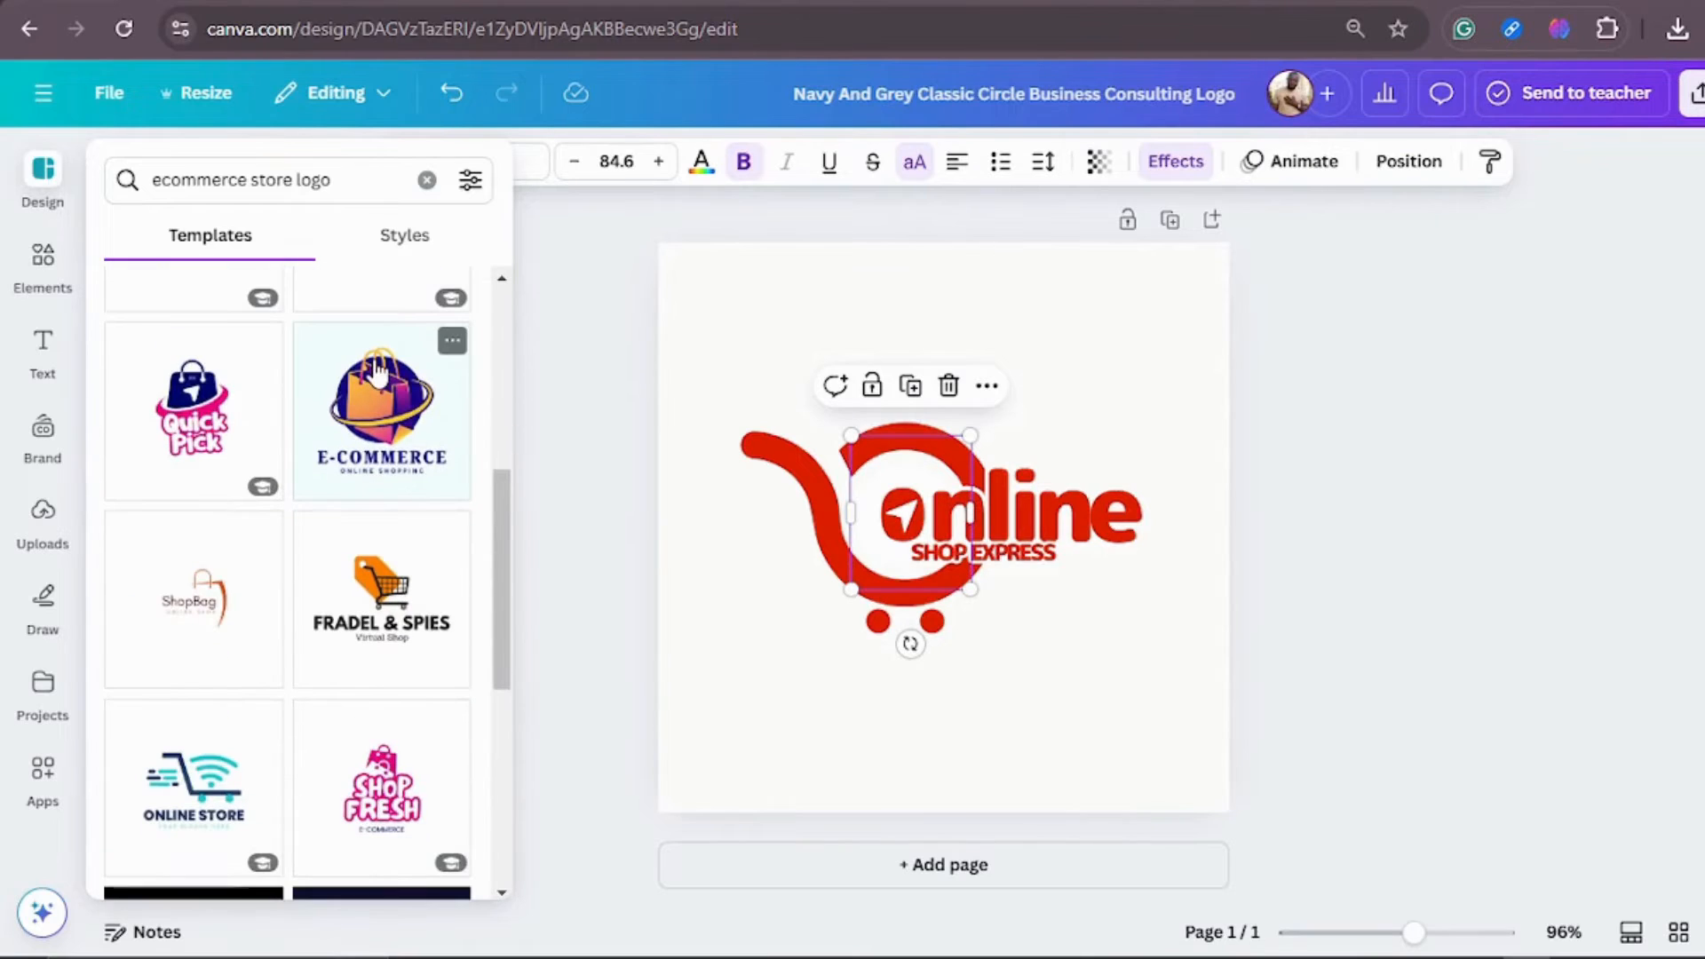
pyautogui.scroll(-10, 377, 369)
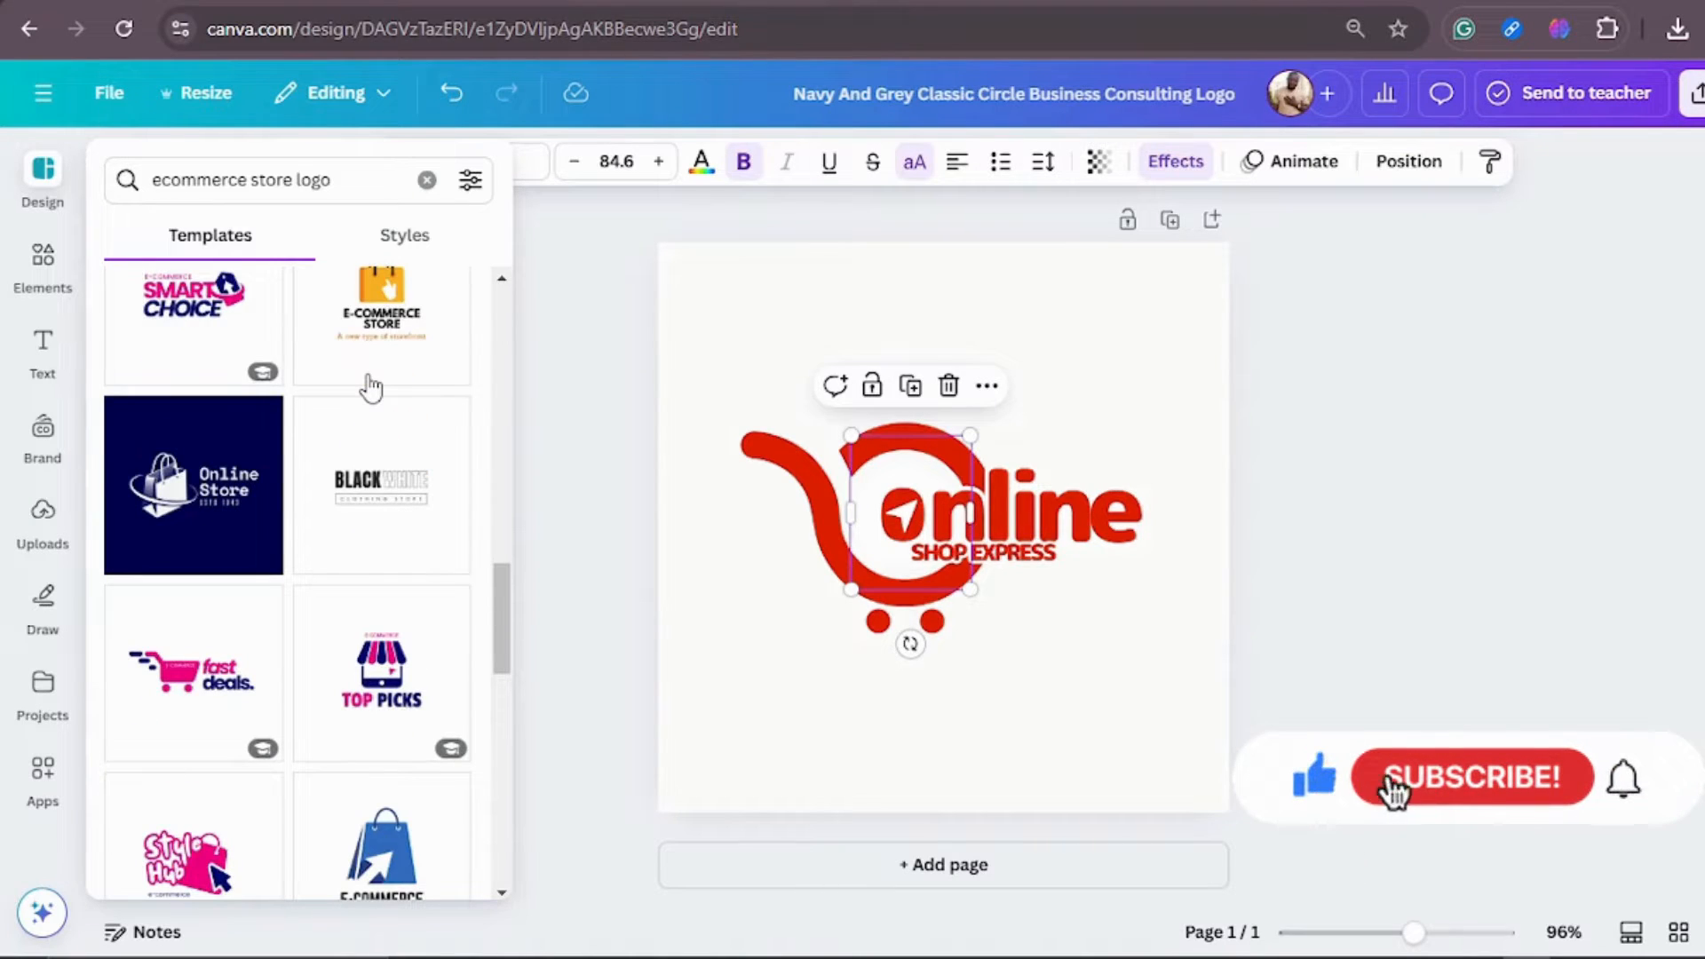
pyautogui.scroll(-7, 371, 387)
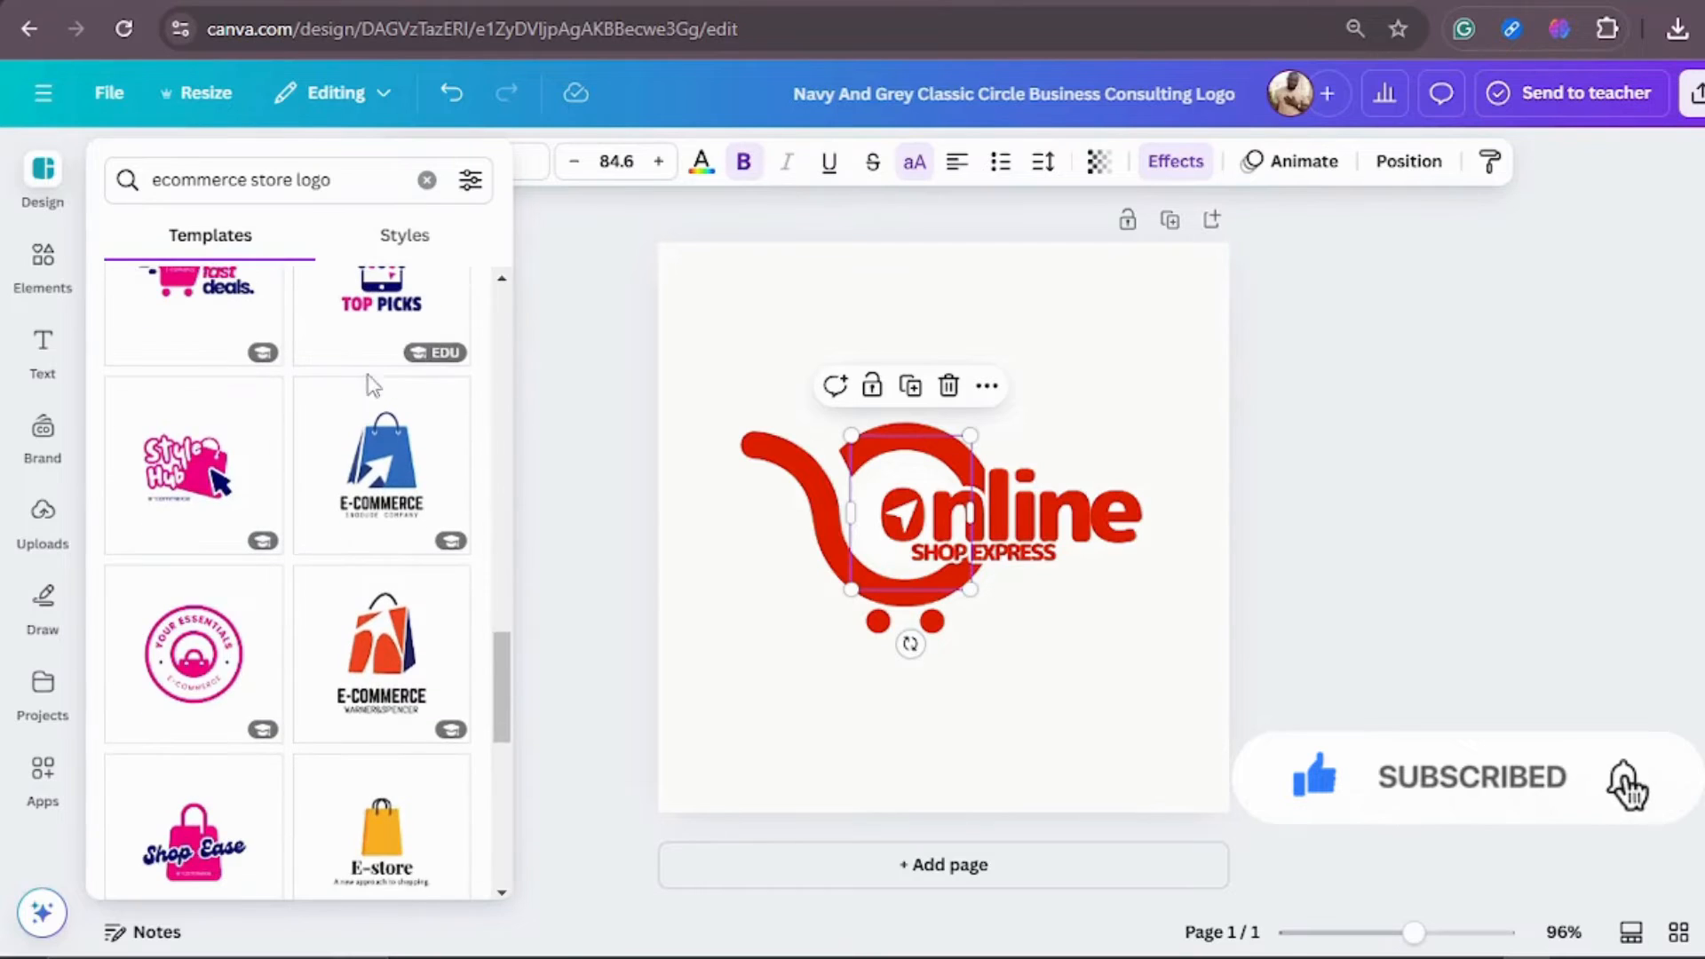
pyautogui.scroll(-3, 371, 391)
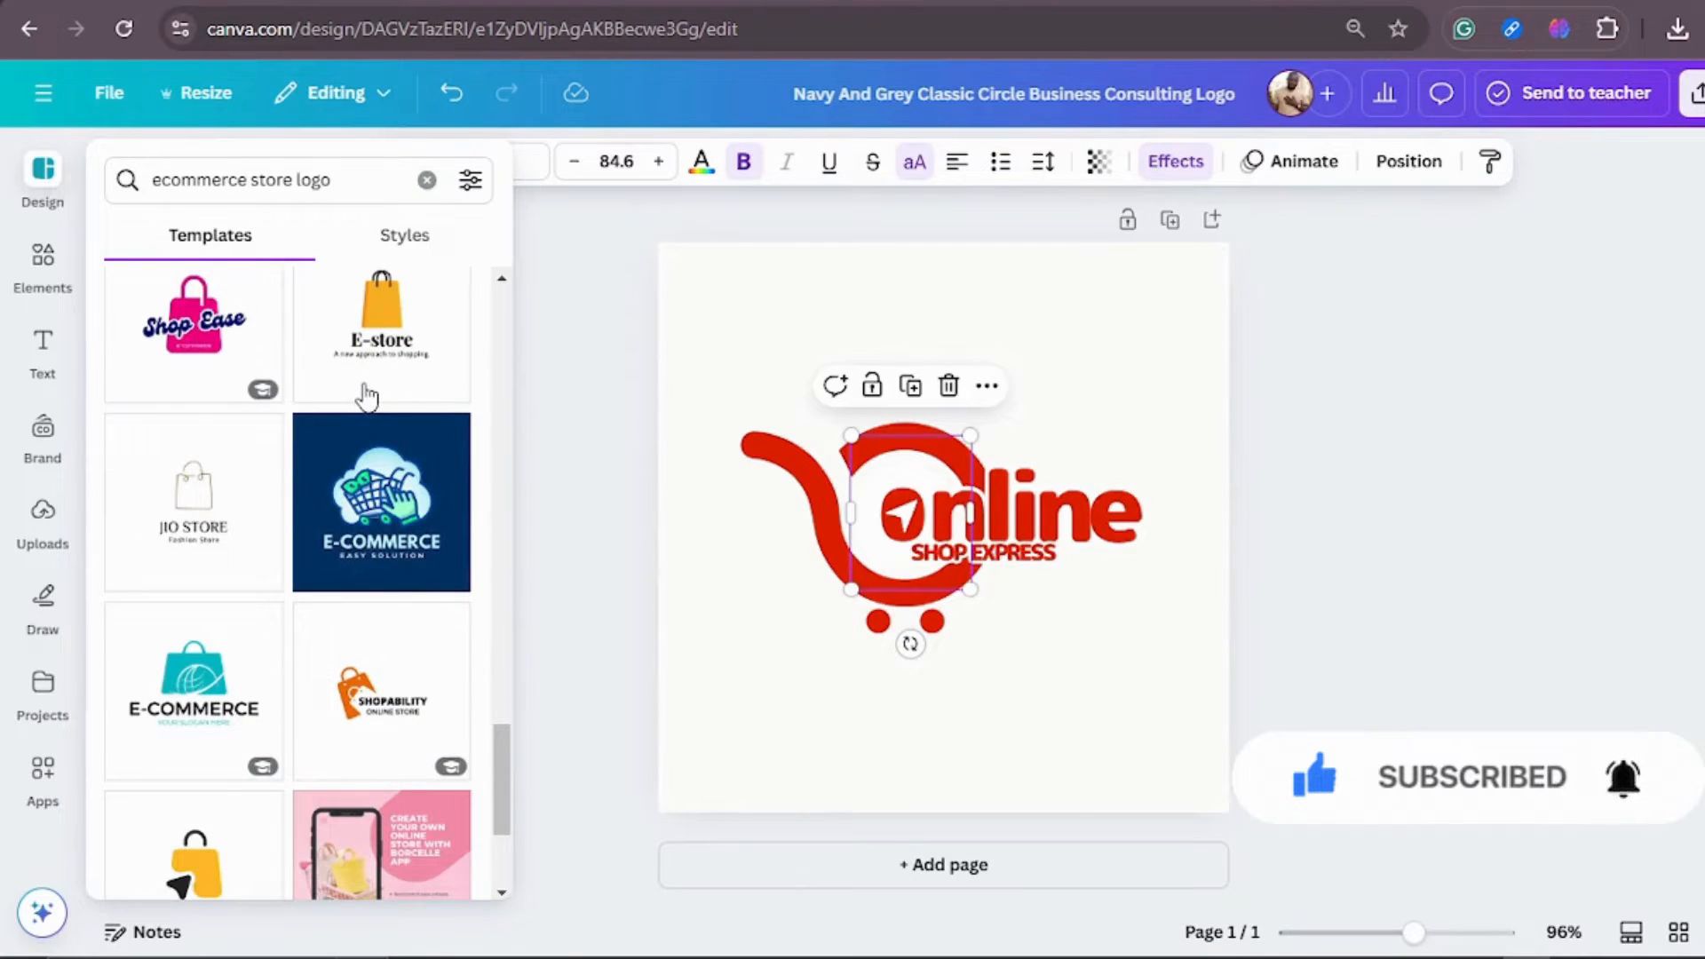
pyautogui.scroll(-3, 368, 395)
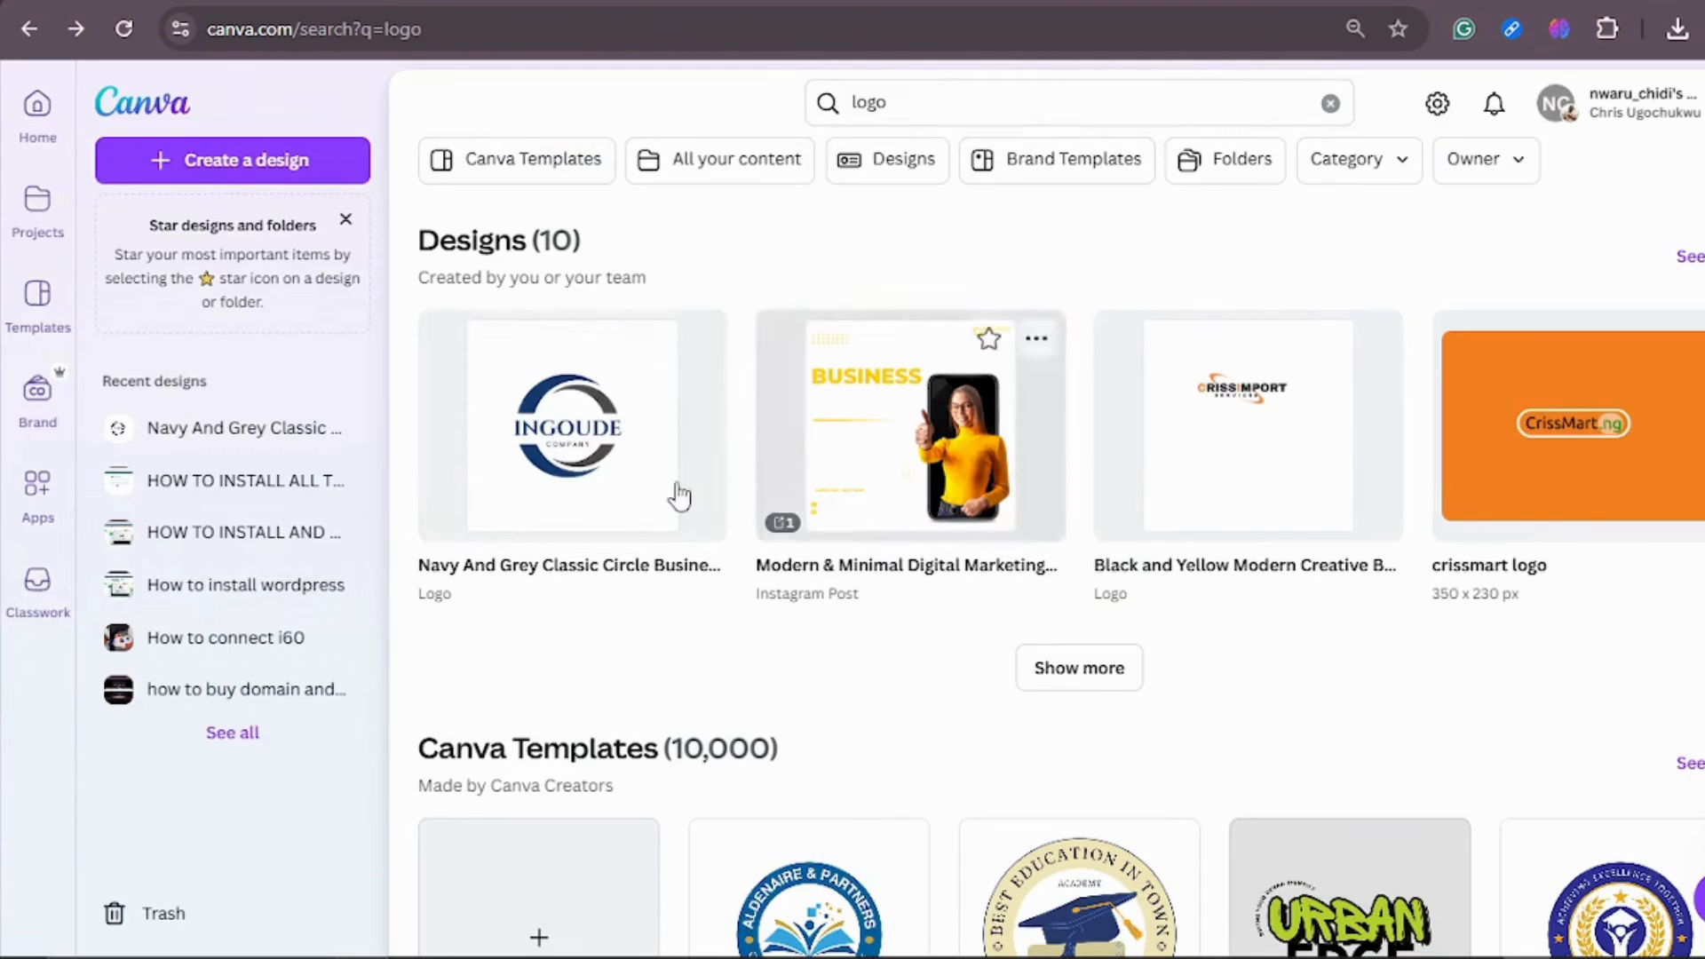
# From the general "logo" search results, open the Black and Yellow Online Store Logo template as a new editable design.
pyautogui.moveTo(613, 366)
pyautogui.scroll(-13, 1023, 415)
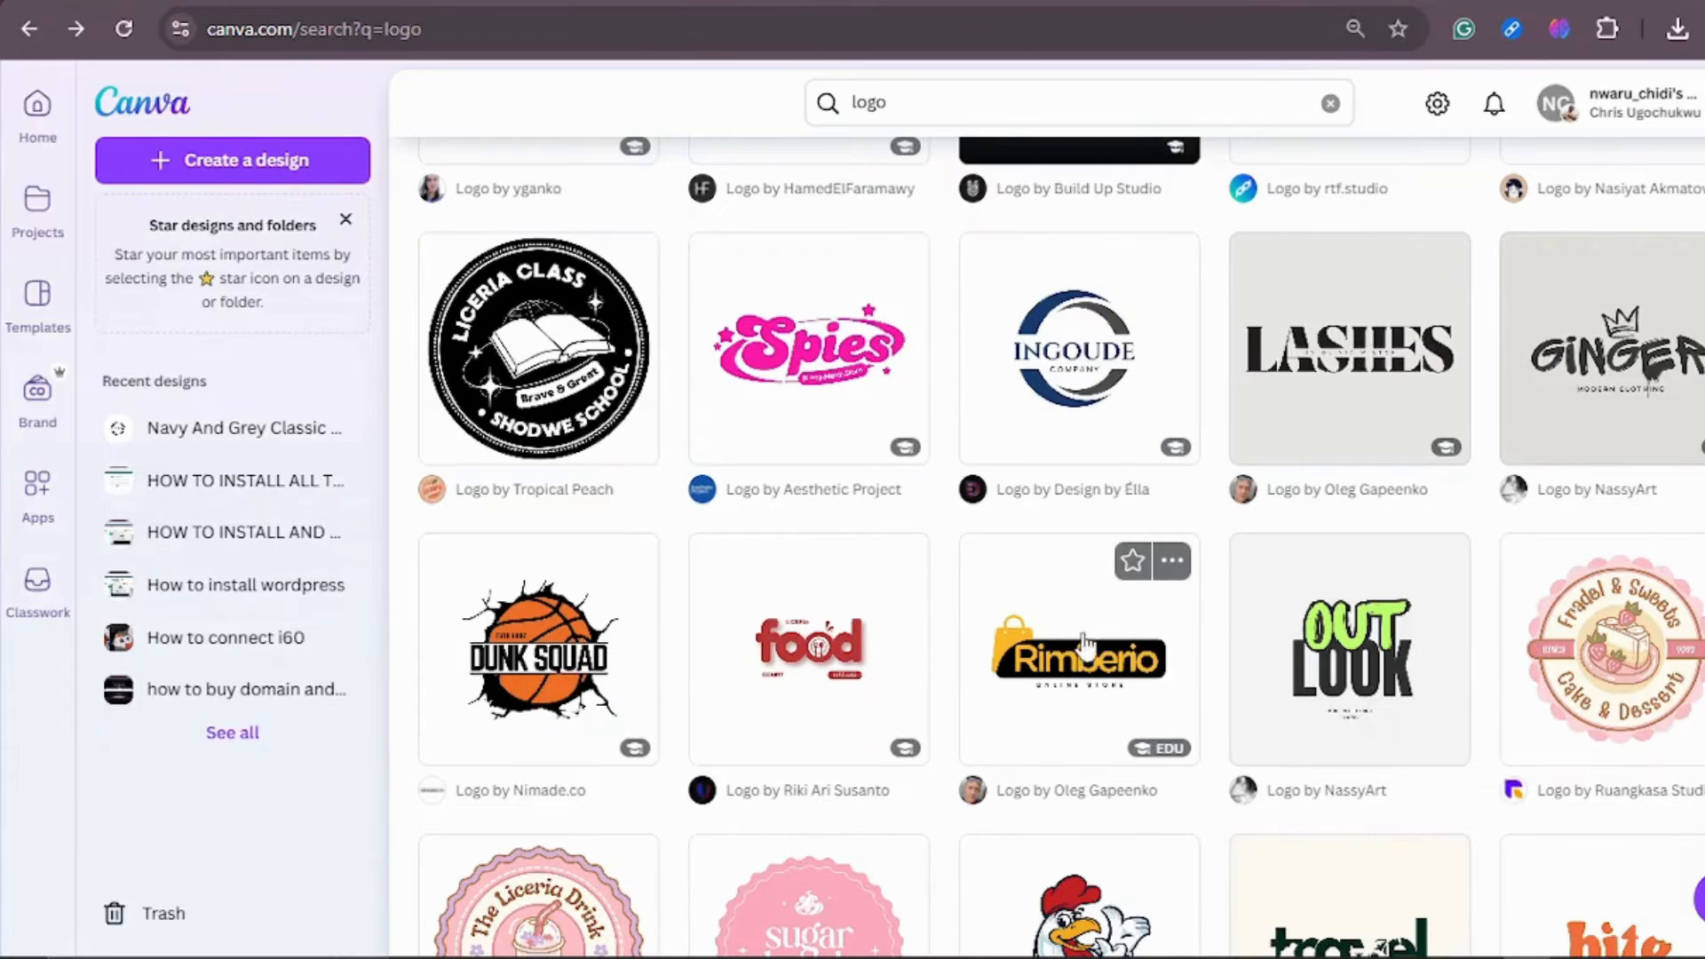
pyautogui.scroll(-2, 1052, 677)
pyautogui.click(1067, 530)
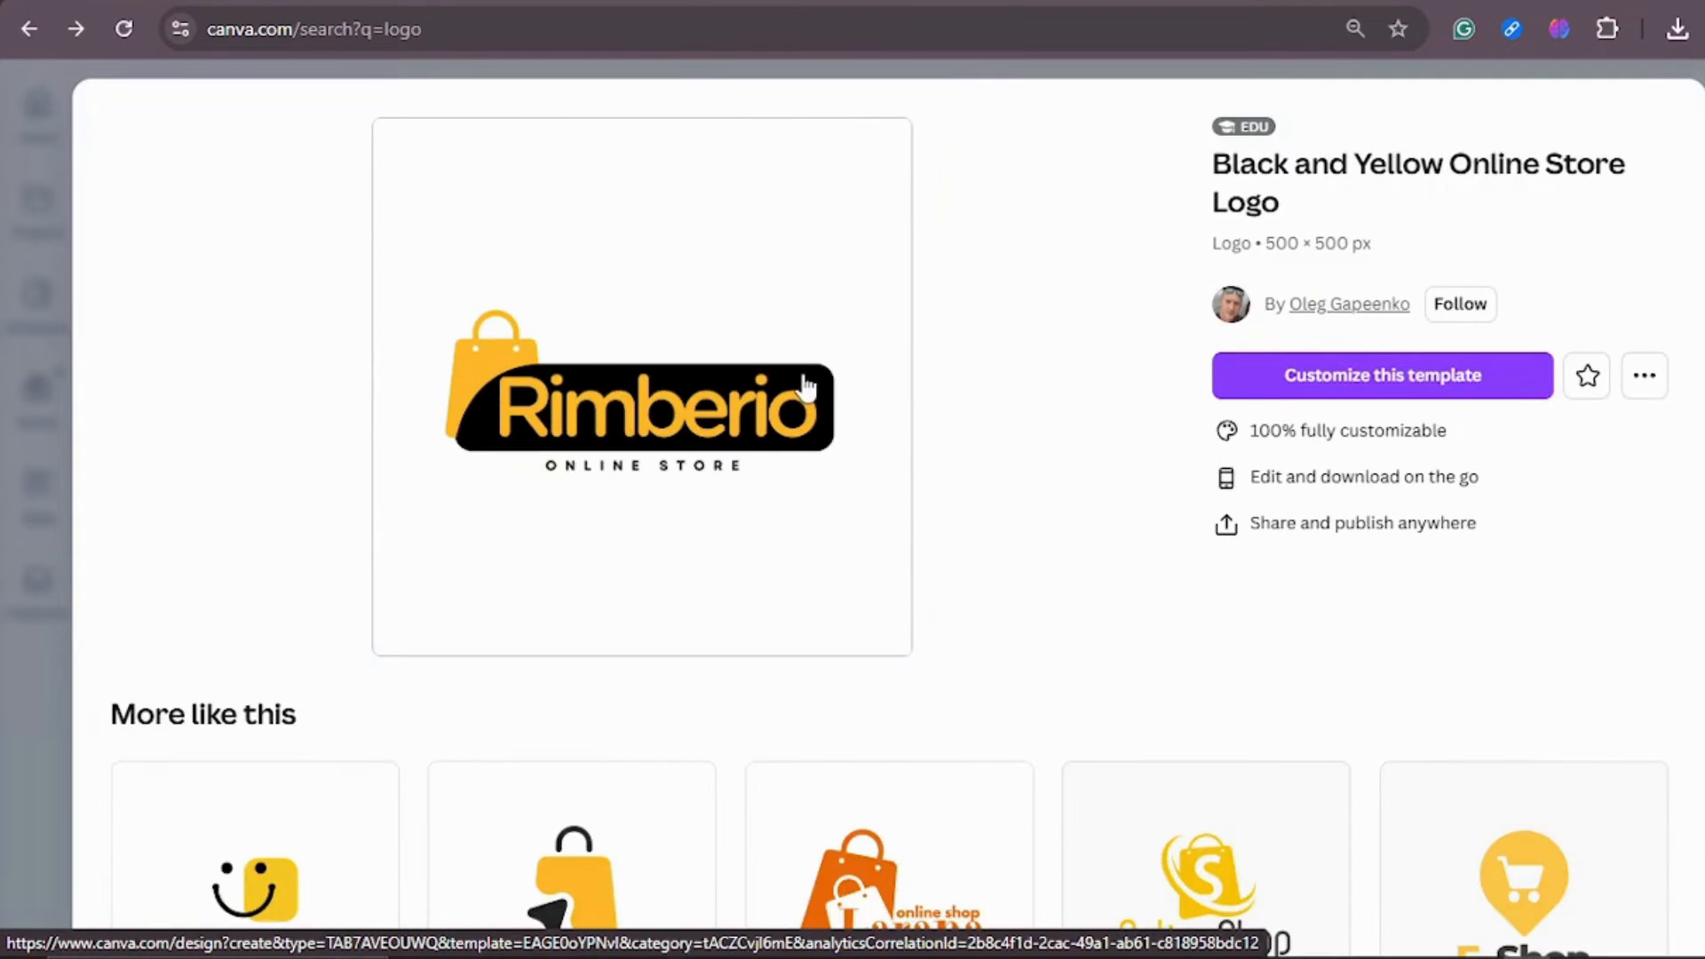
pyautogui.click(1351, 388)
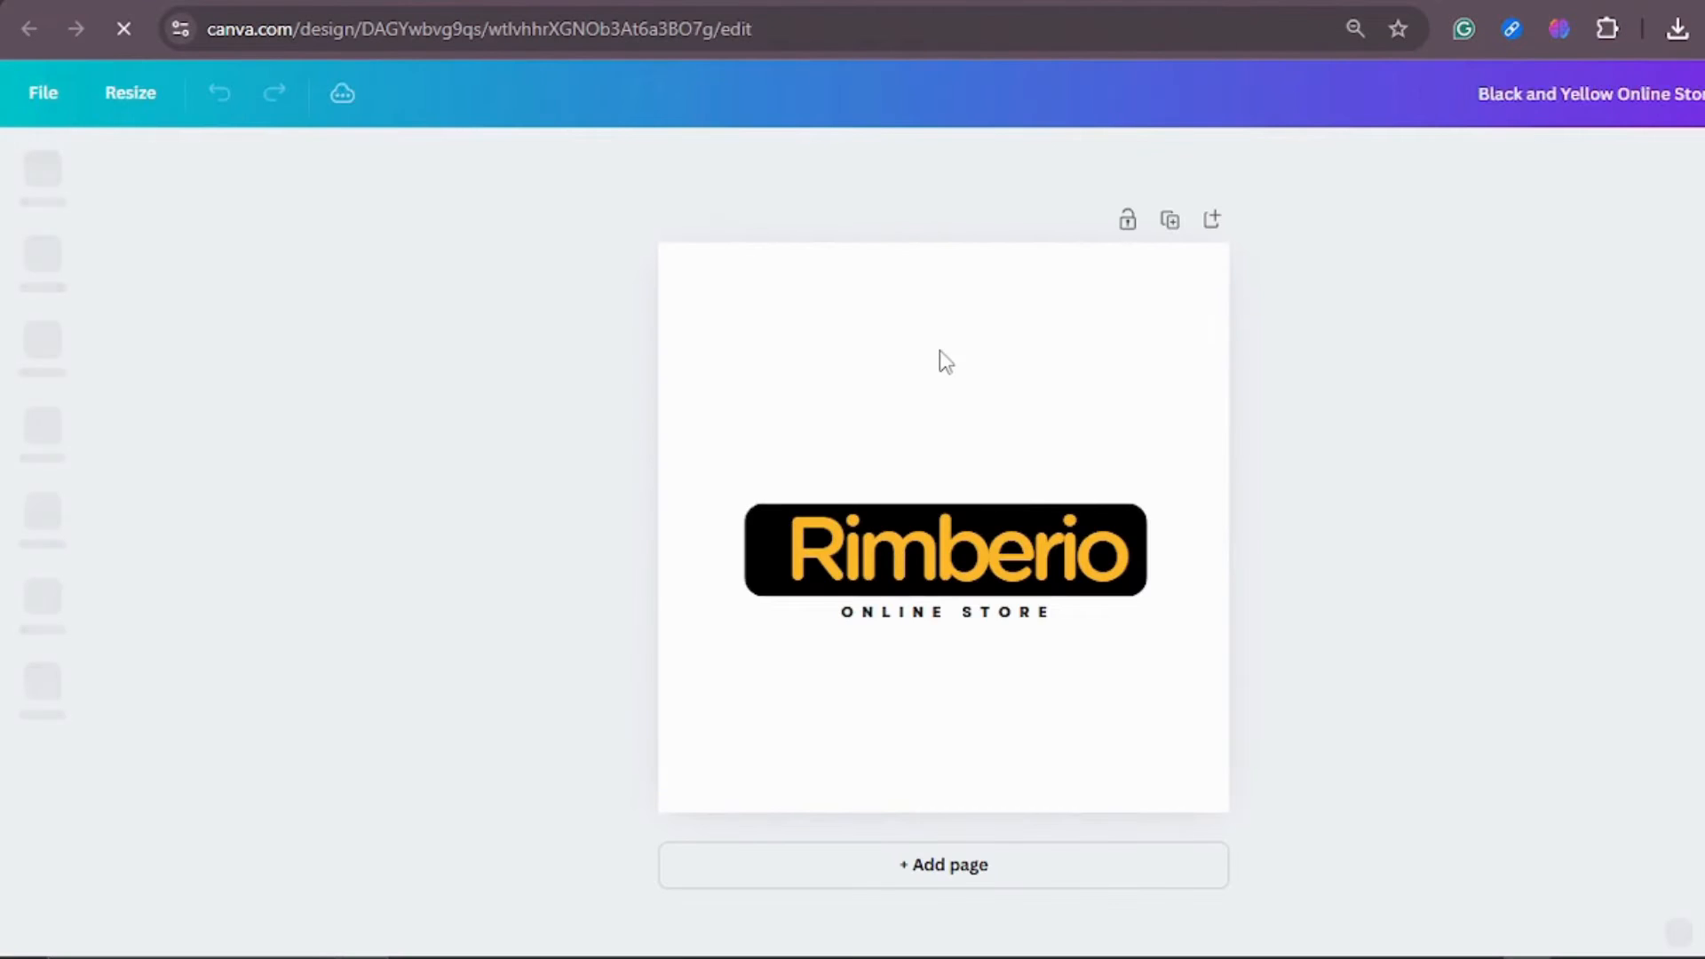
# Replace the Rimberio brand name with "PpElliotHub" and widen its text box so the name fits on one line.
pyautogui.click(875, 558)
pyautogui.doubleClick(1001, 550)
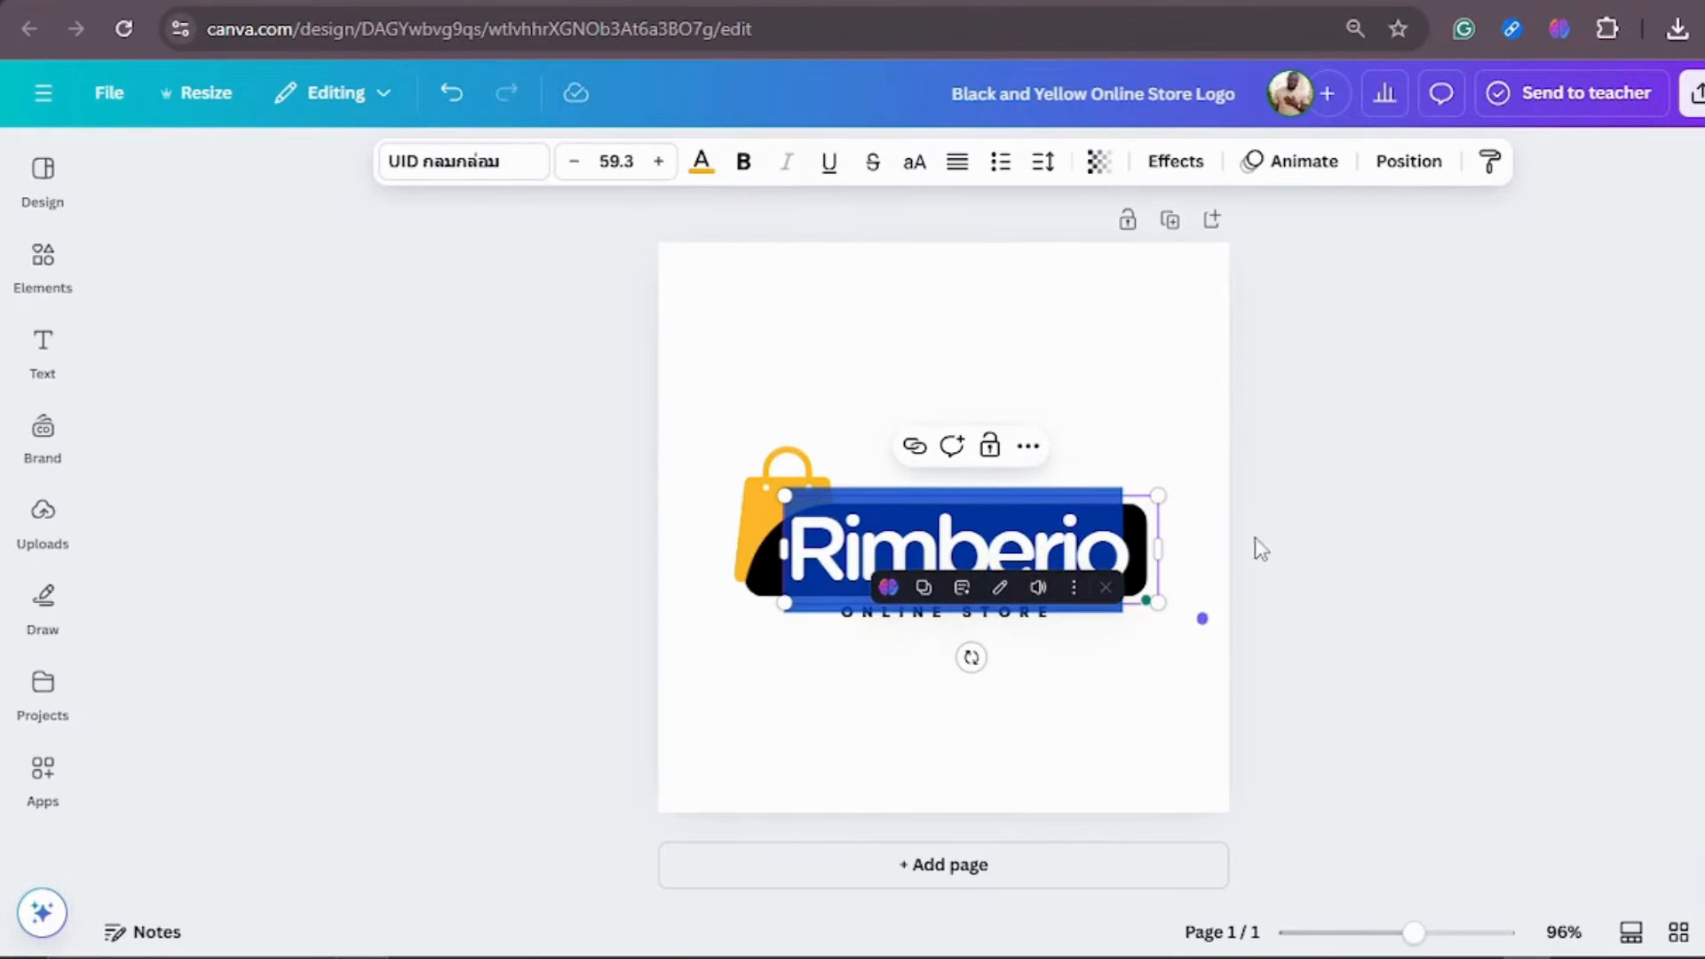
pyautogui.click(1136, 553)
pyautogui.press('BackSpace')
pyautogui.press('BackSpace')
pyautogui.press('BackSpace')
pyautogui.press('BackSpace')
pyautogui.press('BackSpace')
pyautogui.press('BackSpace')
pyautogui.press('BackSpace')
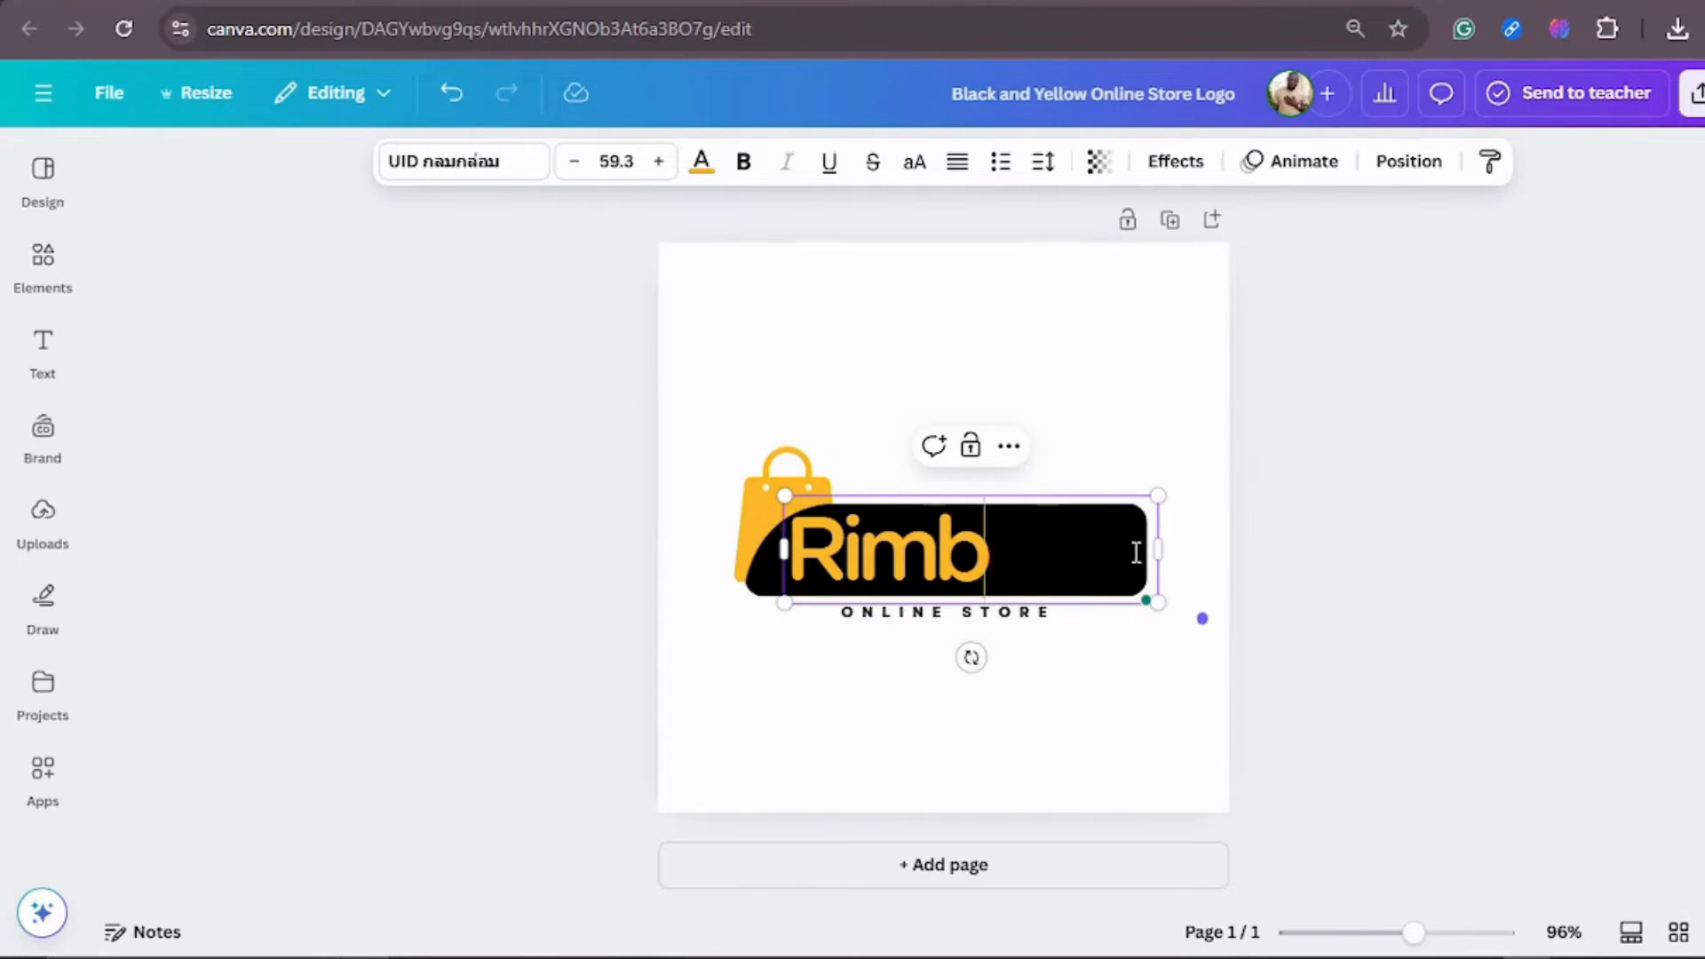
pyautogui.press('BackSpace')
pyautogui.write('E')
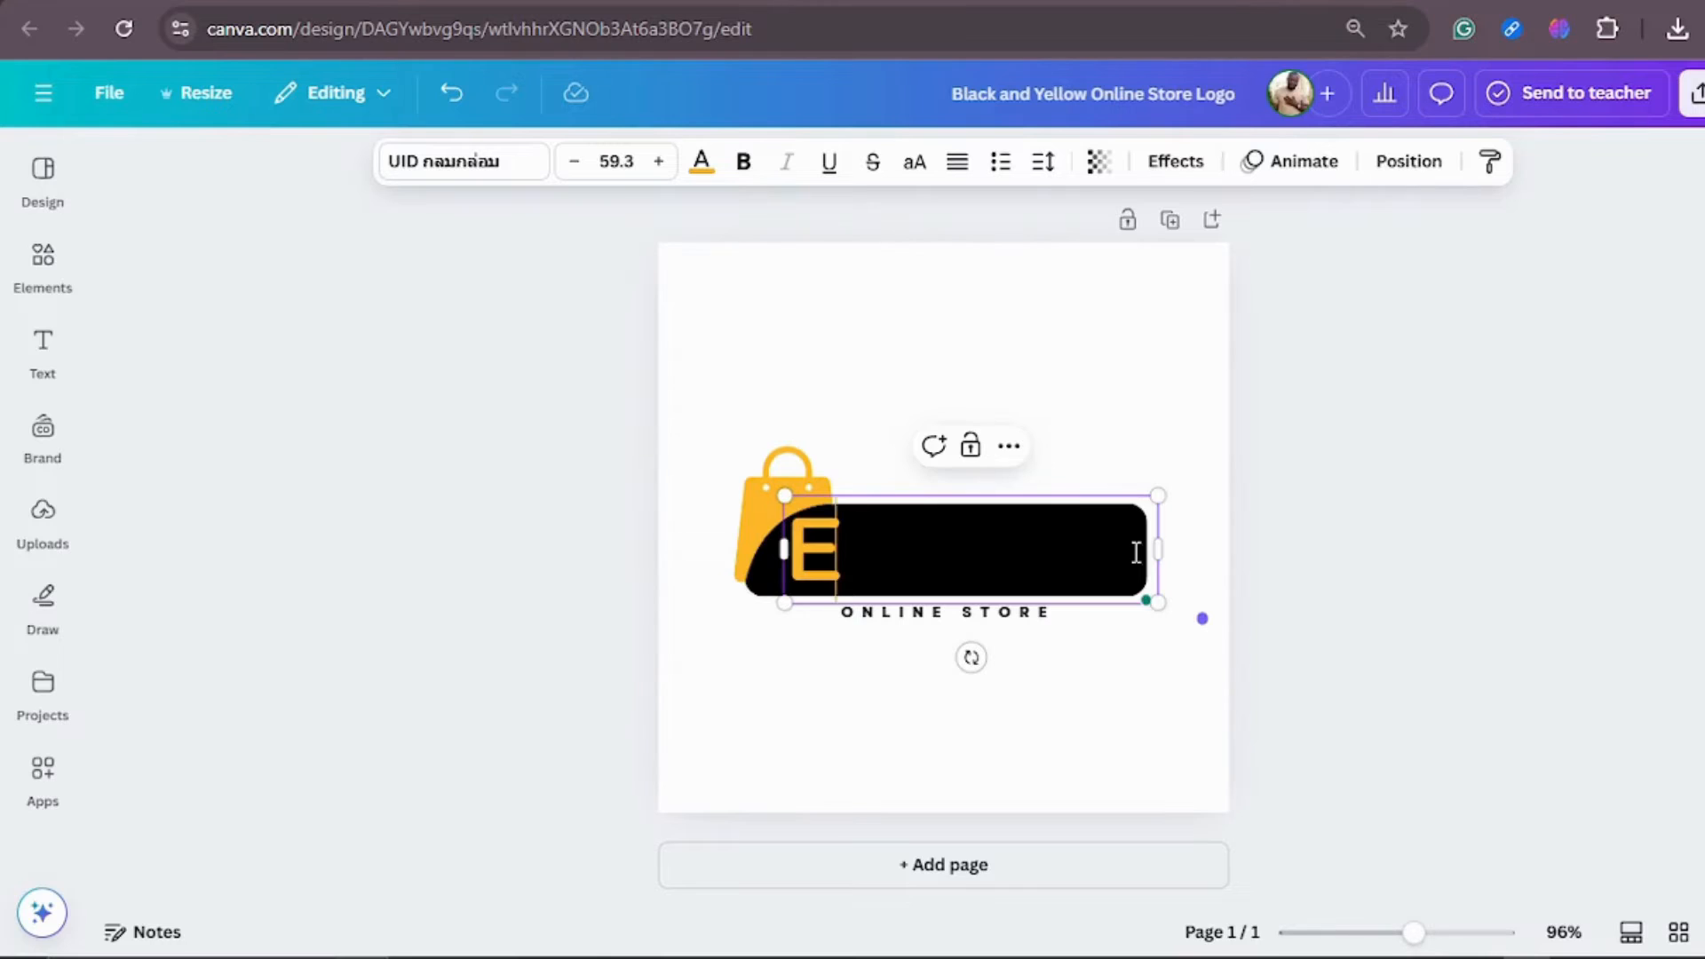
pyautogui.press('BackSpace')
pyautogui.write('P')
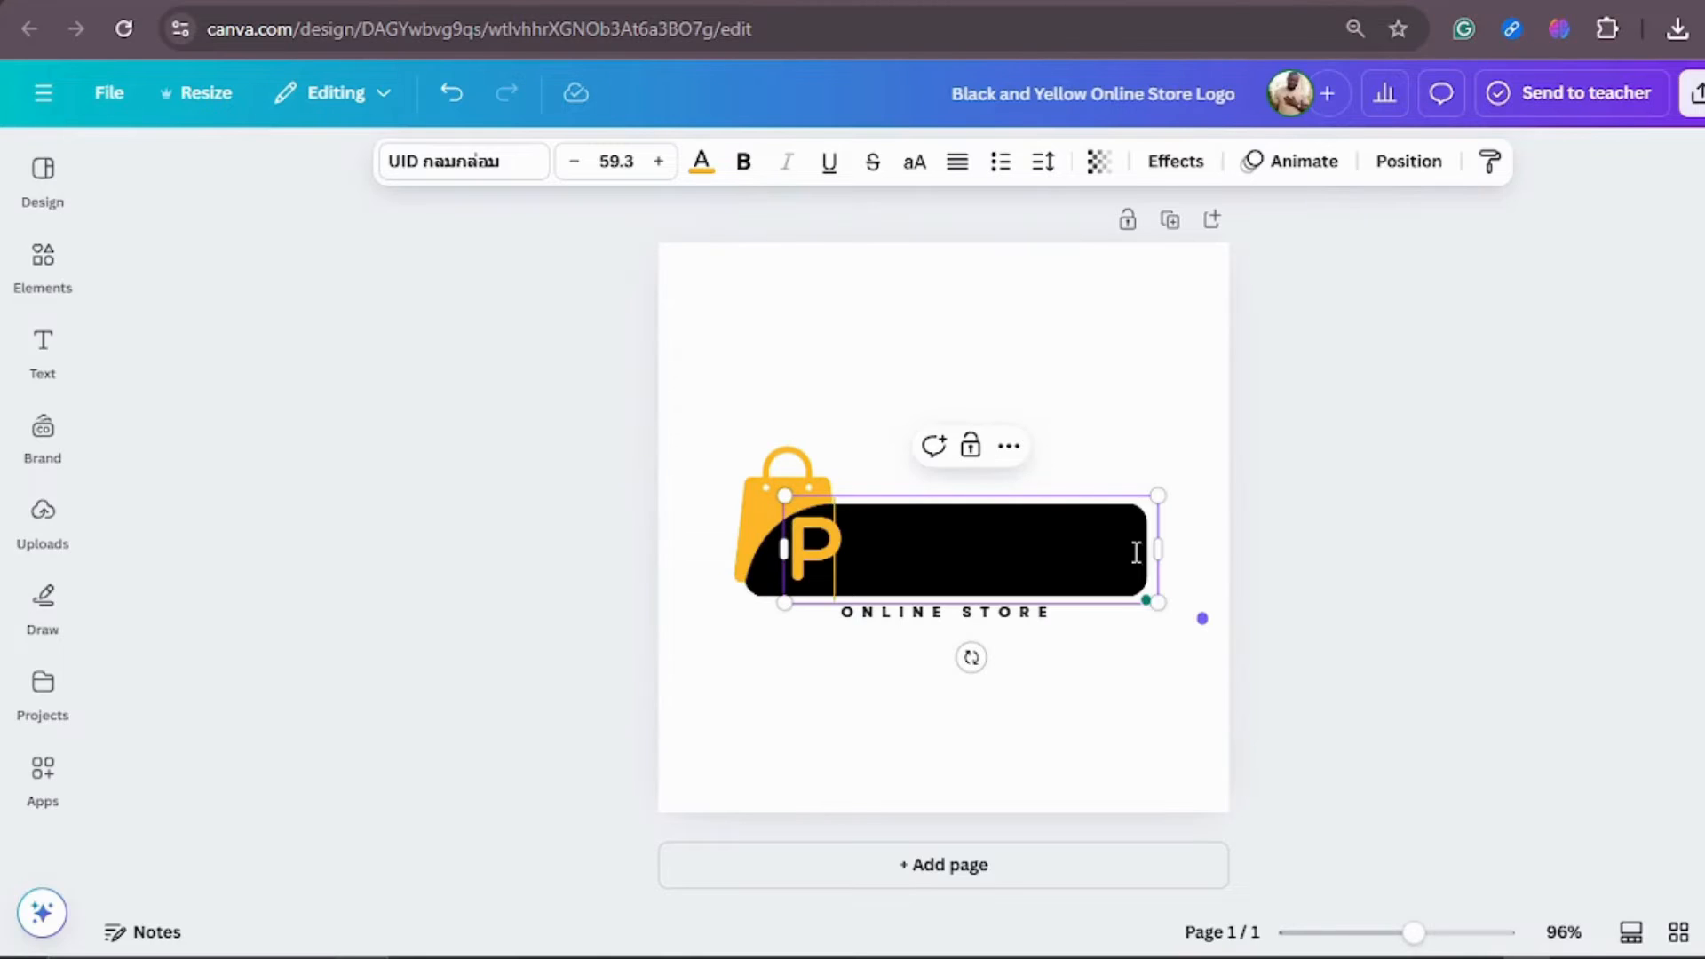
pyautogui.write('pE')
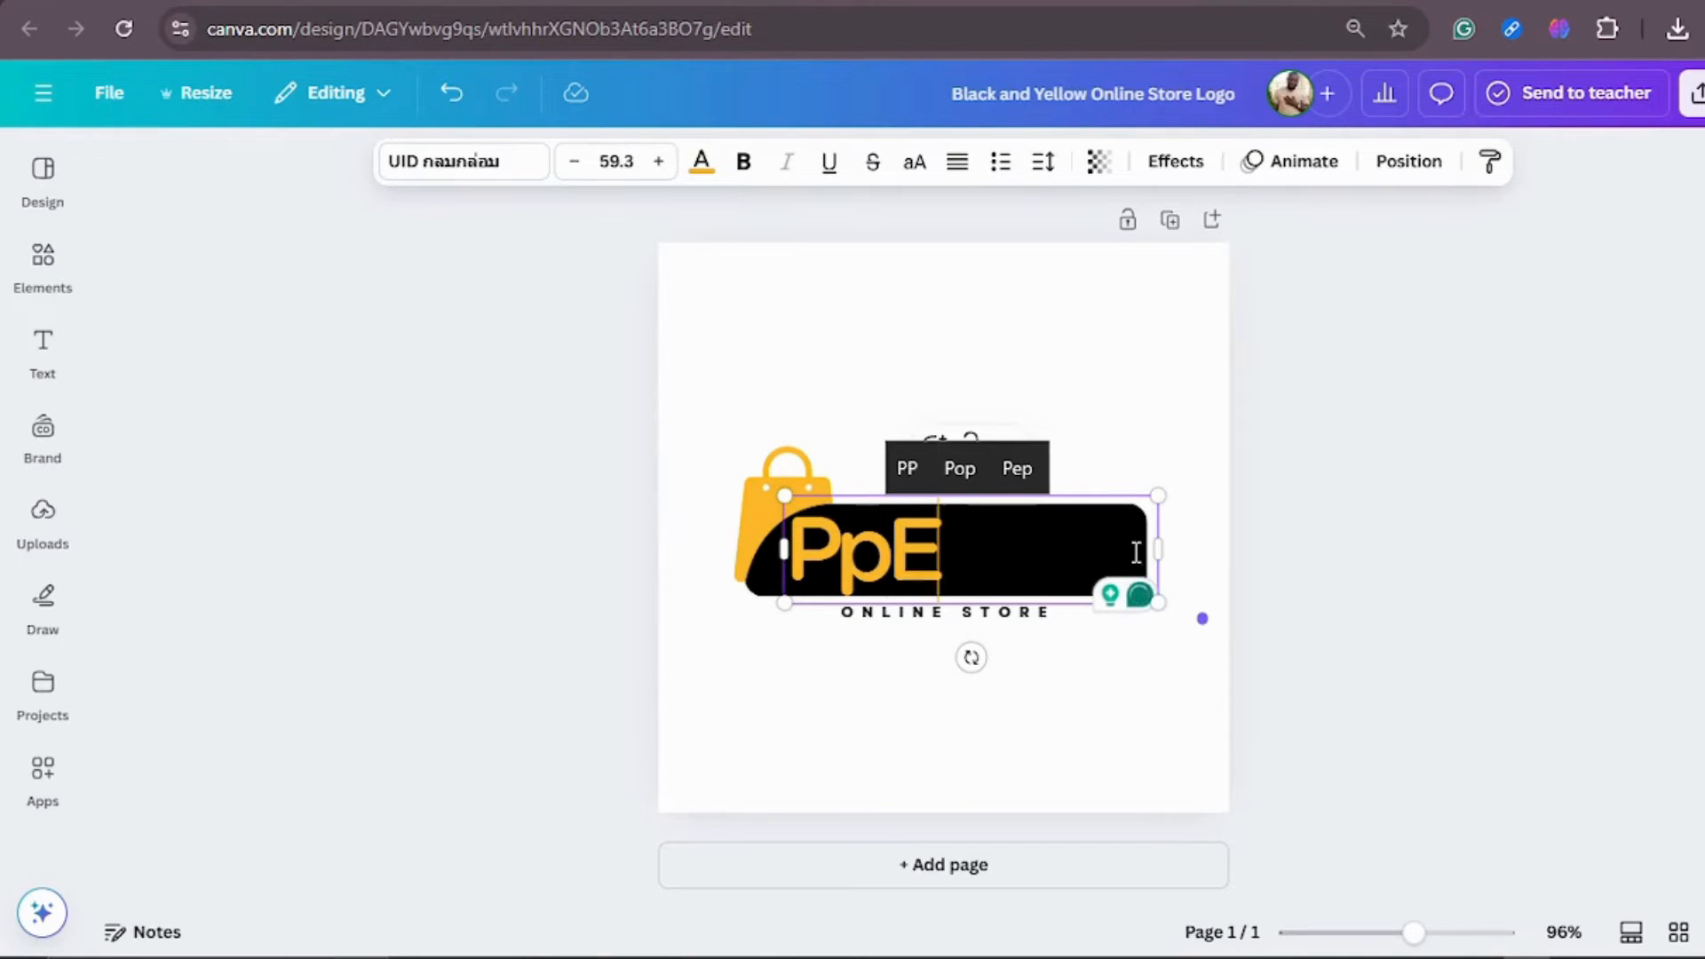
pyautogui.write('lliot')
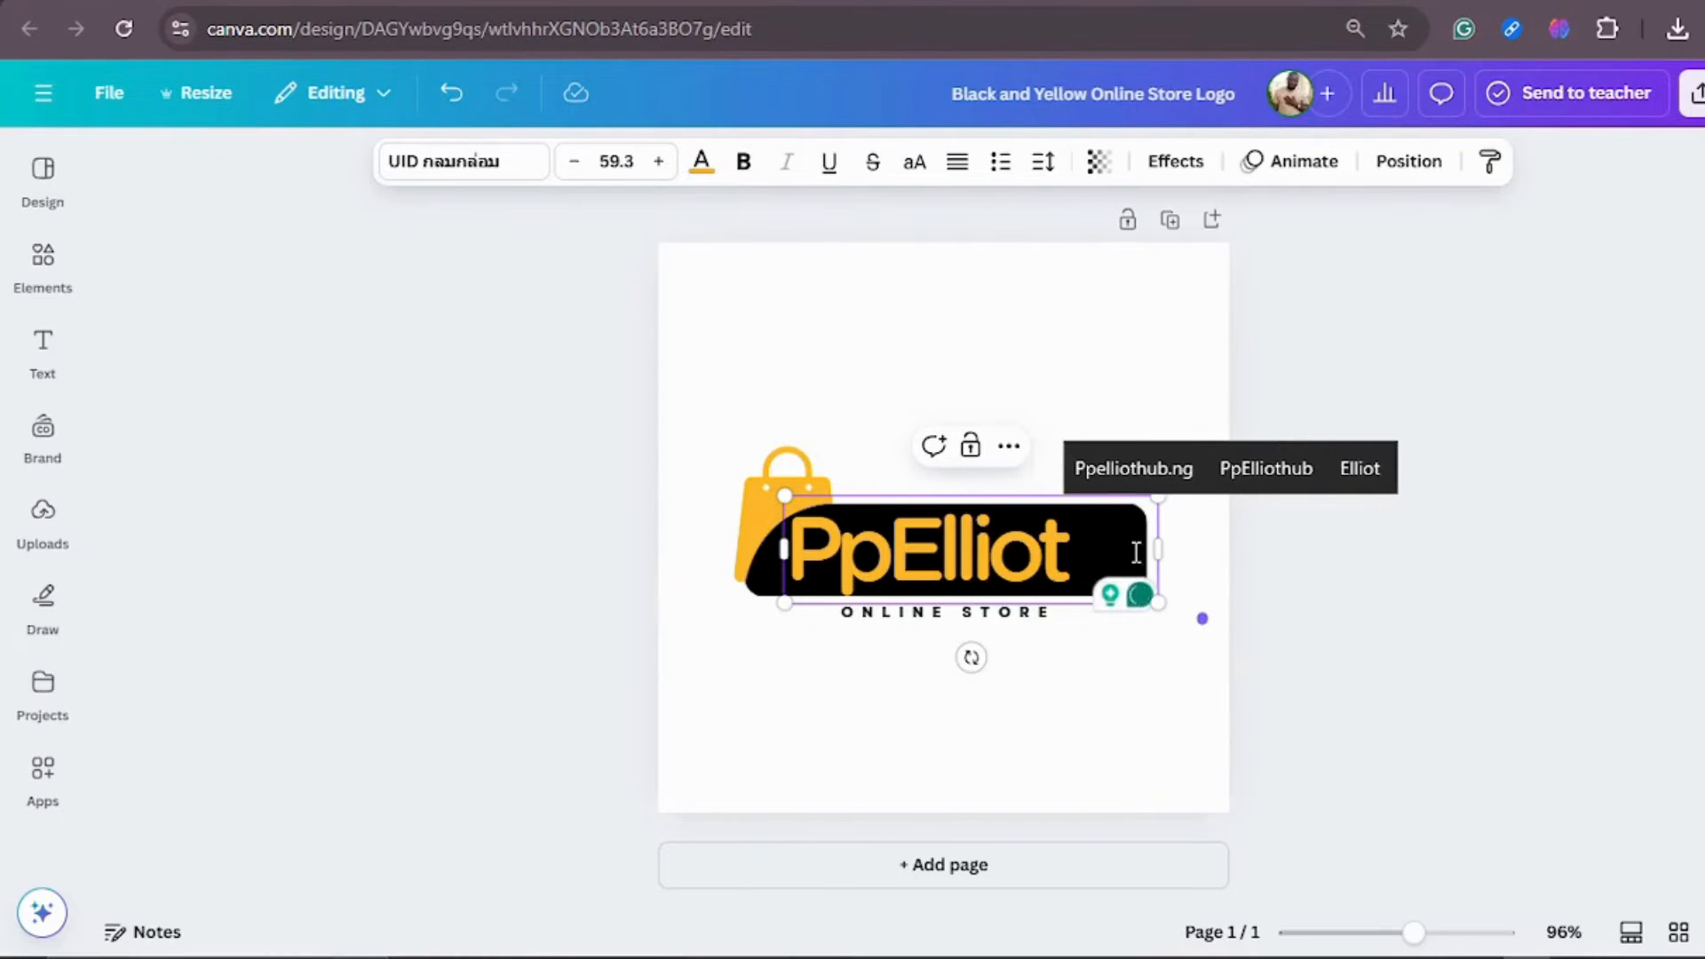
pyautogui.write('Hub')
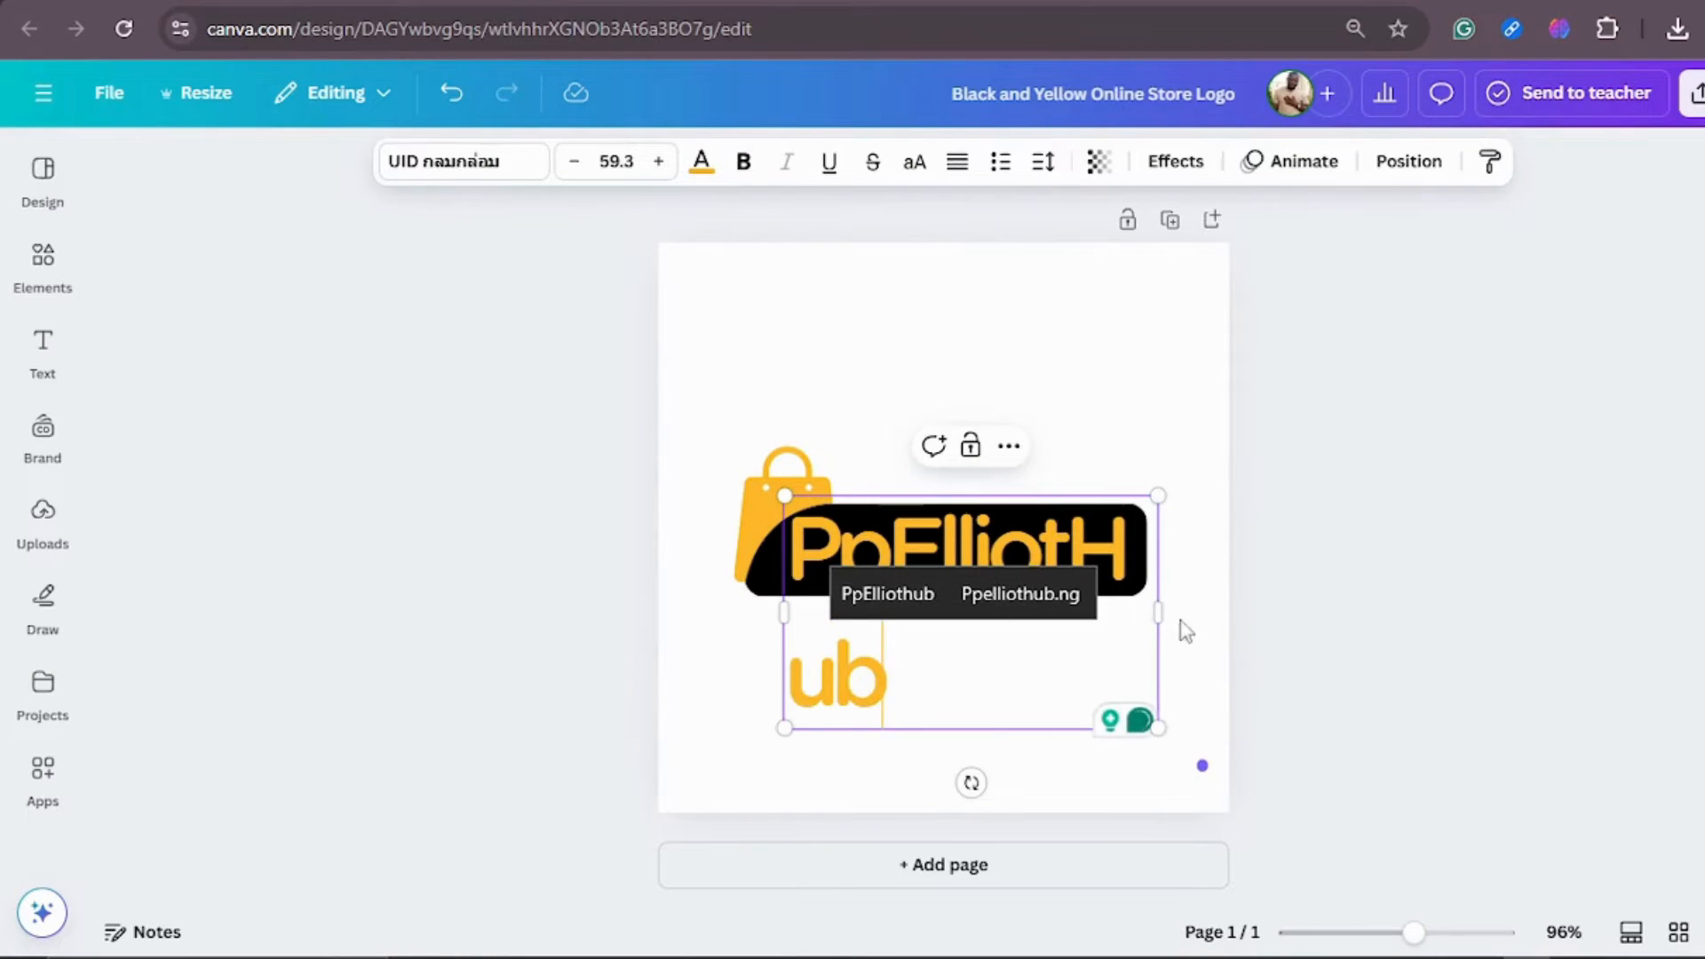
pyautogui.moveTo(1163, 611); pyautogui.dragTo(1229, 603)
# Extend the black shape to the right behind the whole brand name and shift the ONLINE STORE tagline right to sit centred beneath it.
pyautogui.click(1109, 574)
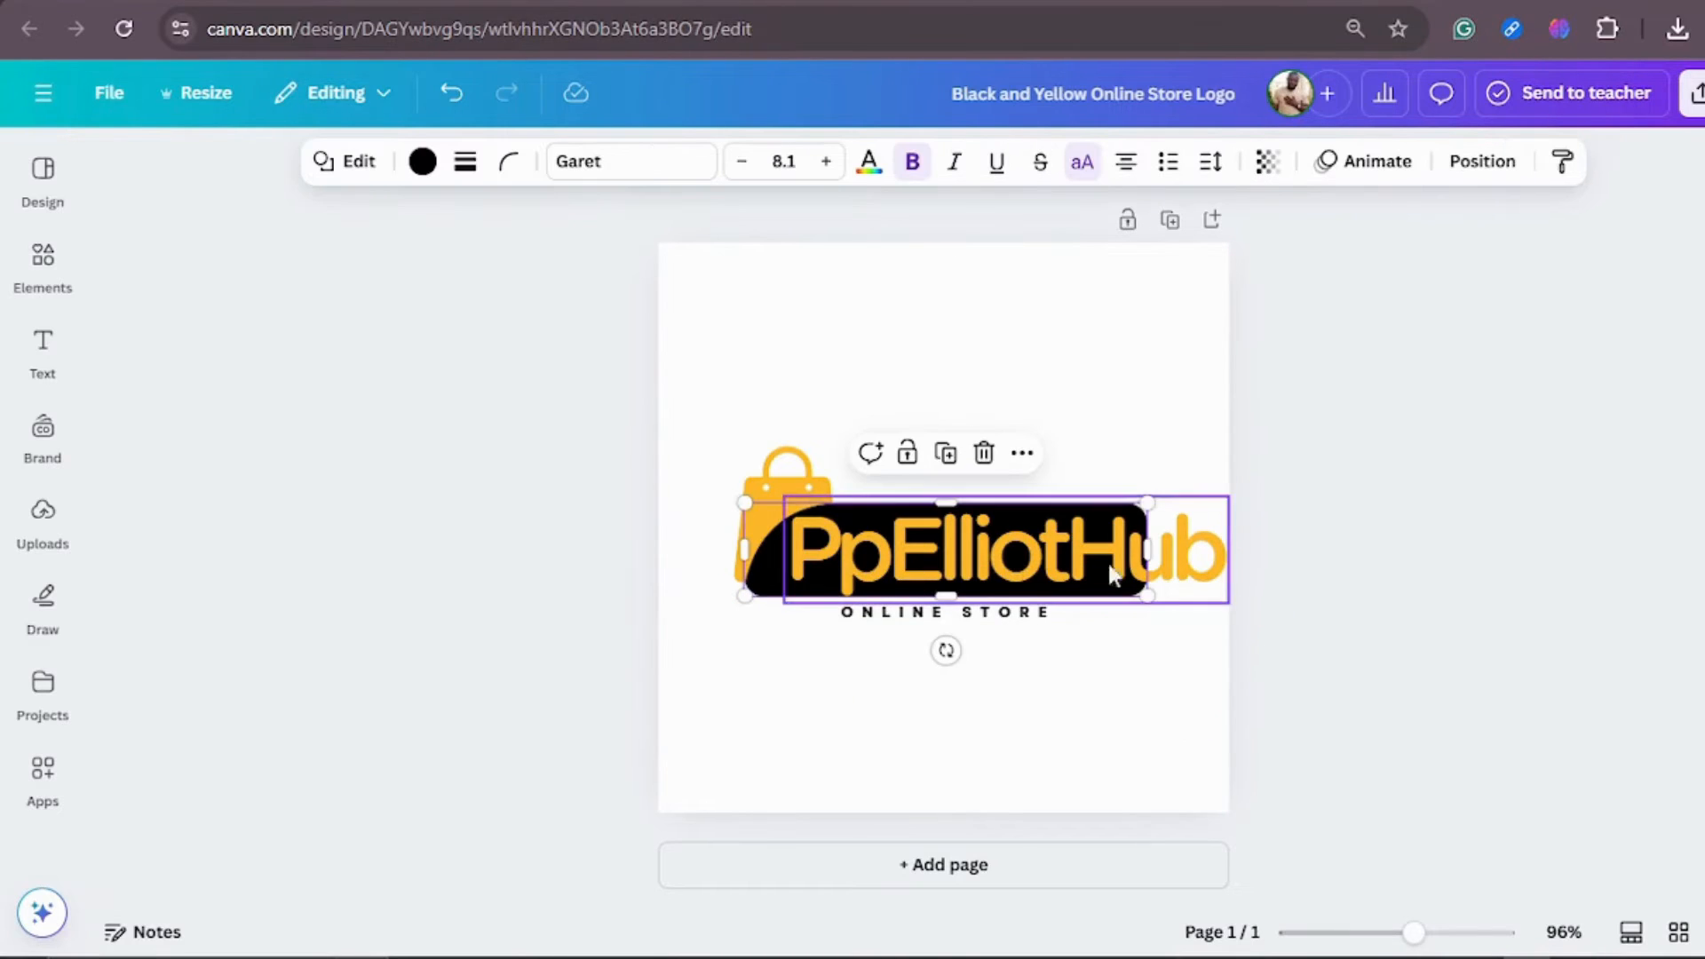
pyautogui.moveTo(1148, 548); pyautogui.dragTo(1230, 545)
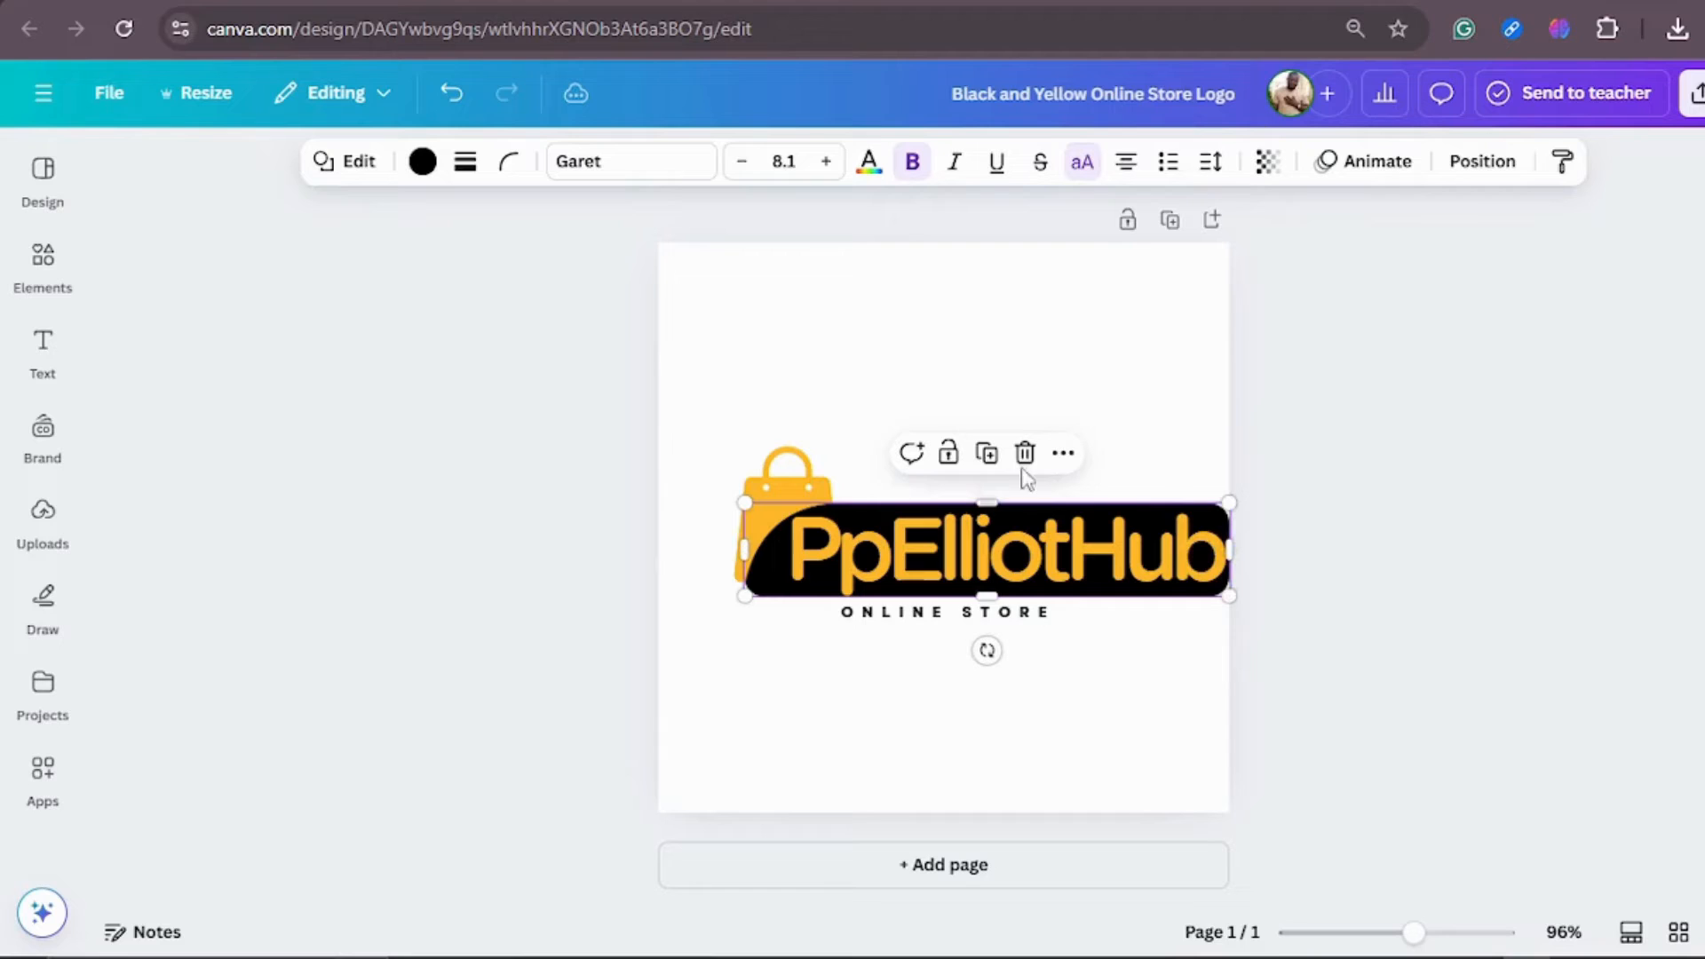
pyautogui.click(939, 621)
pyautogui.moveTo(940, 621); pyautogui.dragTo(991, 619)
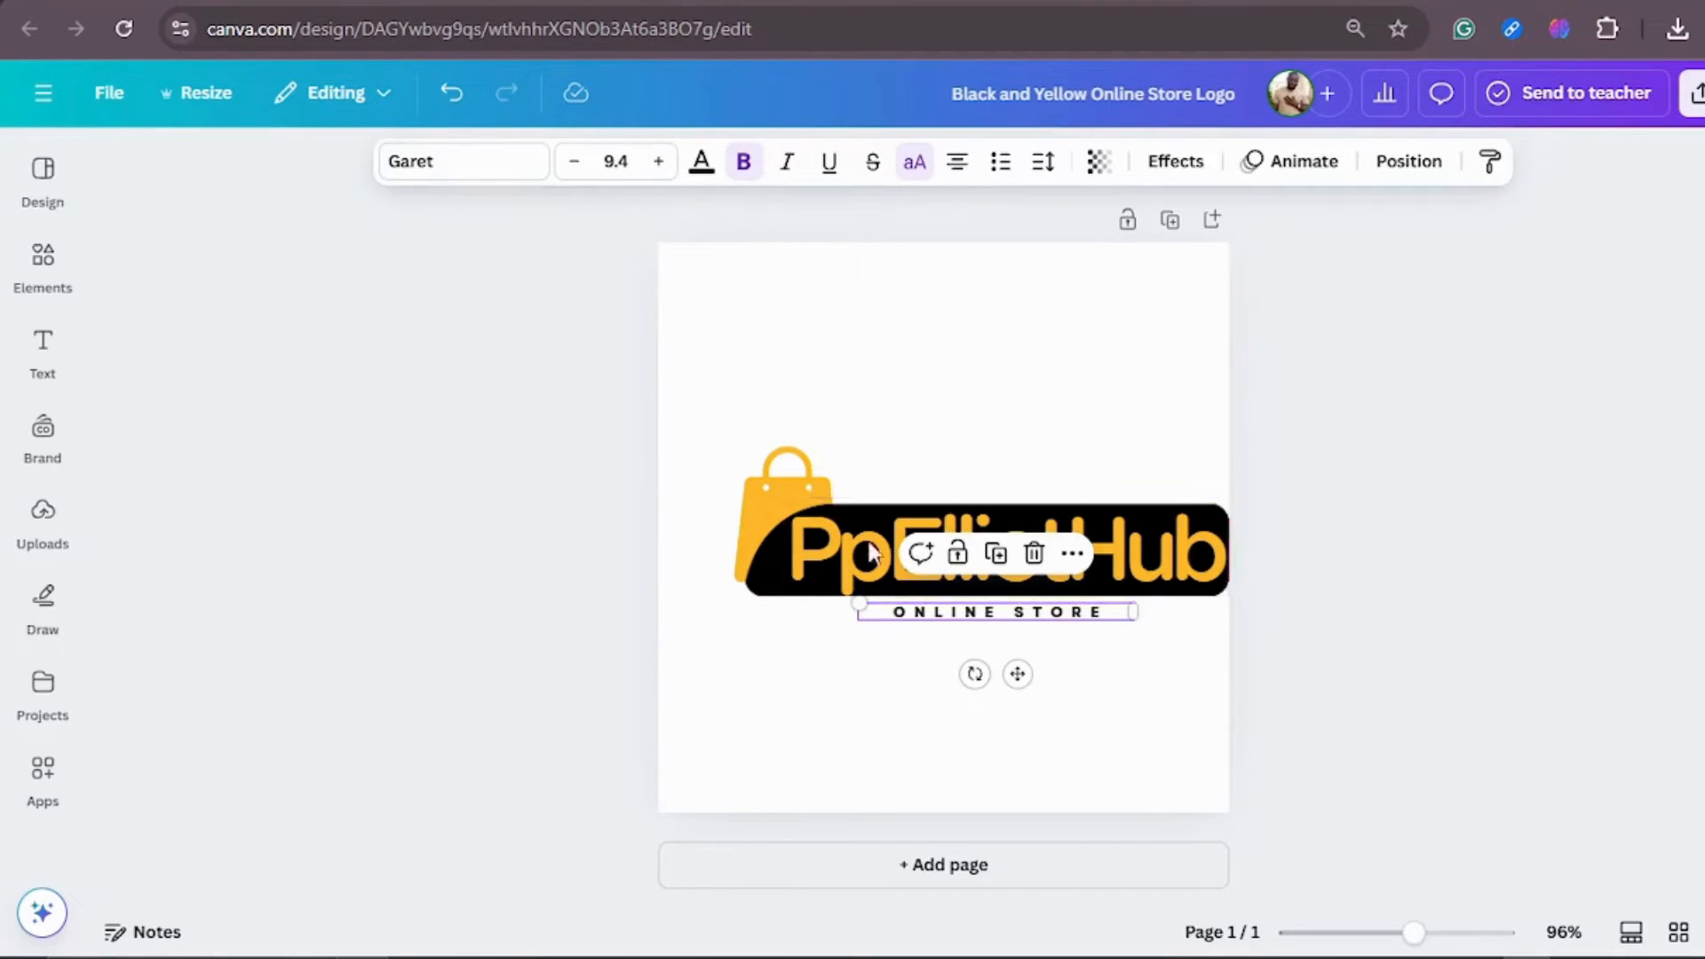
pyautogui.click(1101, 453)
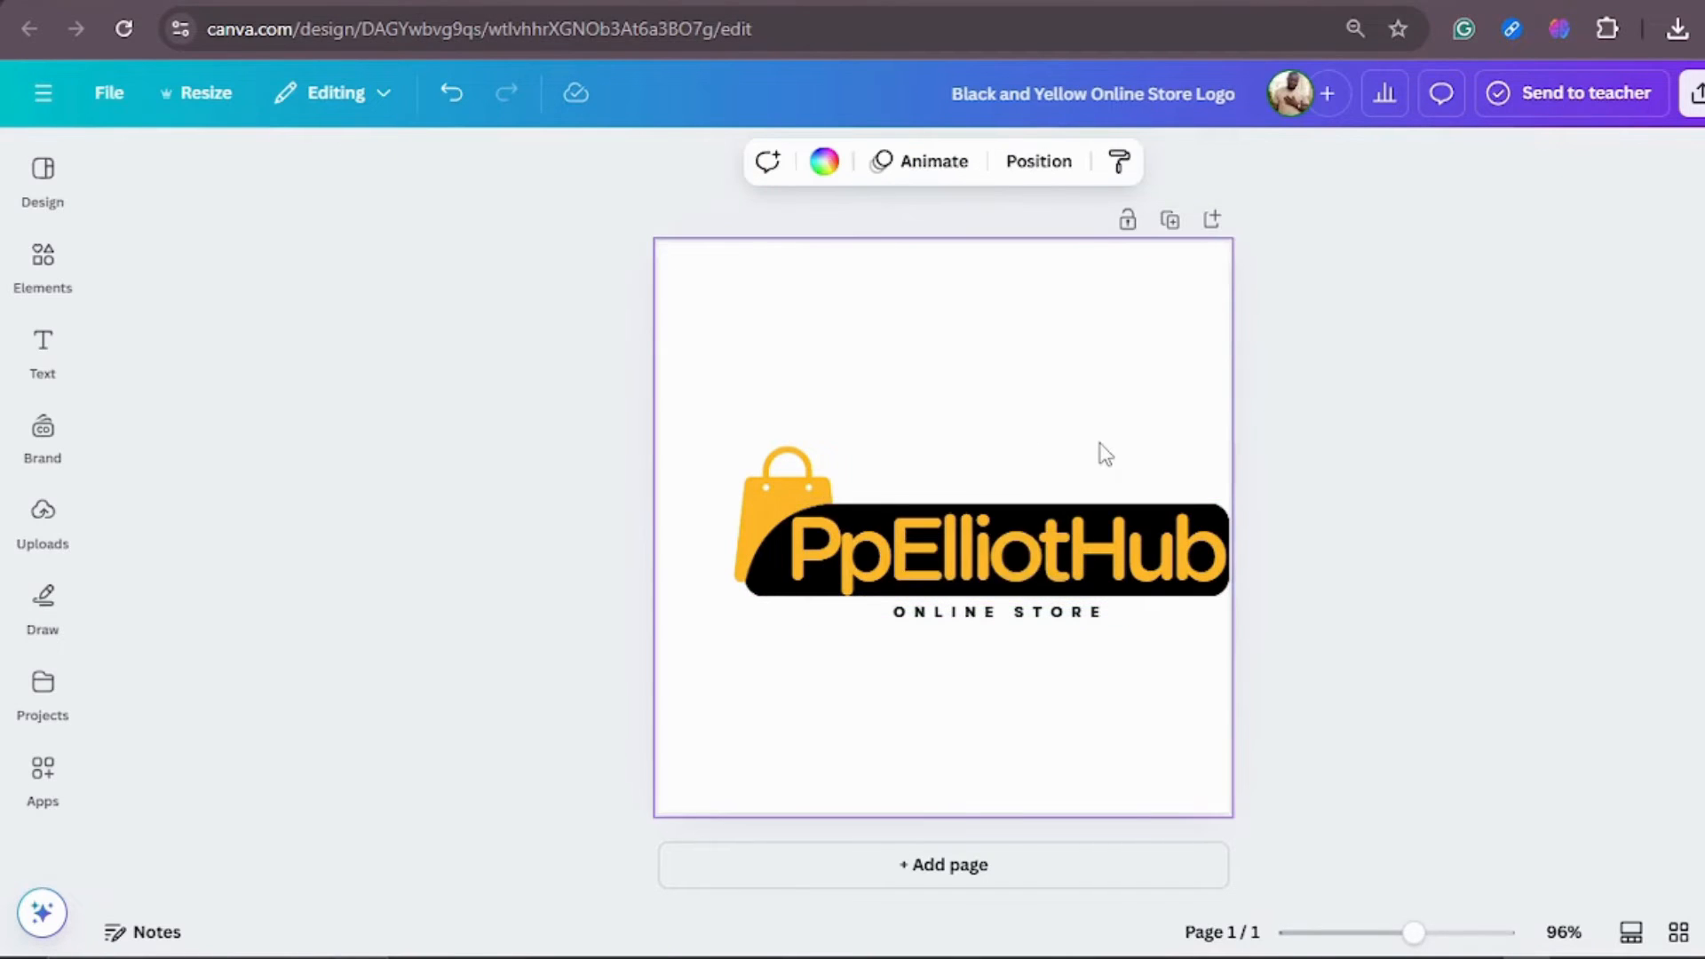
# Group the bag, black shape, brand name and tagline, and scale the group down near the middle of the page.
pyautogui.click(1151, 517)
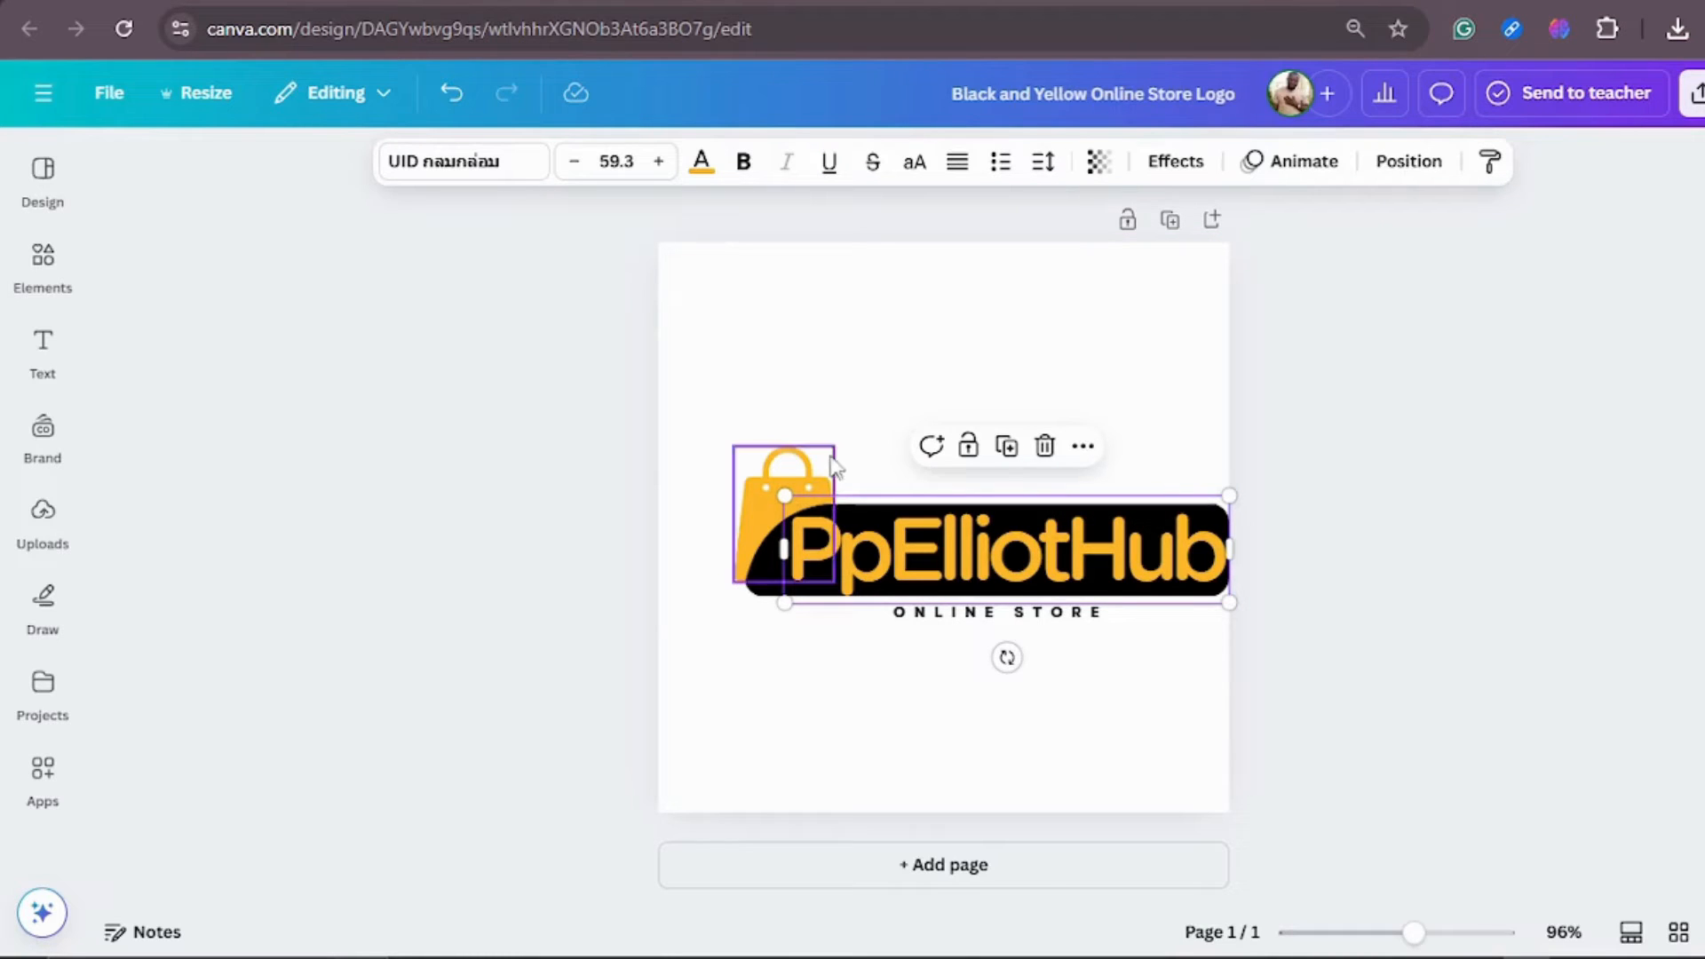
pyautogui.moveTo(806, 441); pyautogui.dragTo(1045, 623)
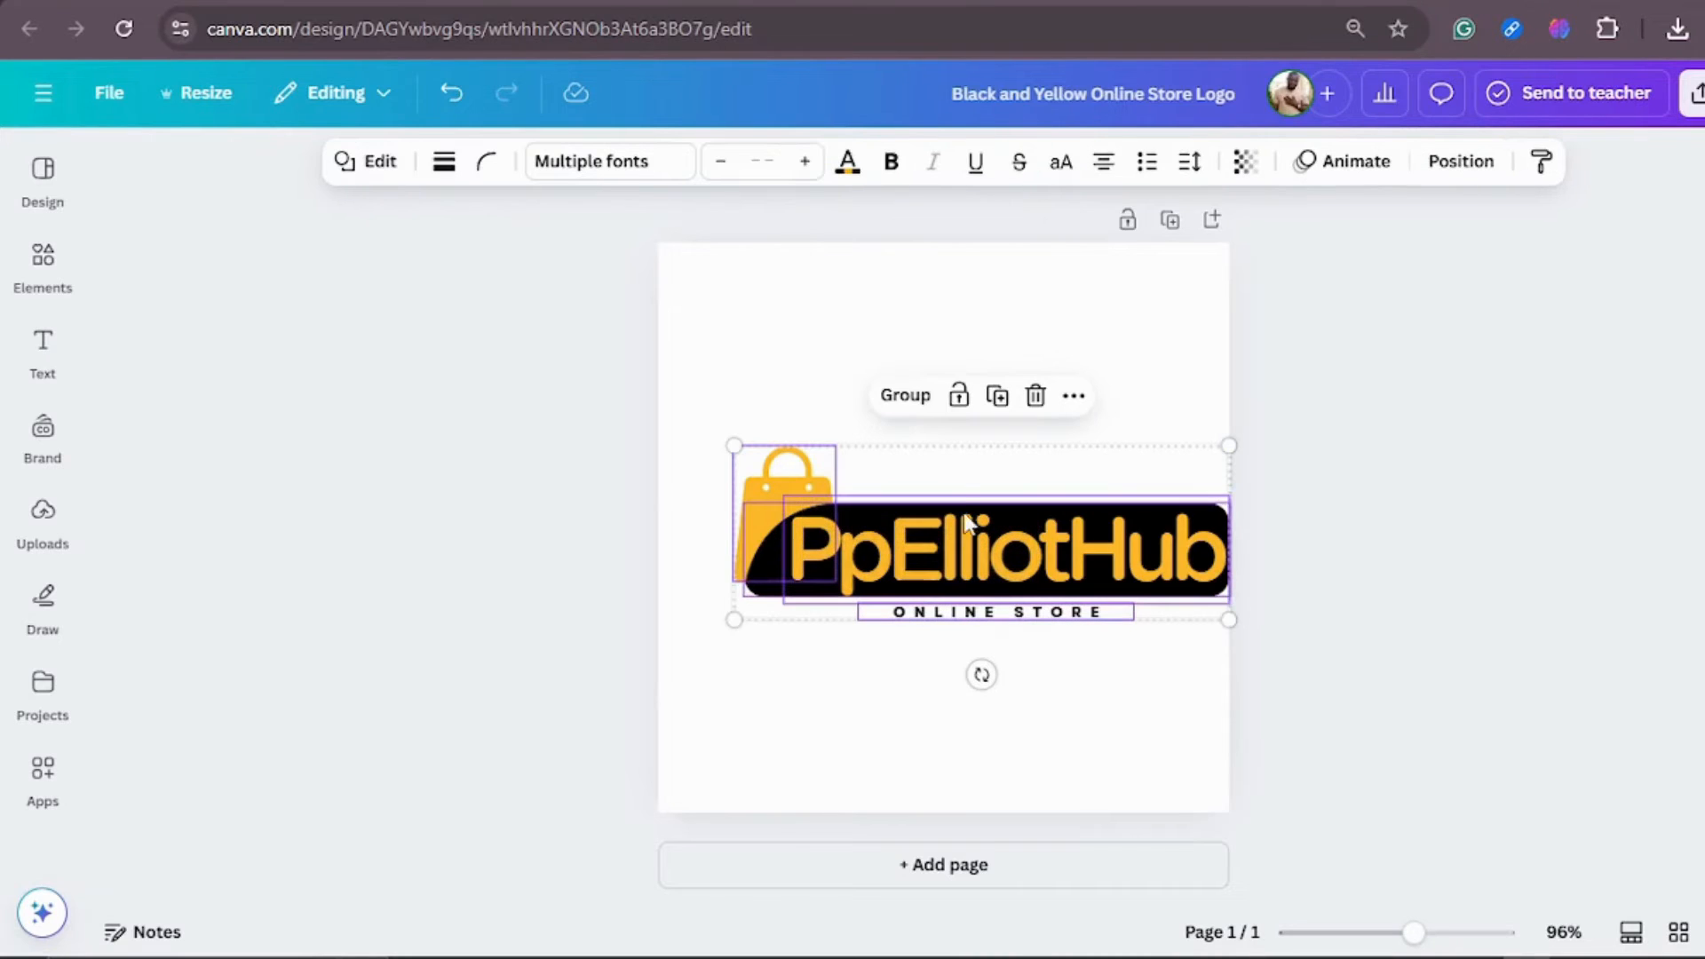
pyautogui.click(902, 394)
pyautogui.click(1154, 353)
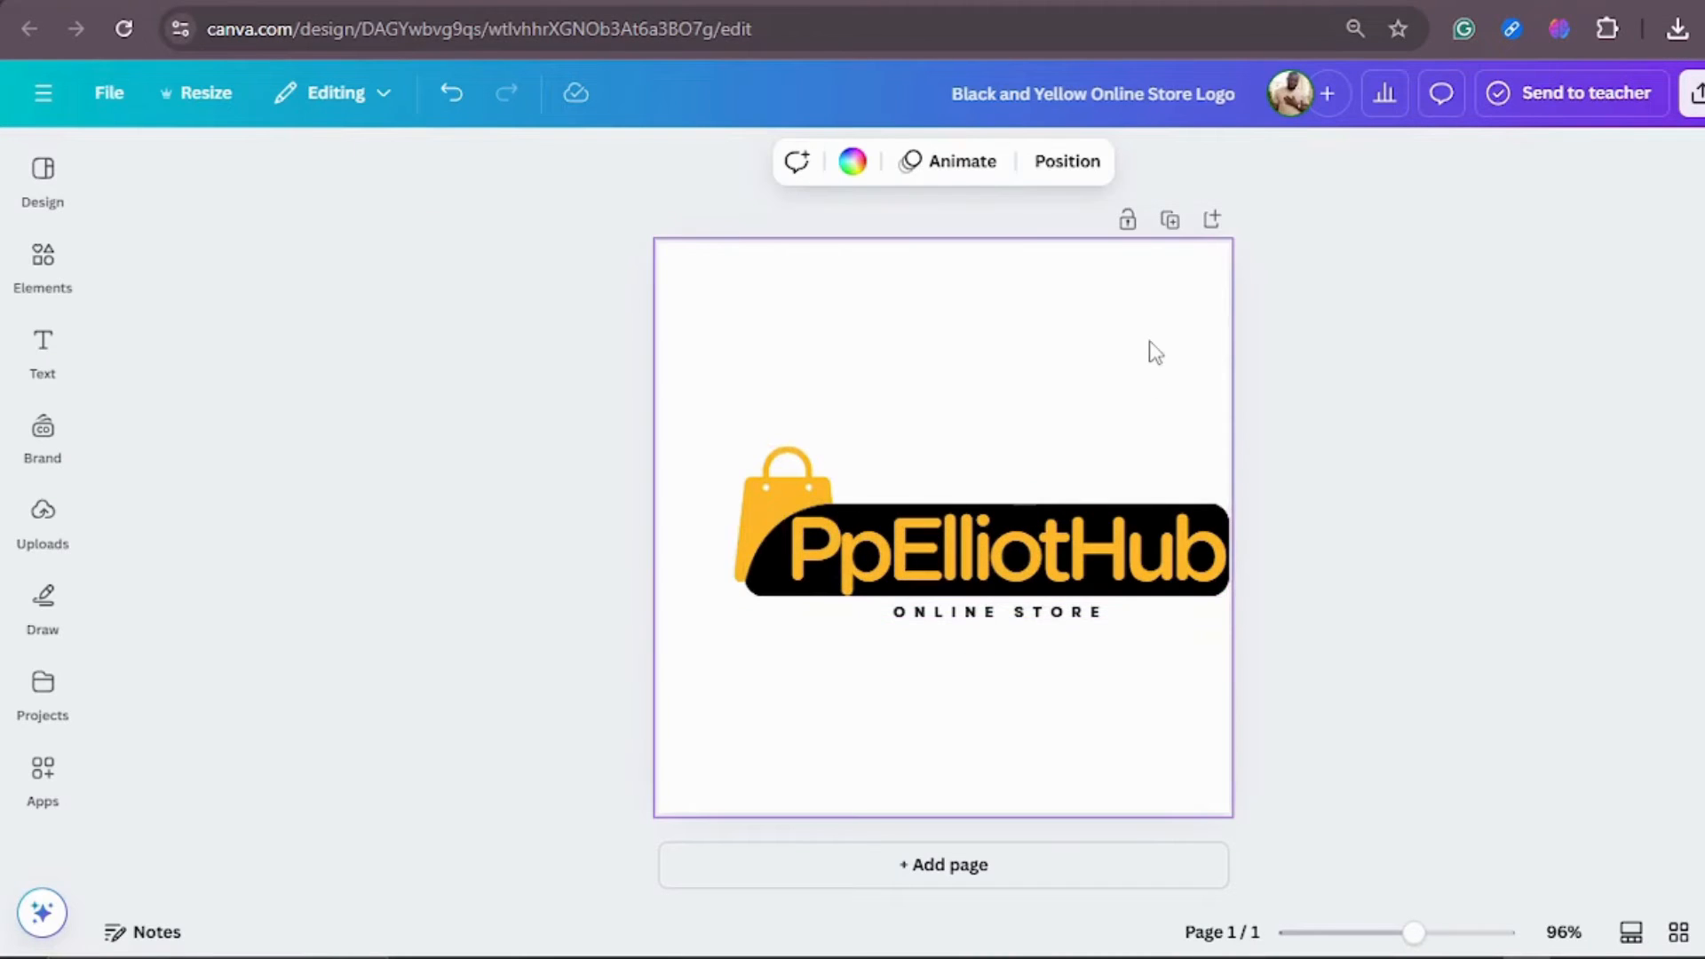
pyautogui.click(1221, 463)
pyautogui.moveTo(1227, 447); pyautogui.dragTo(1013, 448)
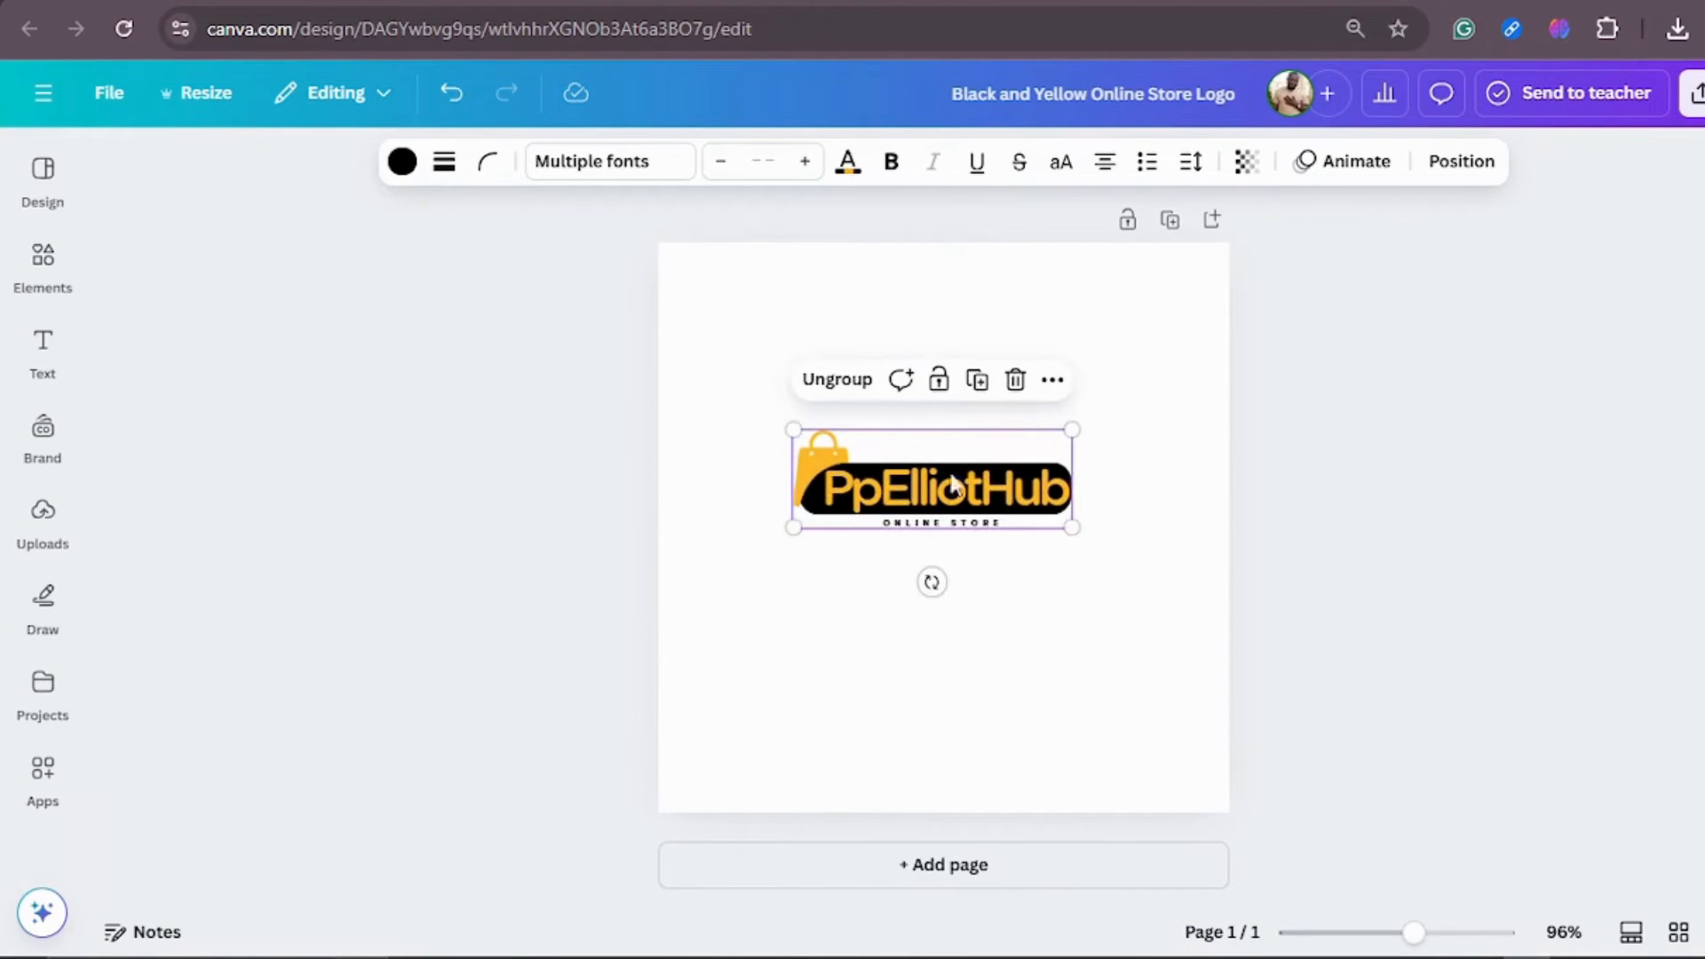
pyautogui.click(1154, 506)
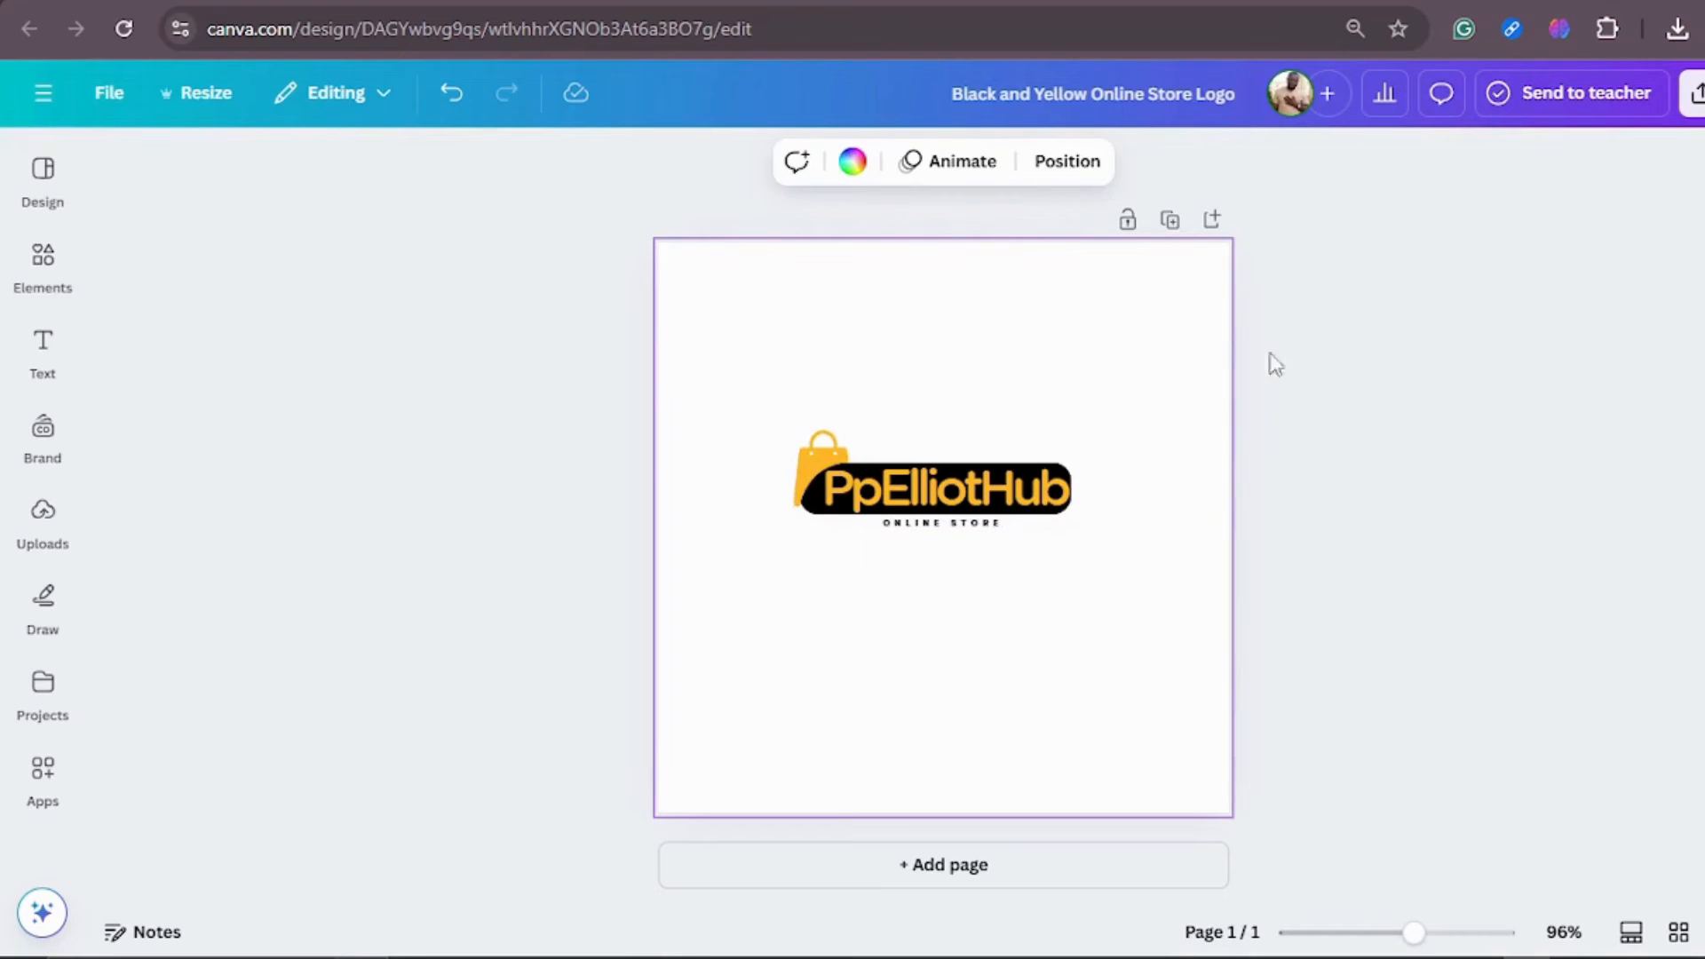
# Download the finished logo as a PNG with a transparent background and open the downloaded file.
pyautogui.click(1694, 92)
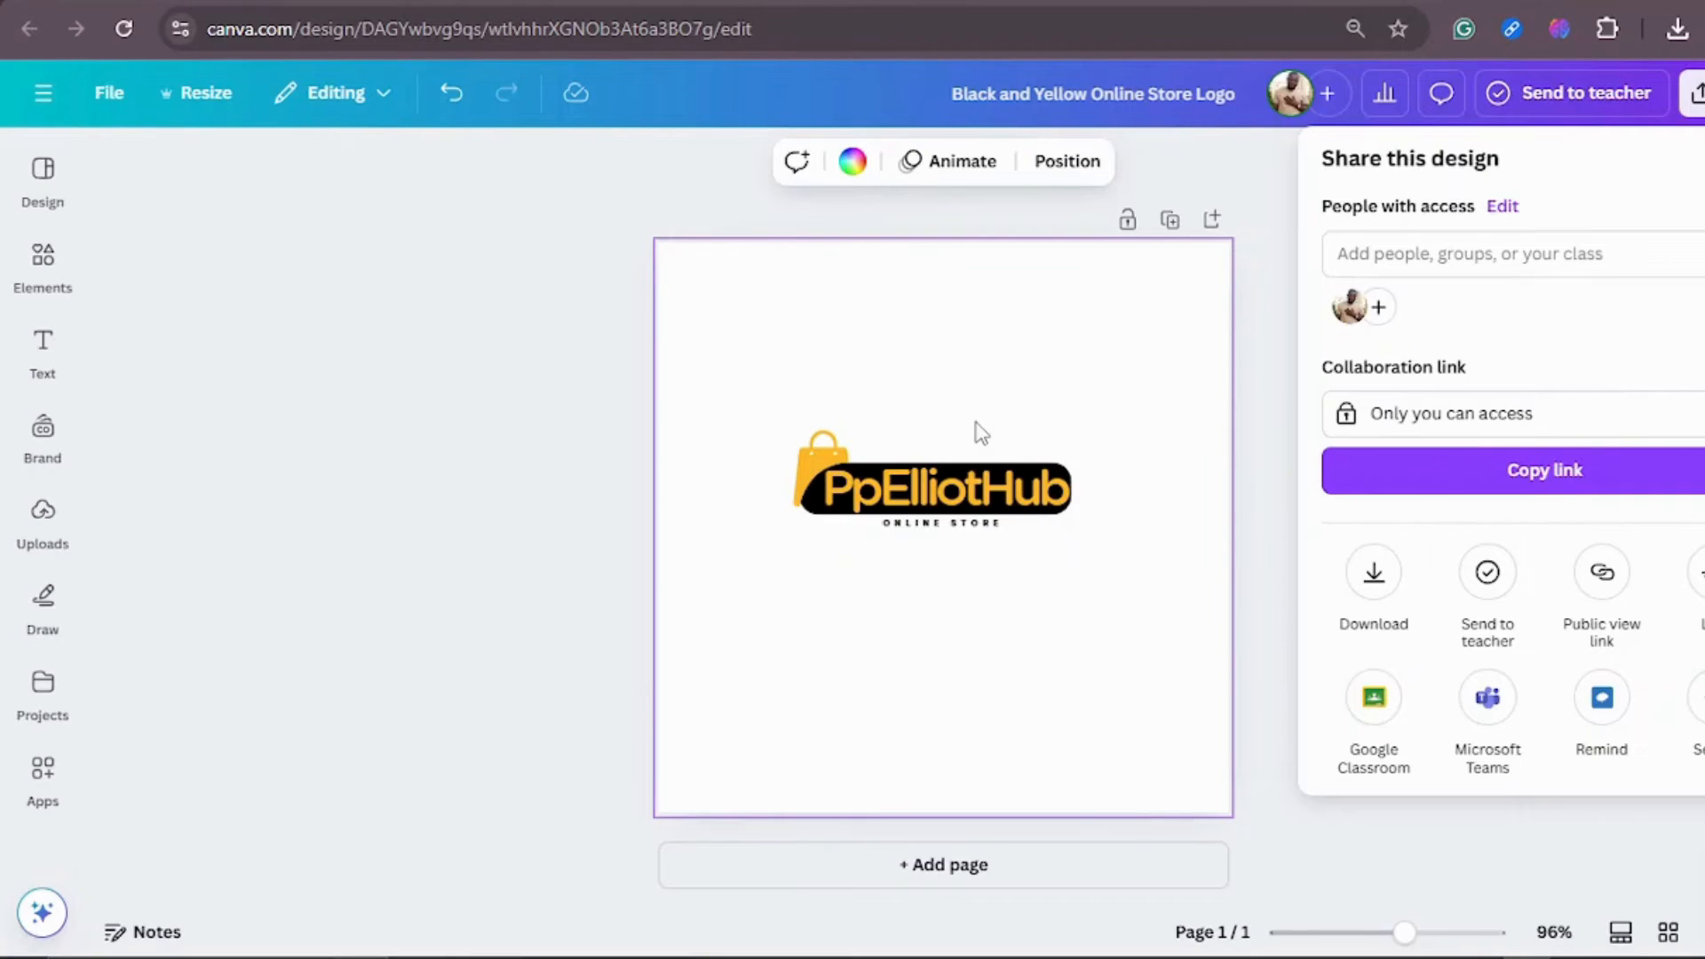
pyautogui.click(1373, 582)
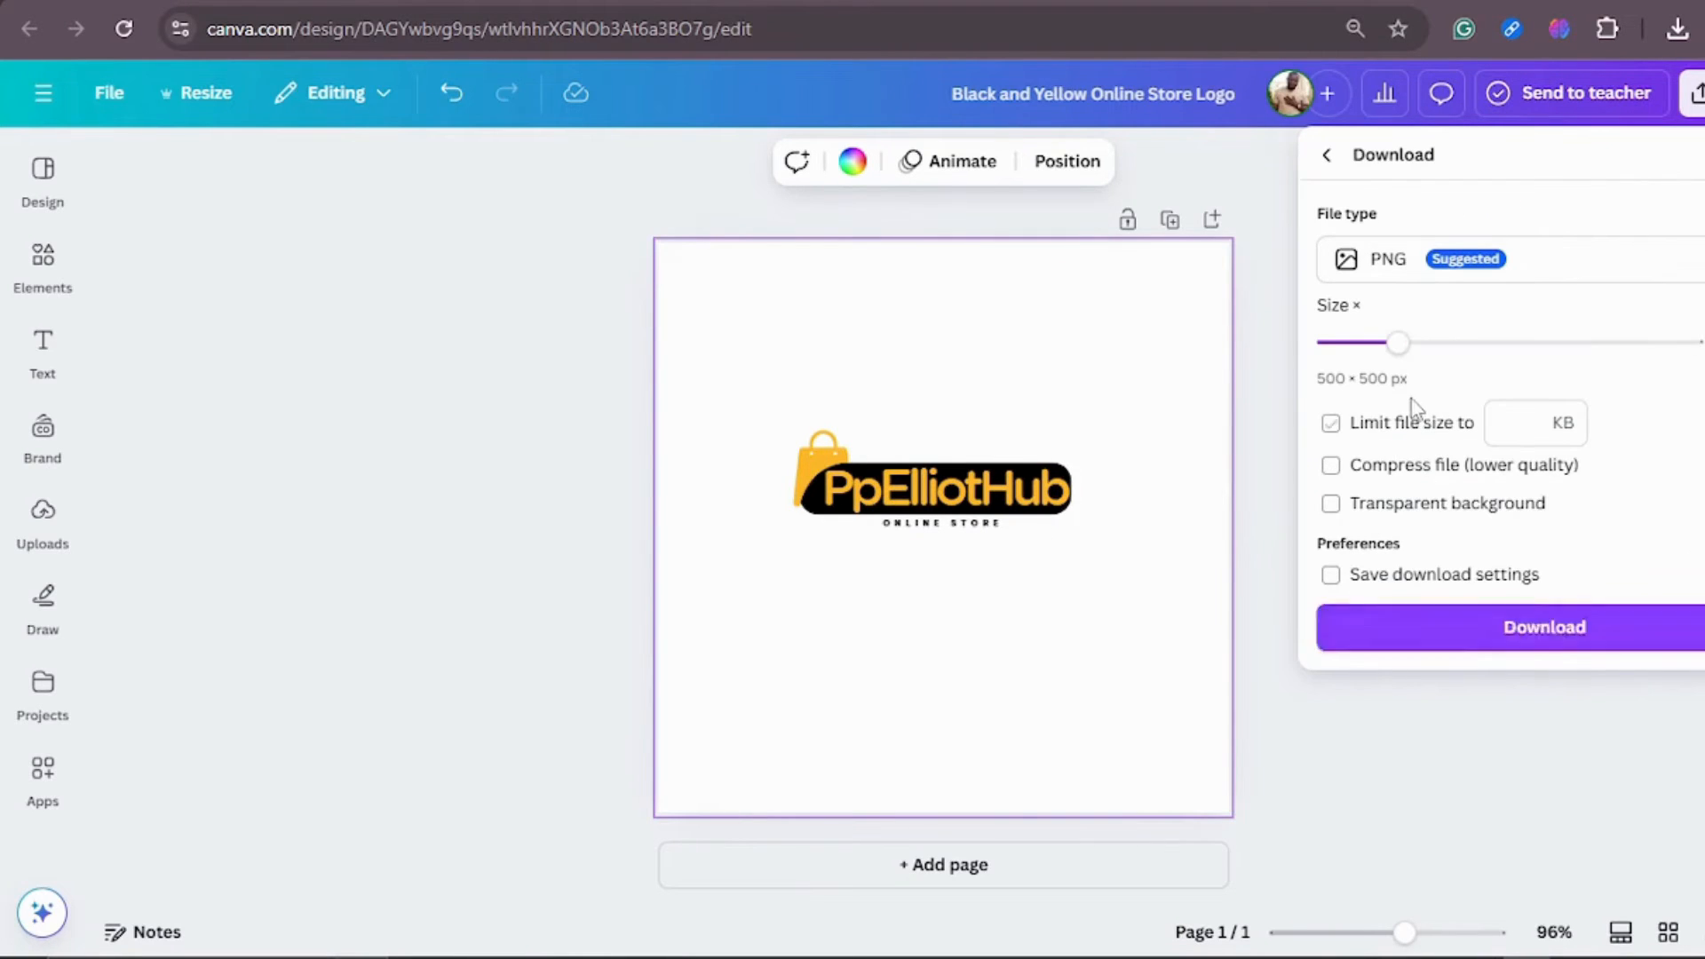
pyautogui.click(1331, 505)
pyautogui.click(1550, 635)
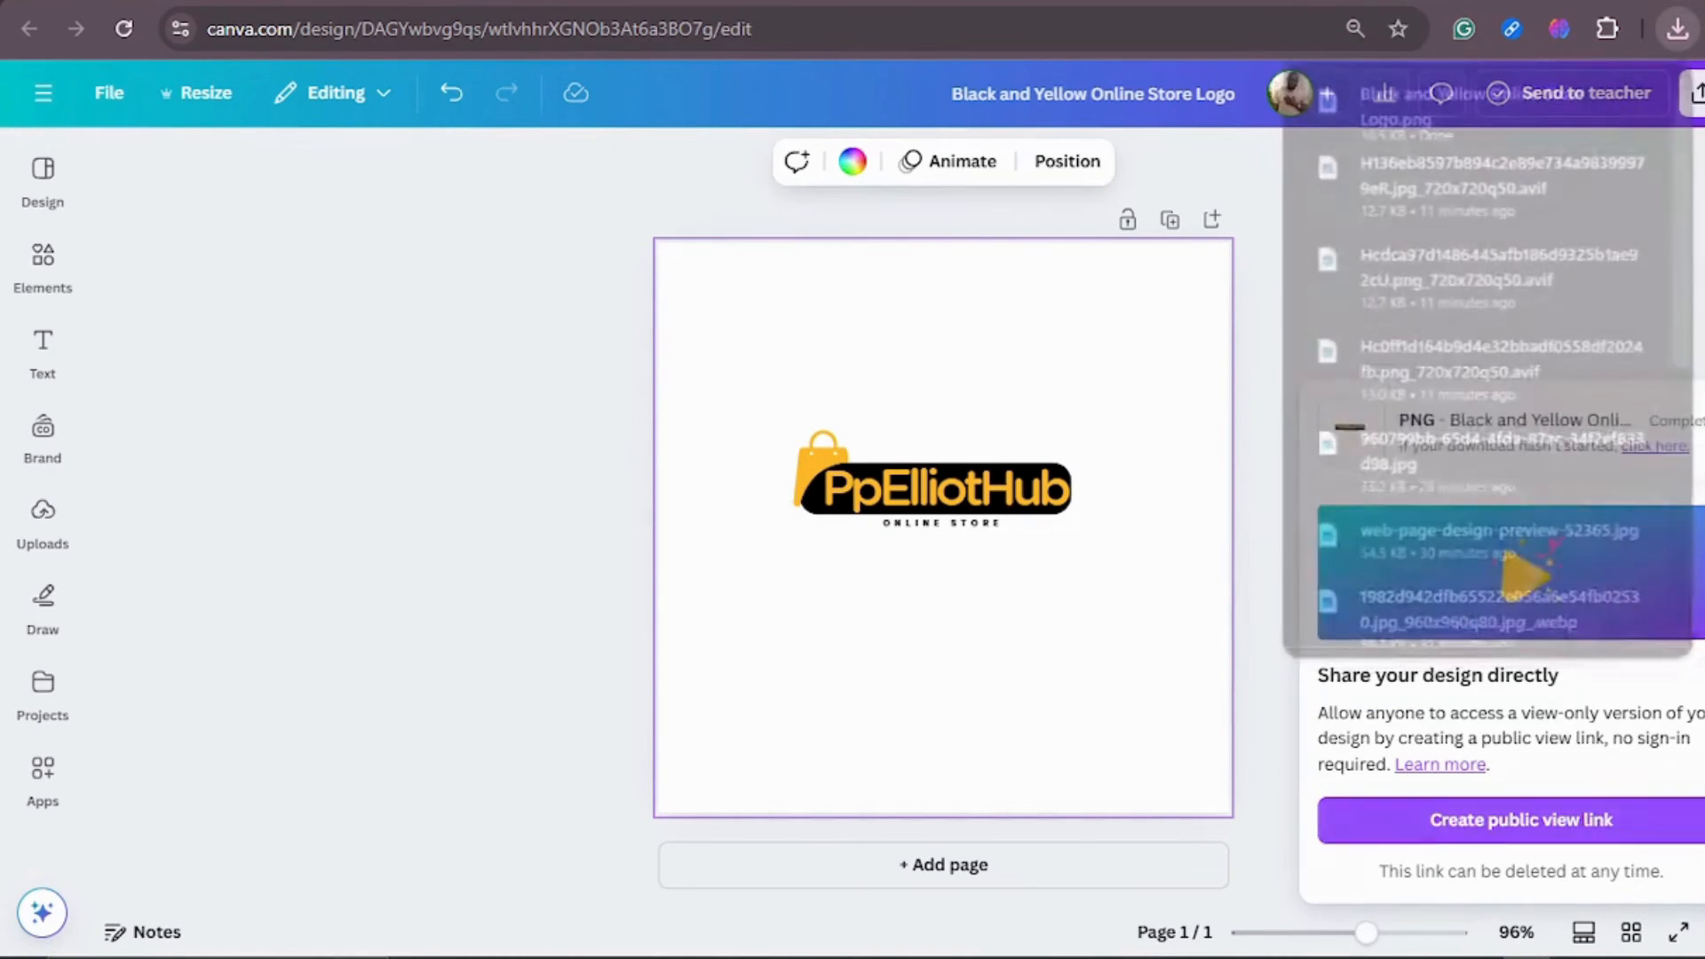
pyautogui.click(1362, 429)
pyautogui.moveTo(1204, 914)
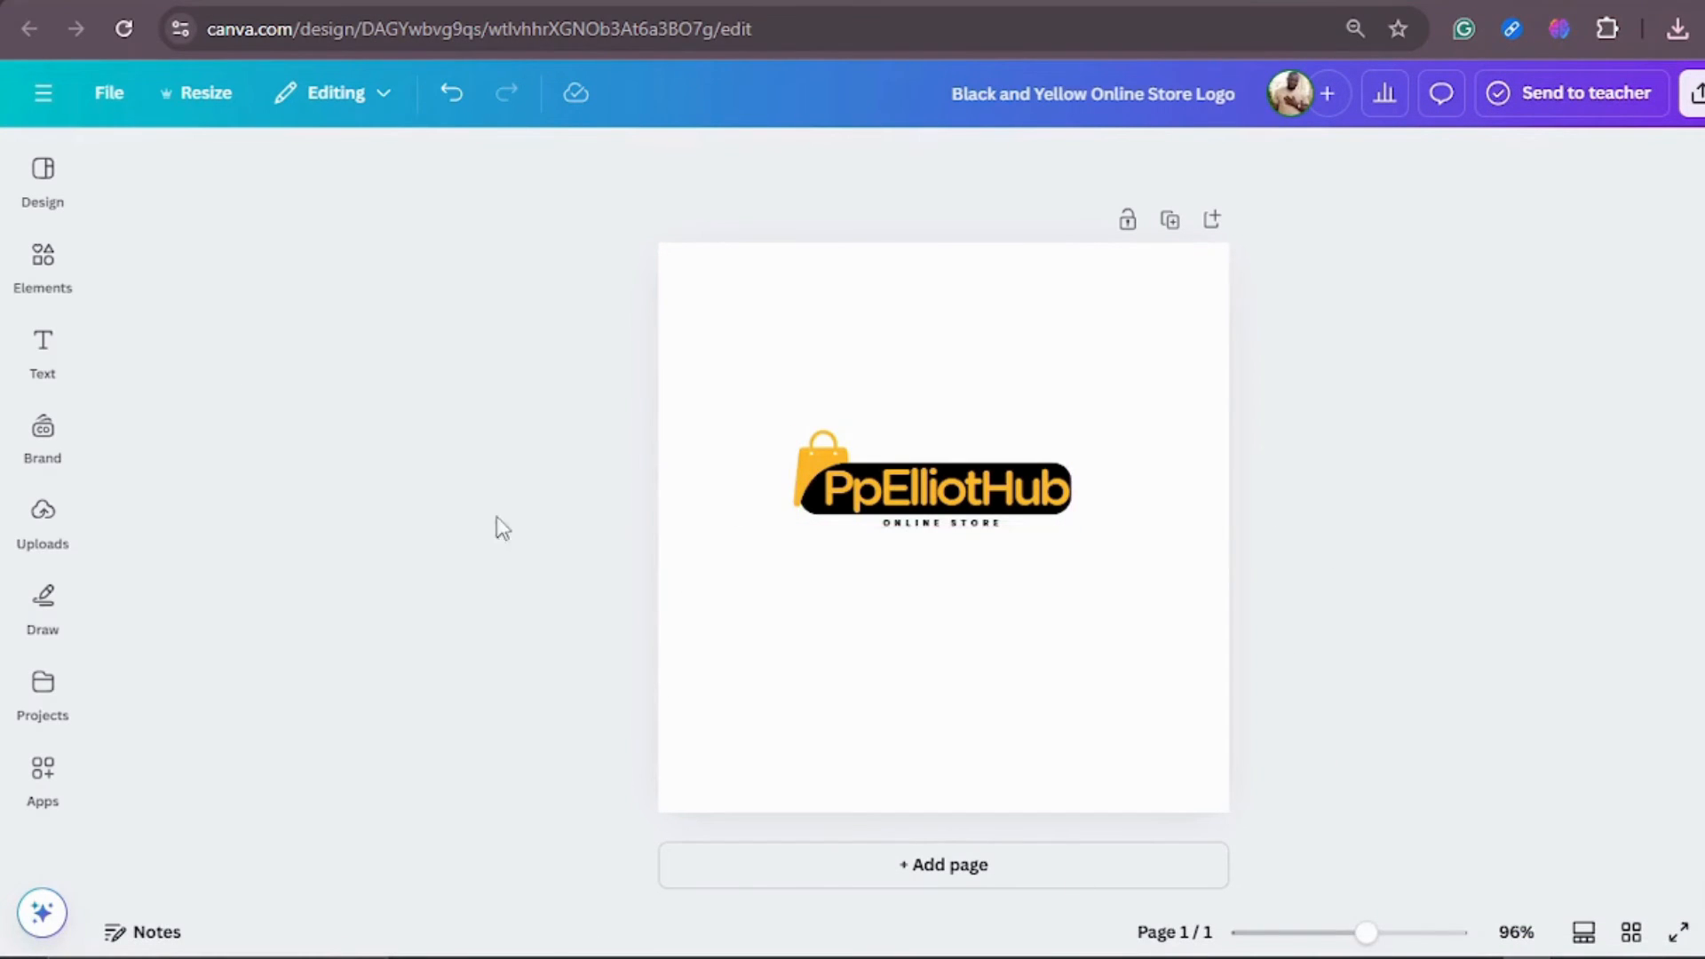
# Look up search suggestions for "resturant logo" among the logo templates.
pyautogui.click(31, 188)
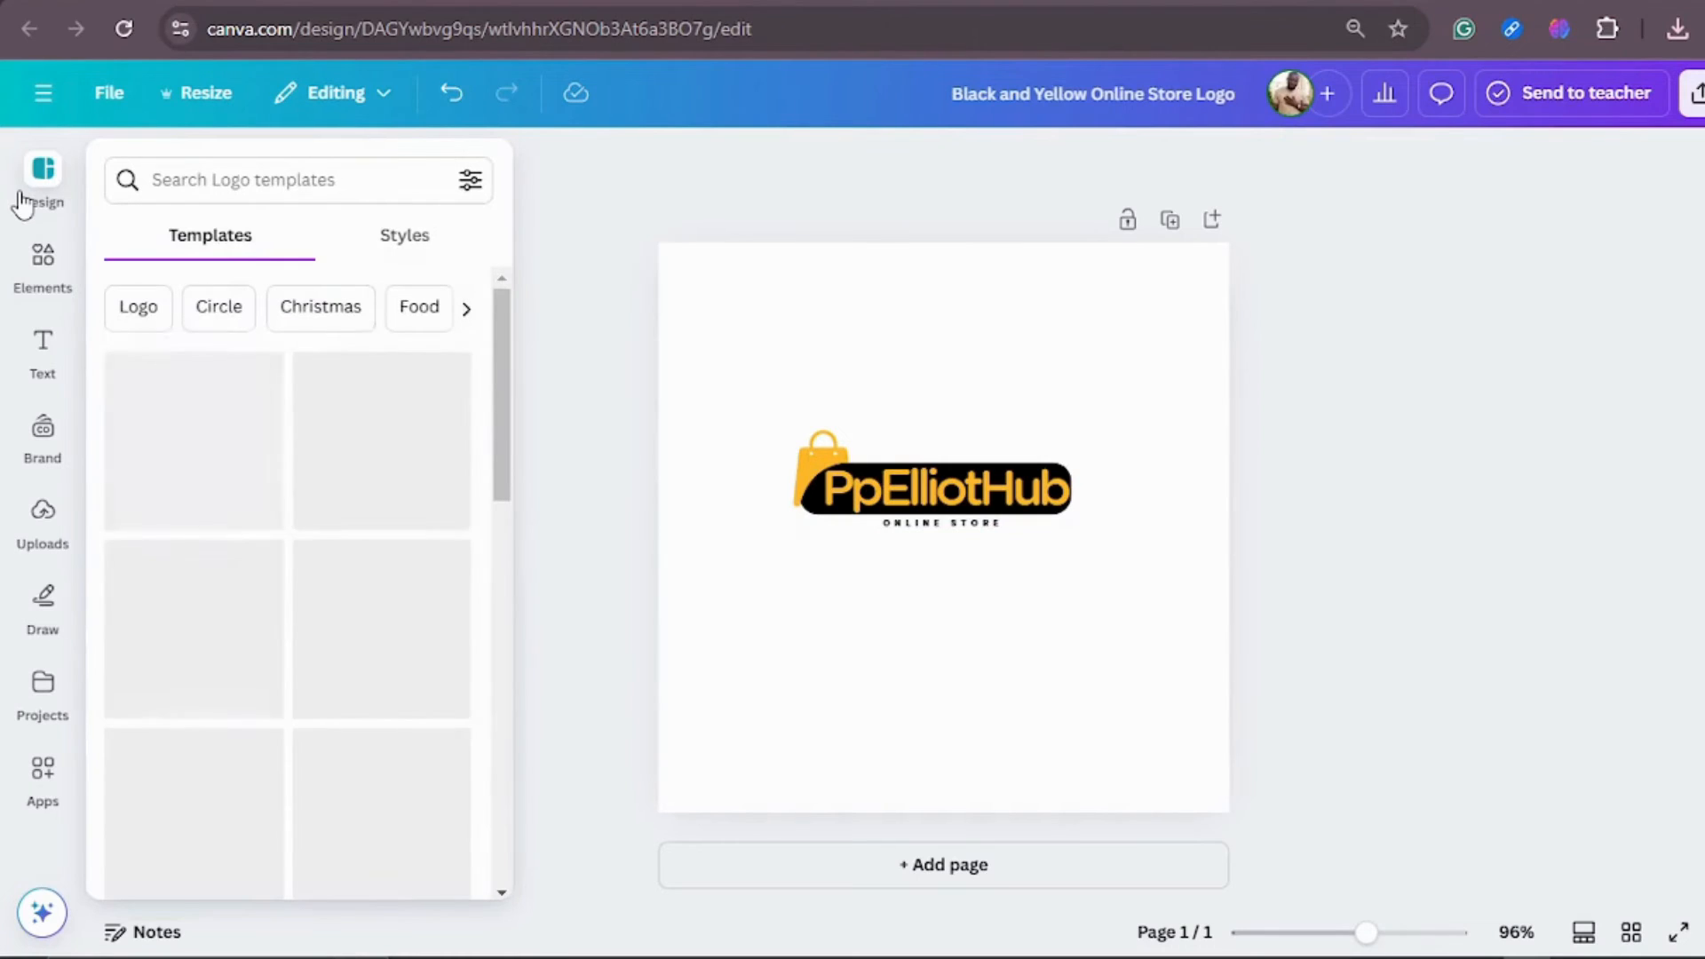
pyautogui.click(166, 178)
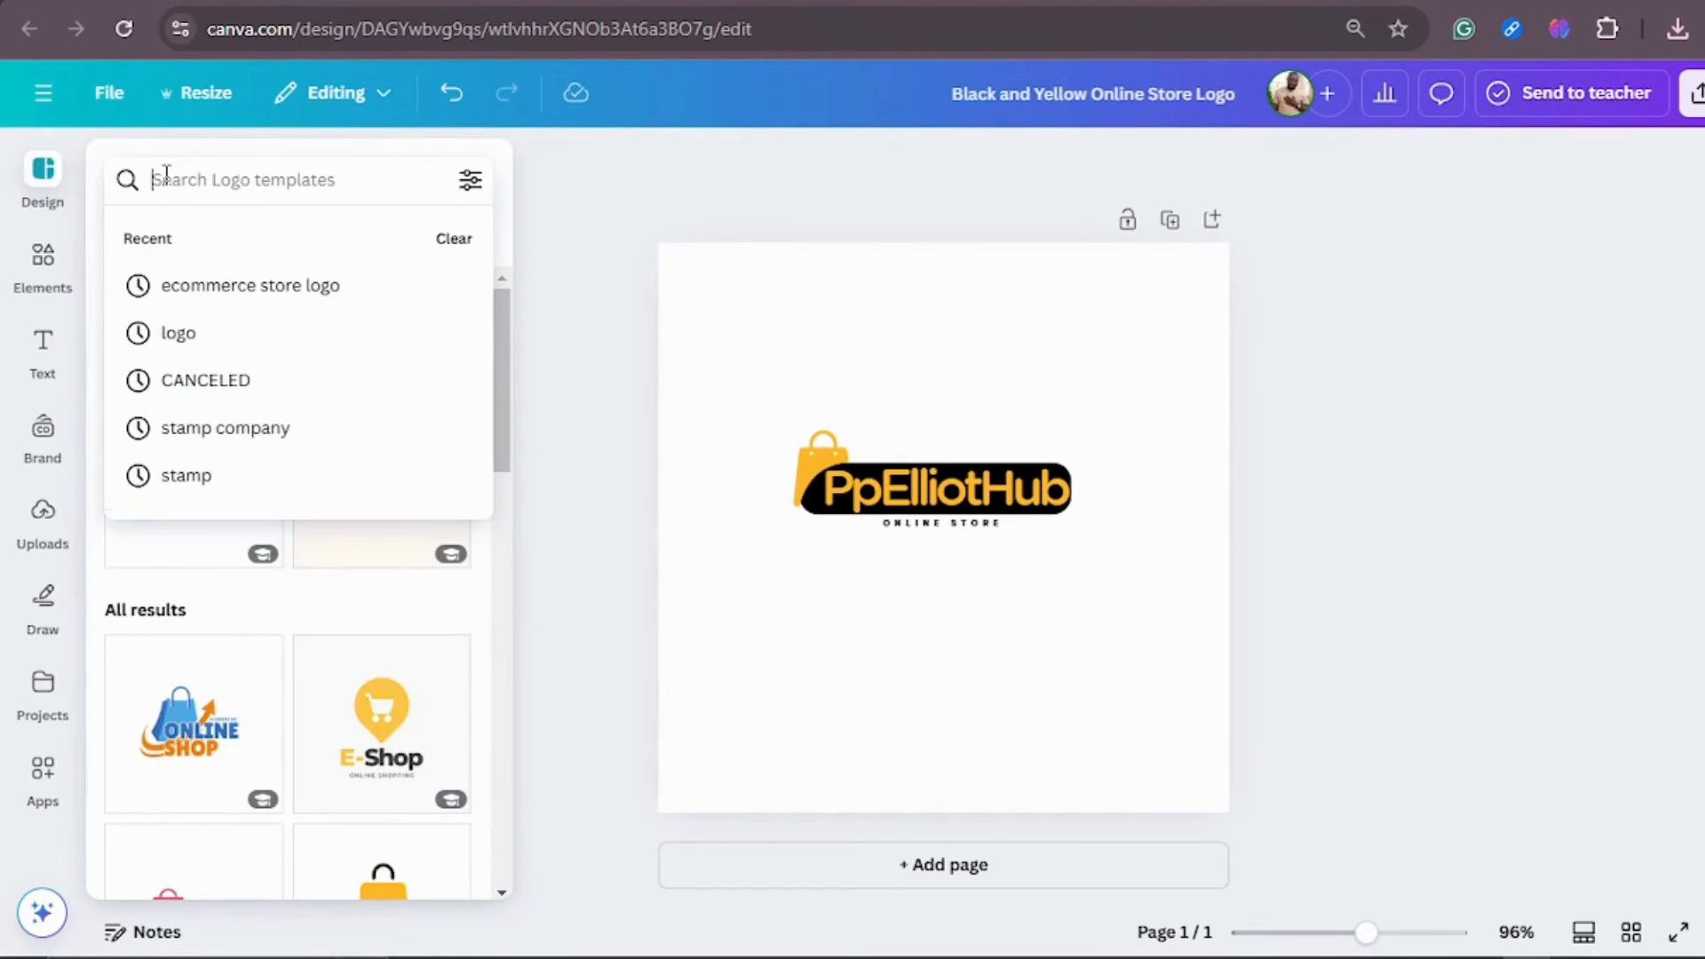
pyautogui.write('resturasn')
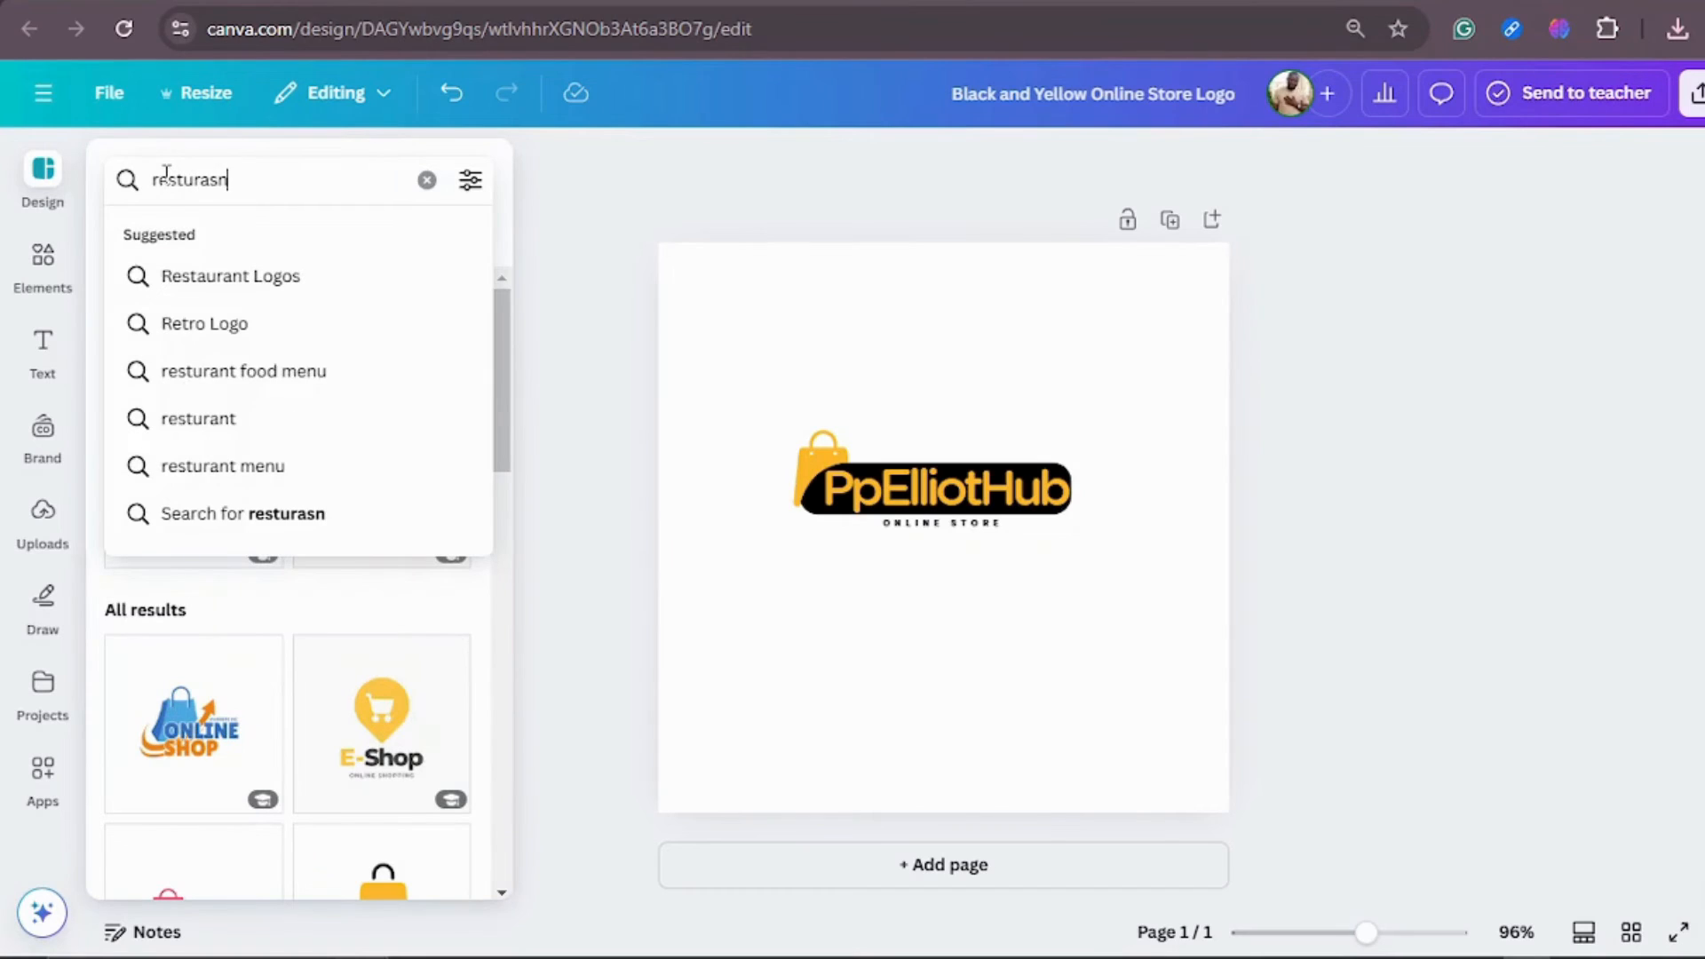
pyautogui.write('t logo')
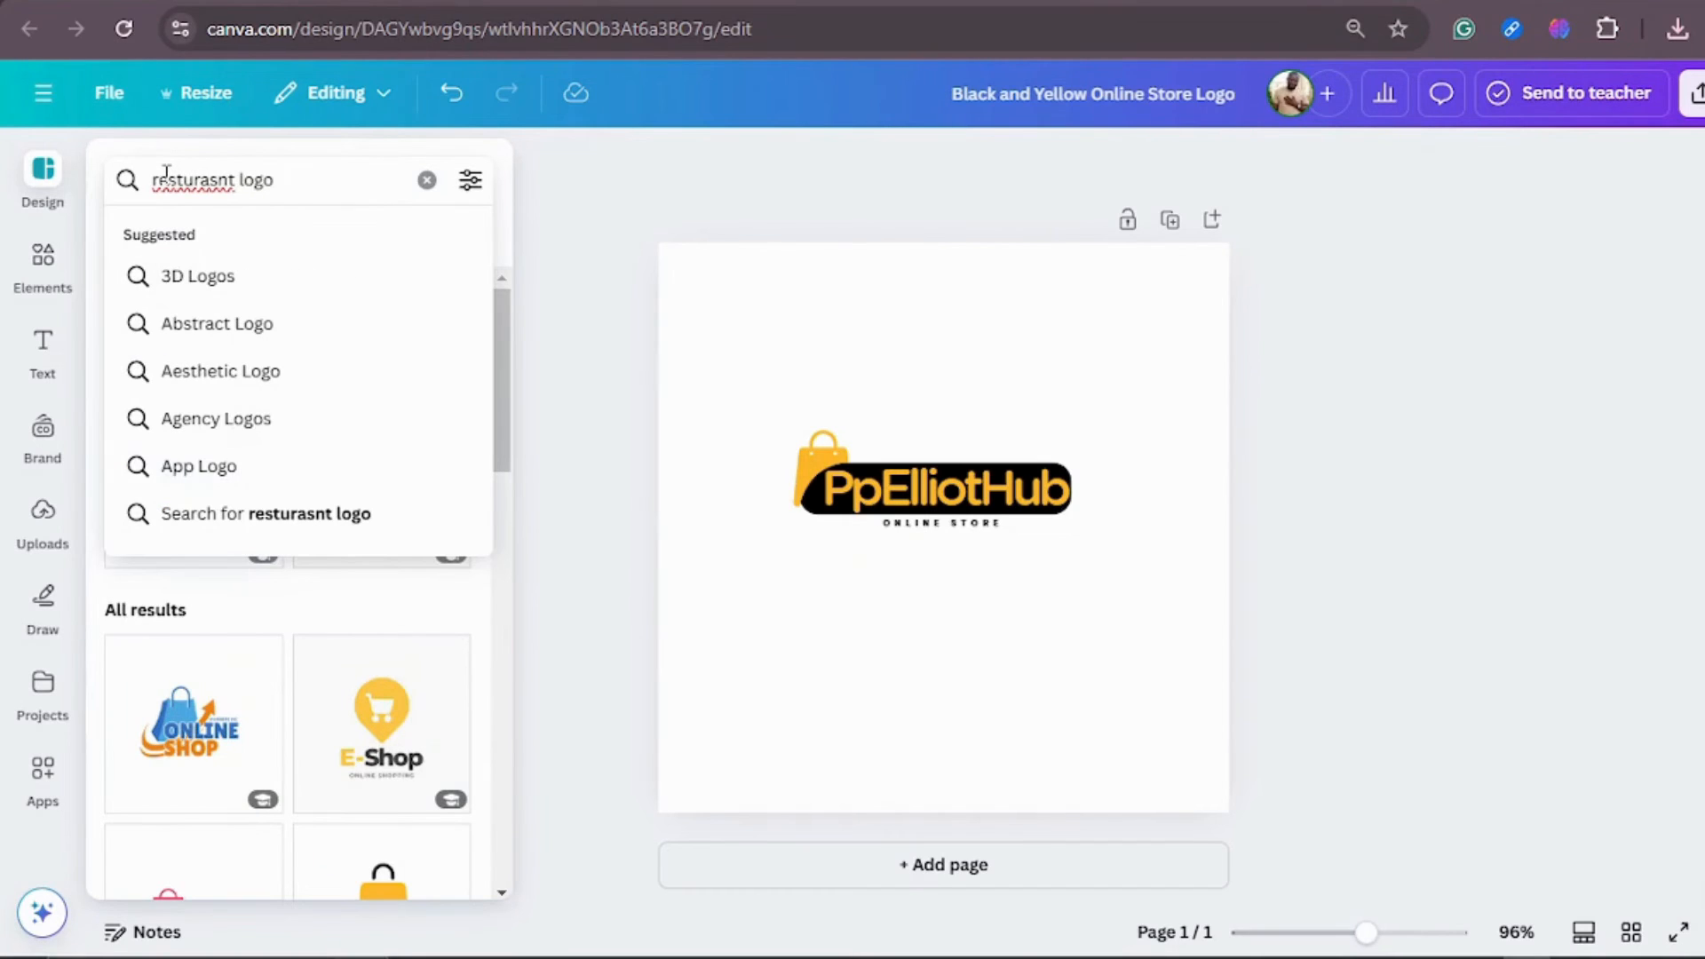
pyautogui.press('BackSpace')
pyautogui.press('BackSpace')
pyautogui.press('BackSpace')
pyautogui.press('BackSpace')
pyautogui.press('BackSpace')
pyautogui.press('BackSpace')
pyautogui.press('BackSpace')
pyautogui.press('BackSpace')
pyautogui.press('BackSpace')
pyautogui.press('BackSpace')
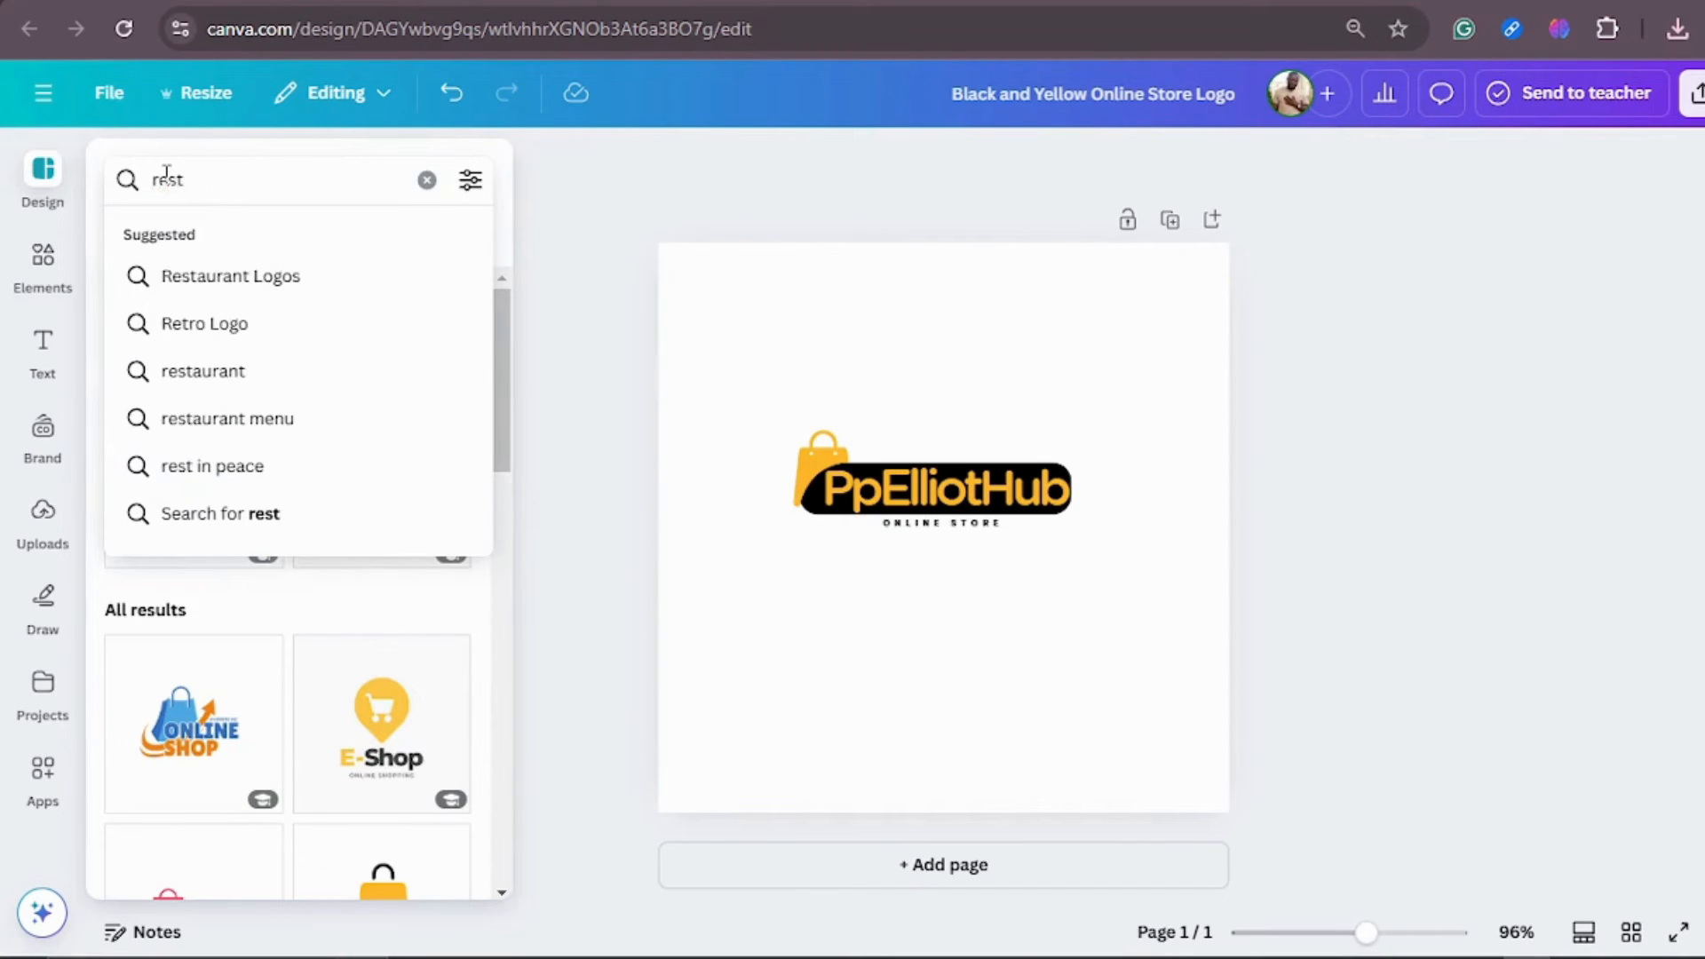
pyautogui.write('uran')
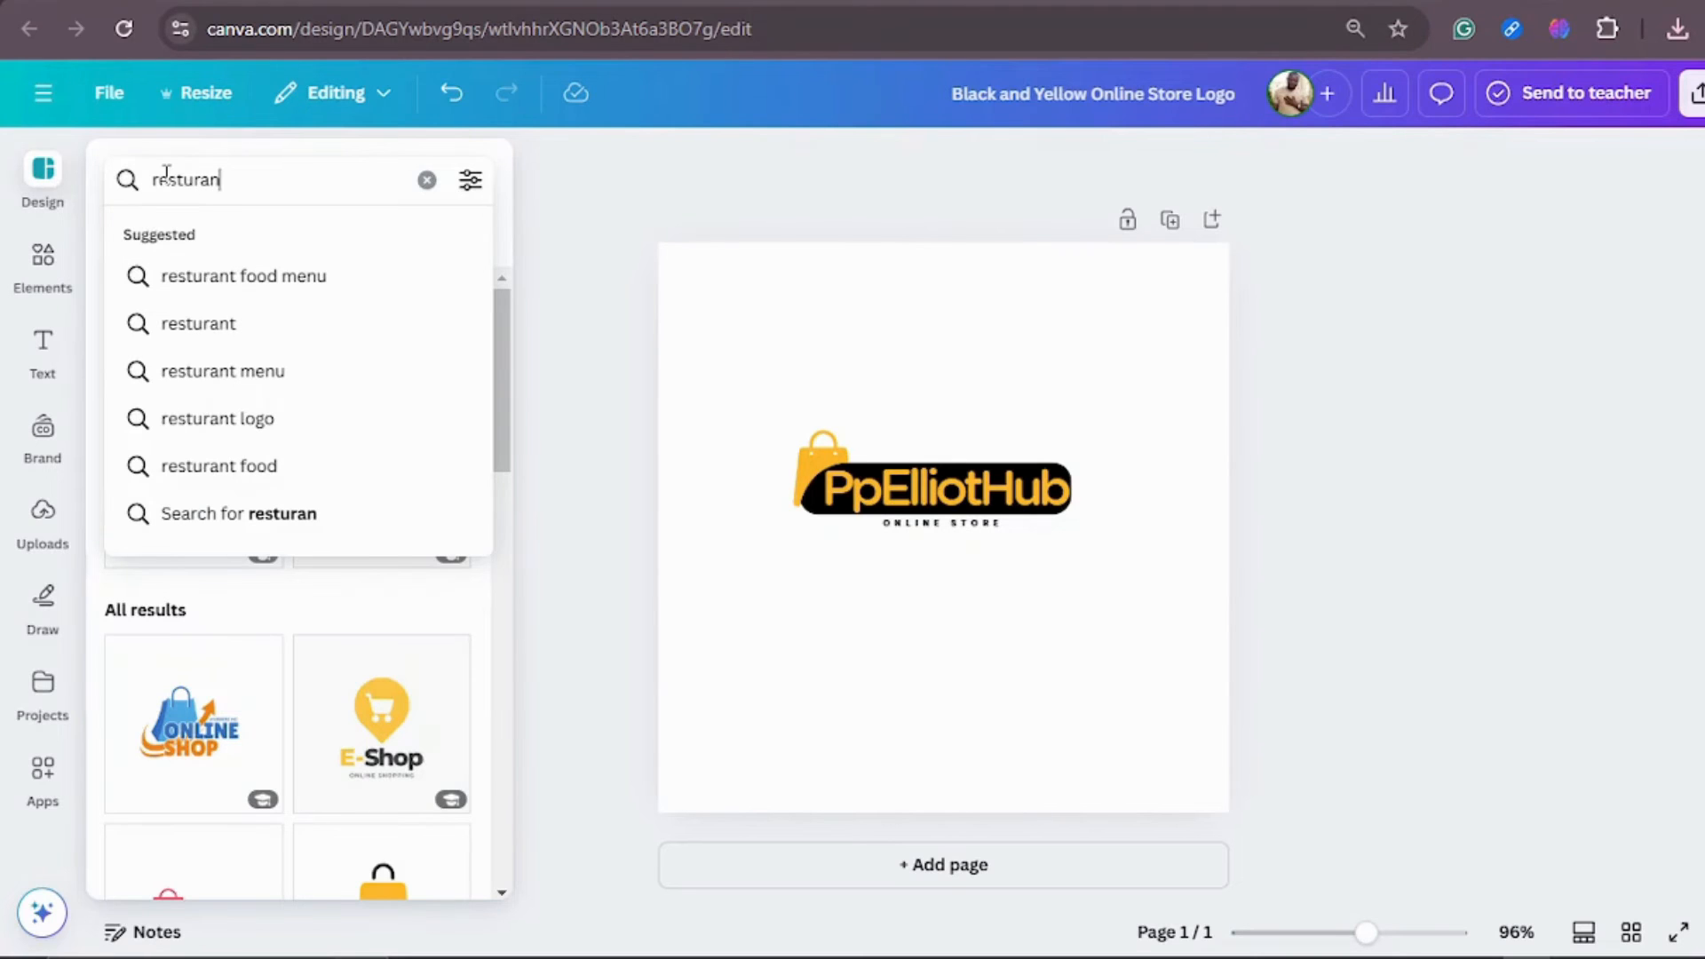
pyautogui.write('t logo')
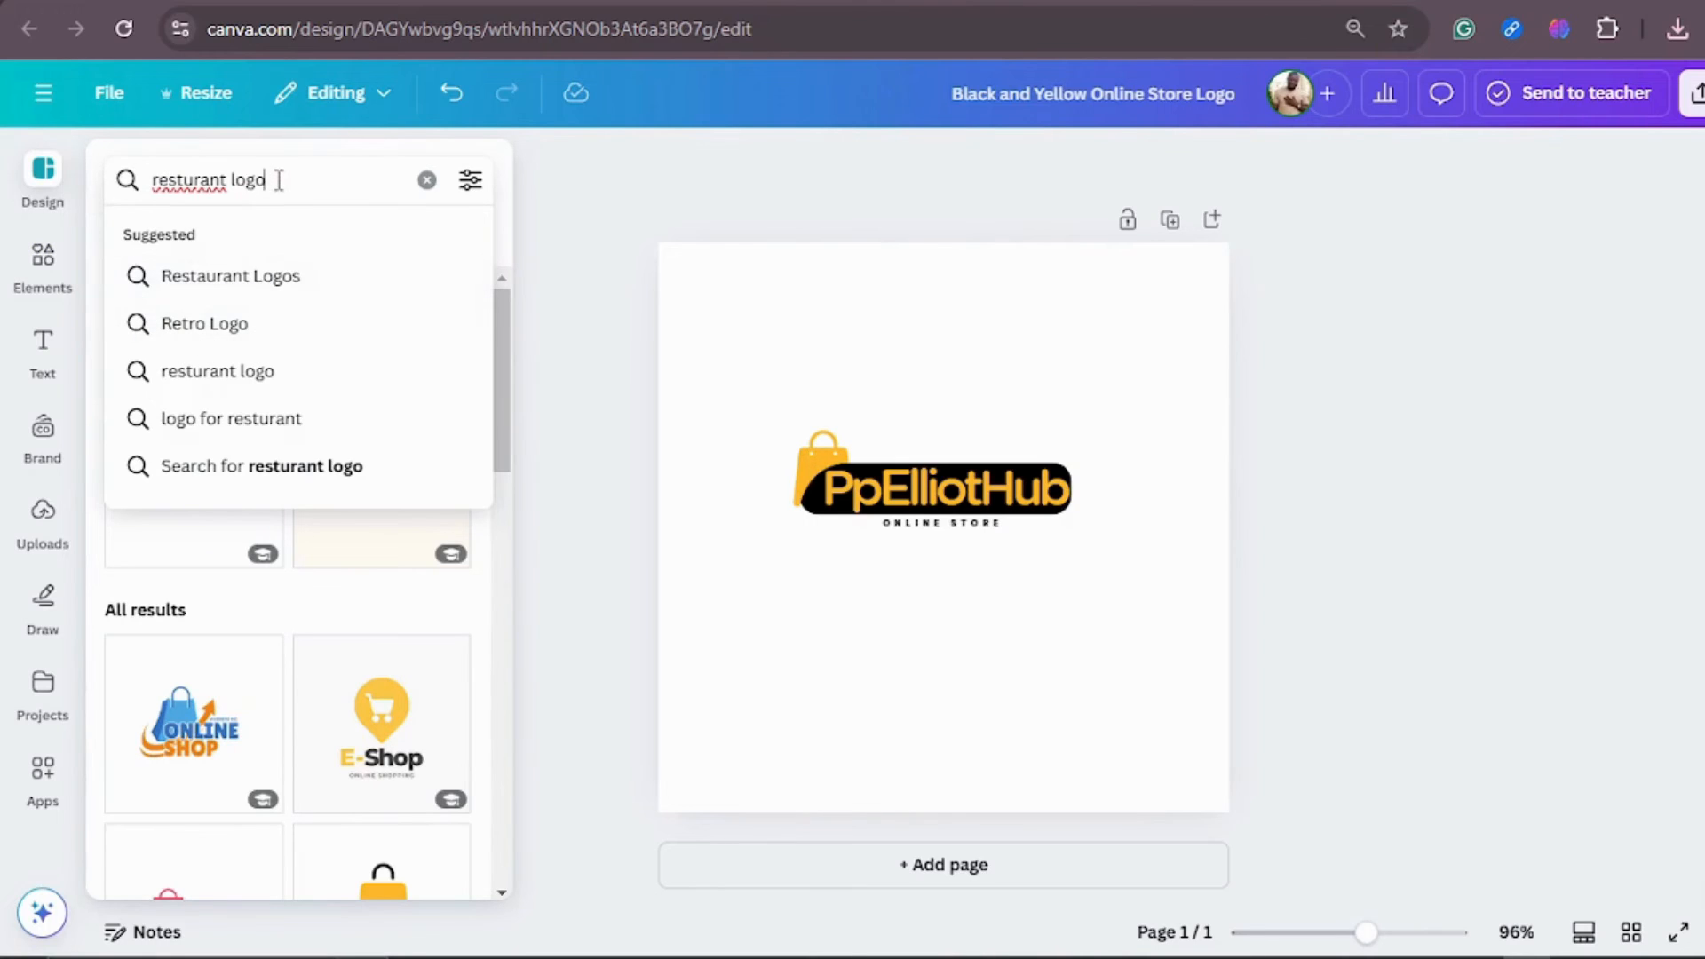
# Replace the template search text with "fashion logo" and look through its suggestions.
pyautogui.press('BackSpace')
pyautogui.press('BackSpace')
pyautogui.press('BackSpace')
pyautogui.press('BackSpace')
pyautogui.press('BackSpace')
pyautogui.press('BackSpace')
pyautogui.press('BackSpace')
pyautogui.press('BackSpace')
pyautogui.press('BackSpace')
pyautogui.press('BackSpace')
pyautogui.press('BackSpace')
pyautogui.press('BackSpace')
pyautogui.press('BackSpace')
pyautogui.write('f')
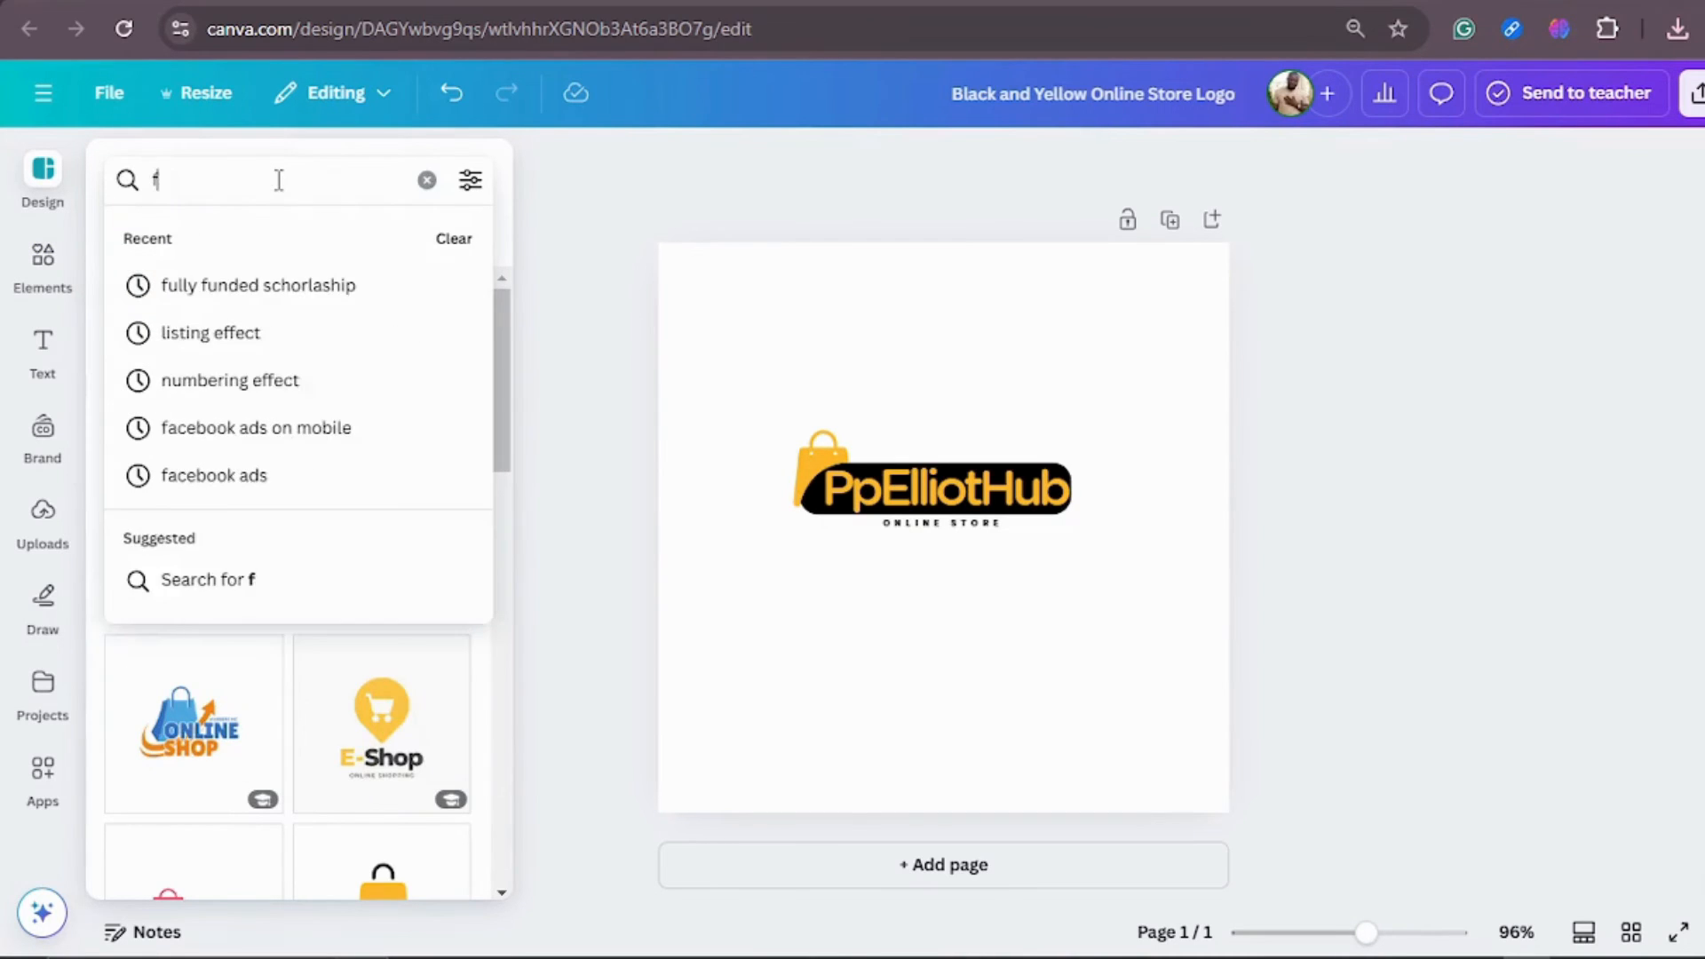
pyautogui.write('ashion l')
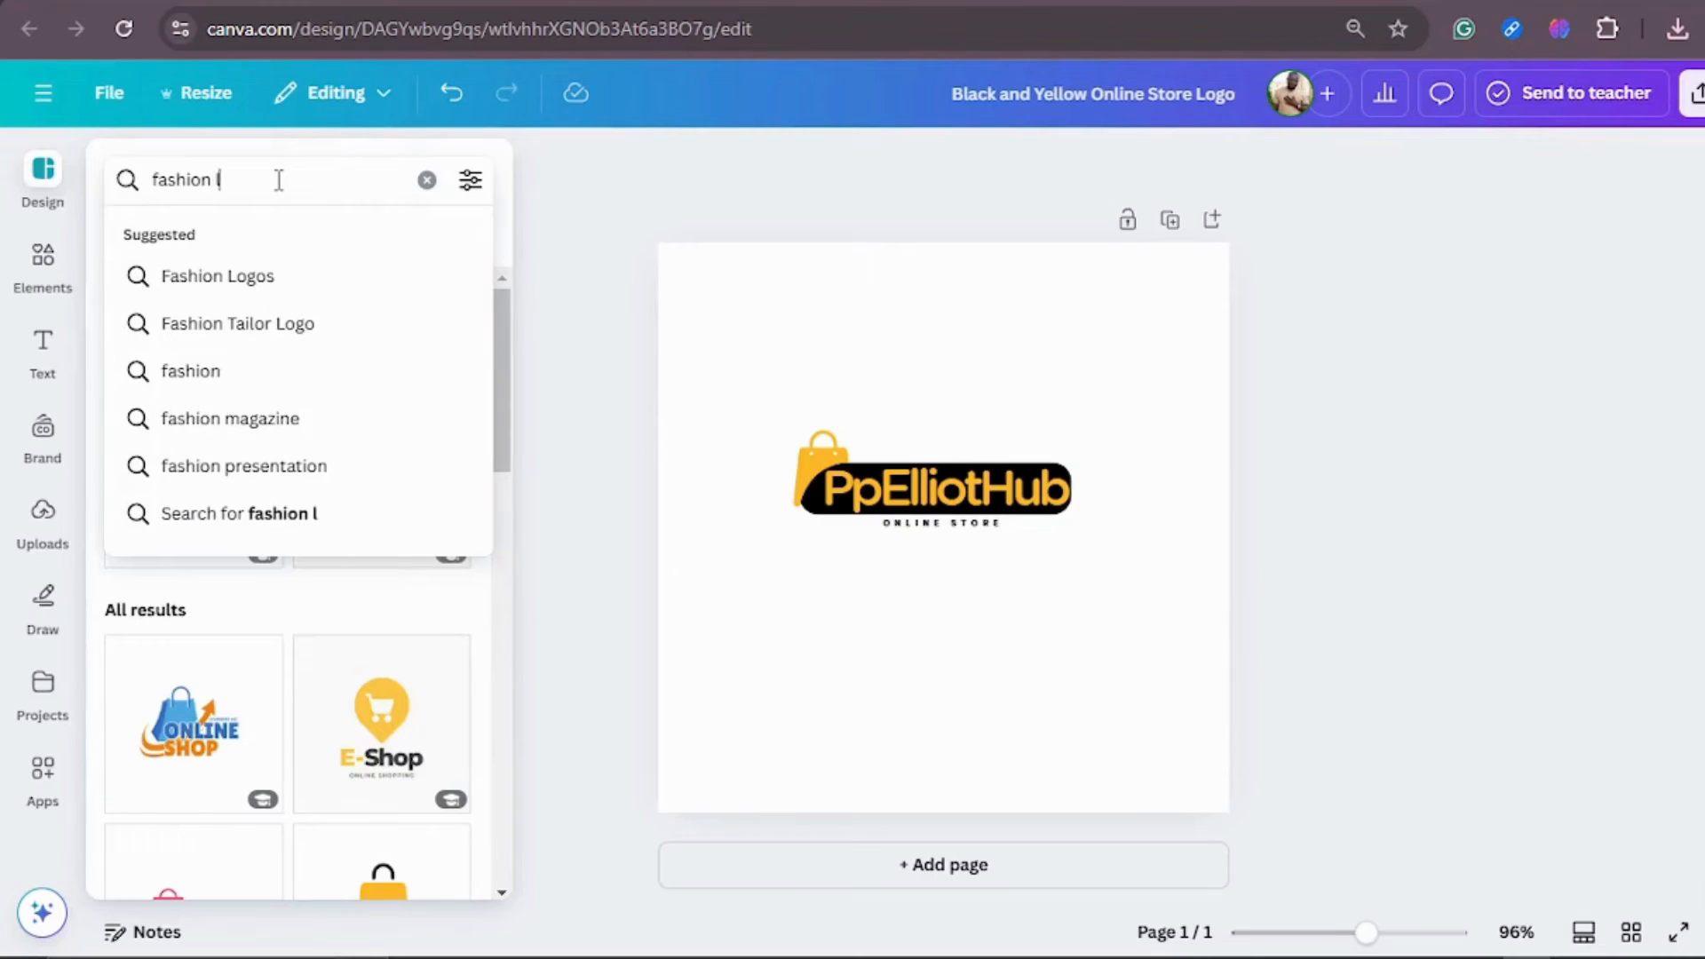
pyautogui.write('ogo')
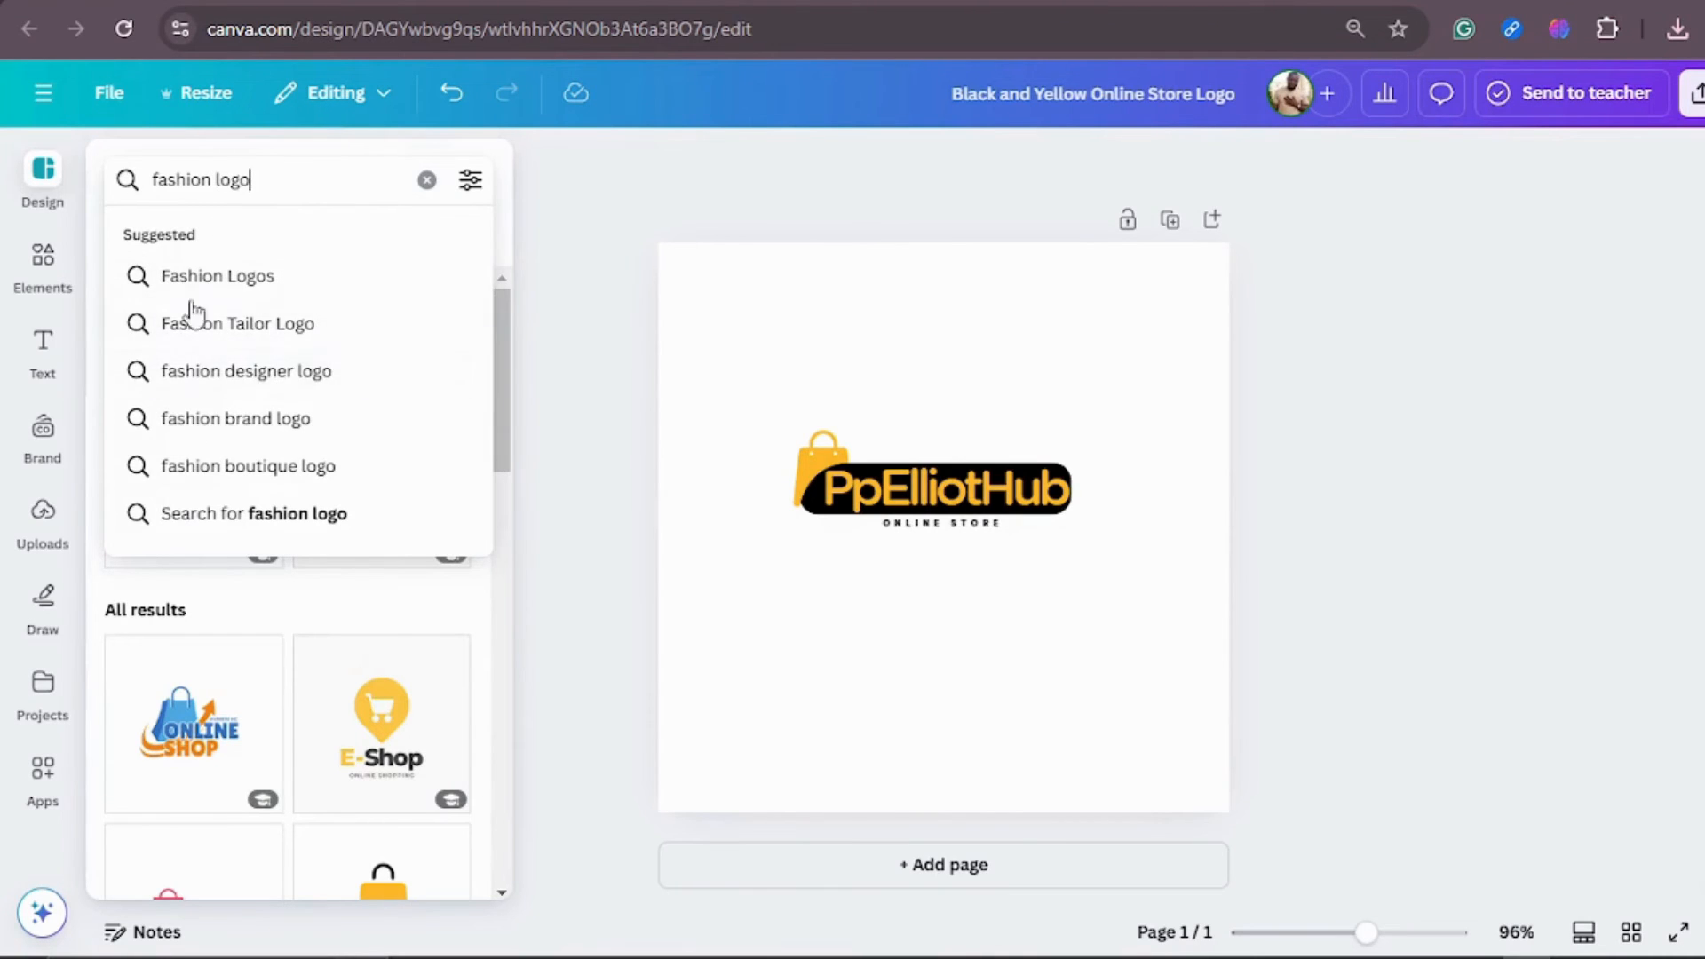
pyautogui.scroll(-5, 293, 702)
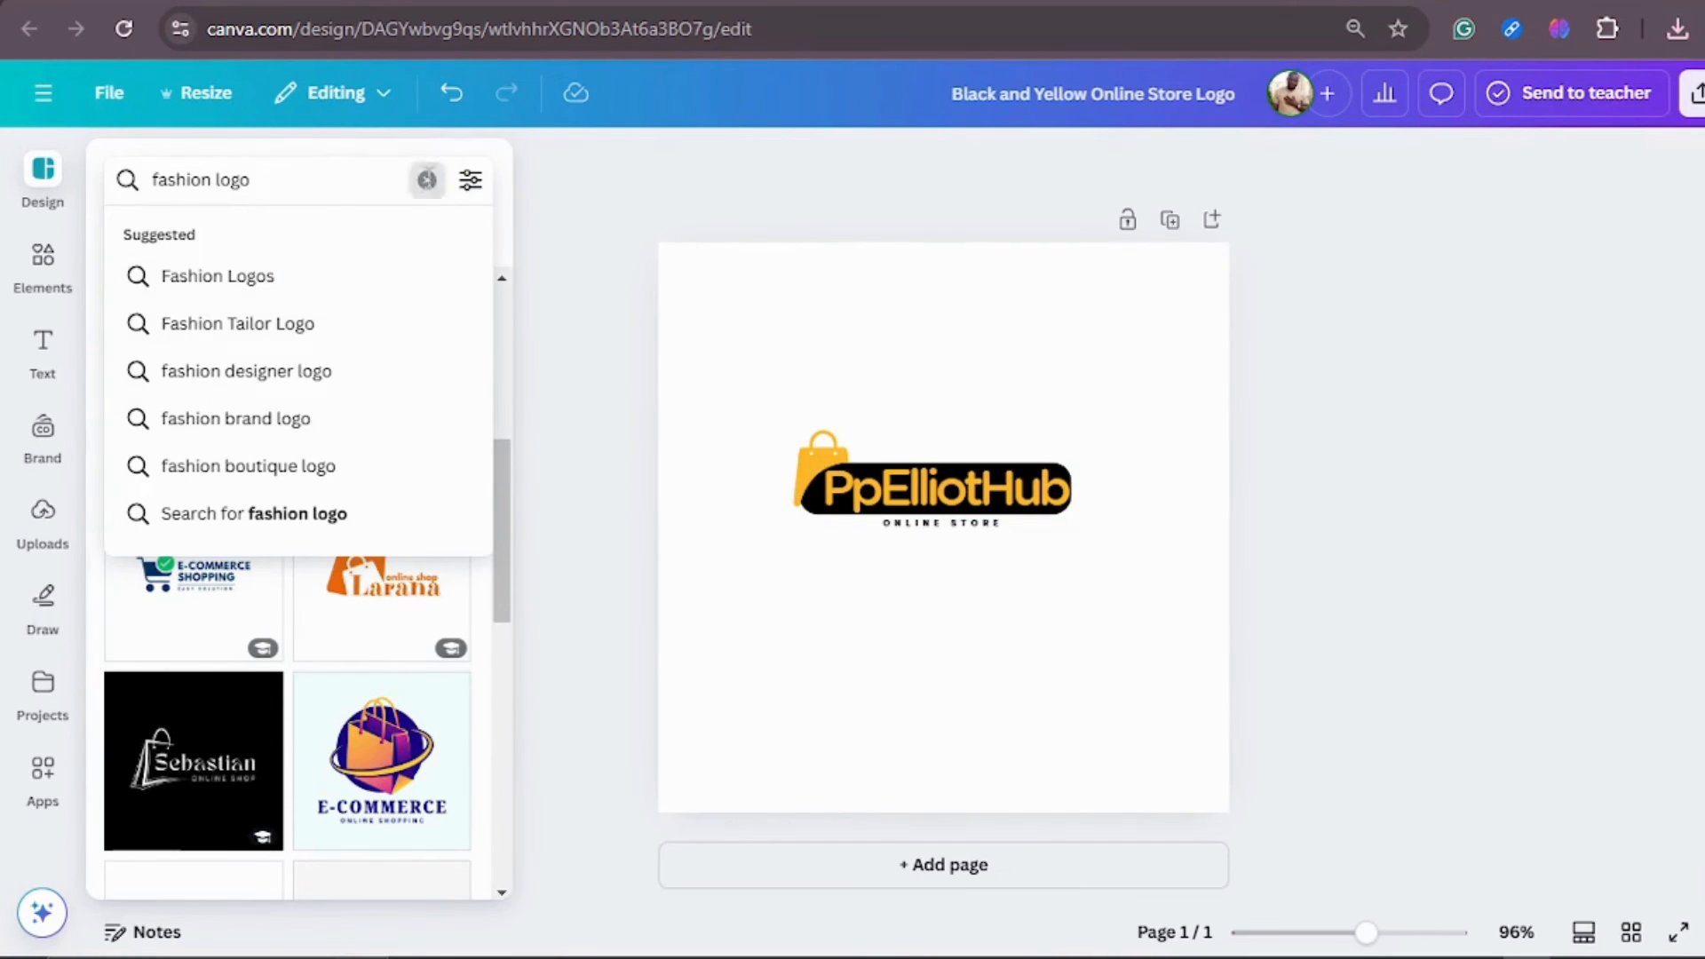
# Clear the template search and browse the available logo templates, checking the plan badges on the Online Shop and E-Shop designs.
pyautogui.click(426, 180)
pyautogui.scroll(2, 411, 369)
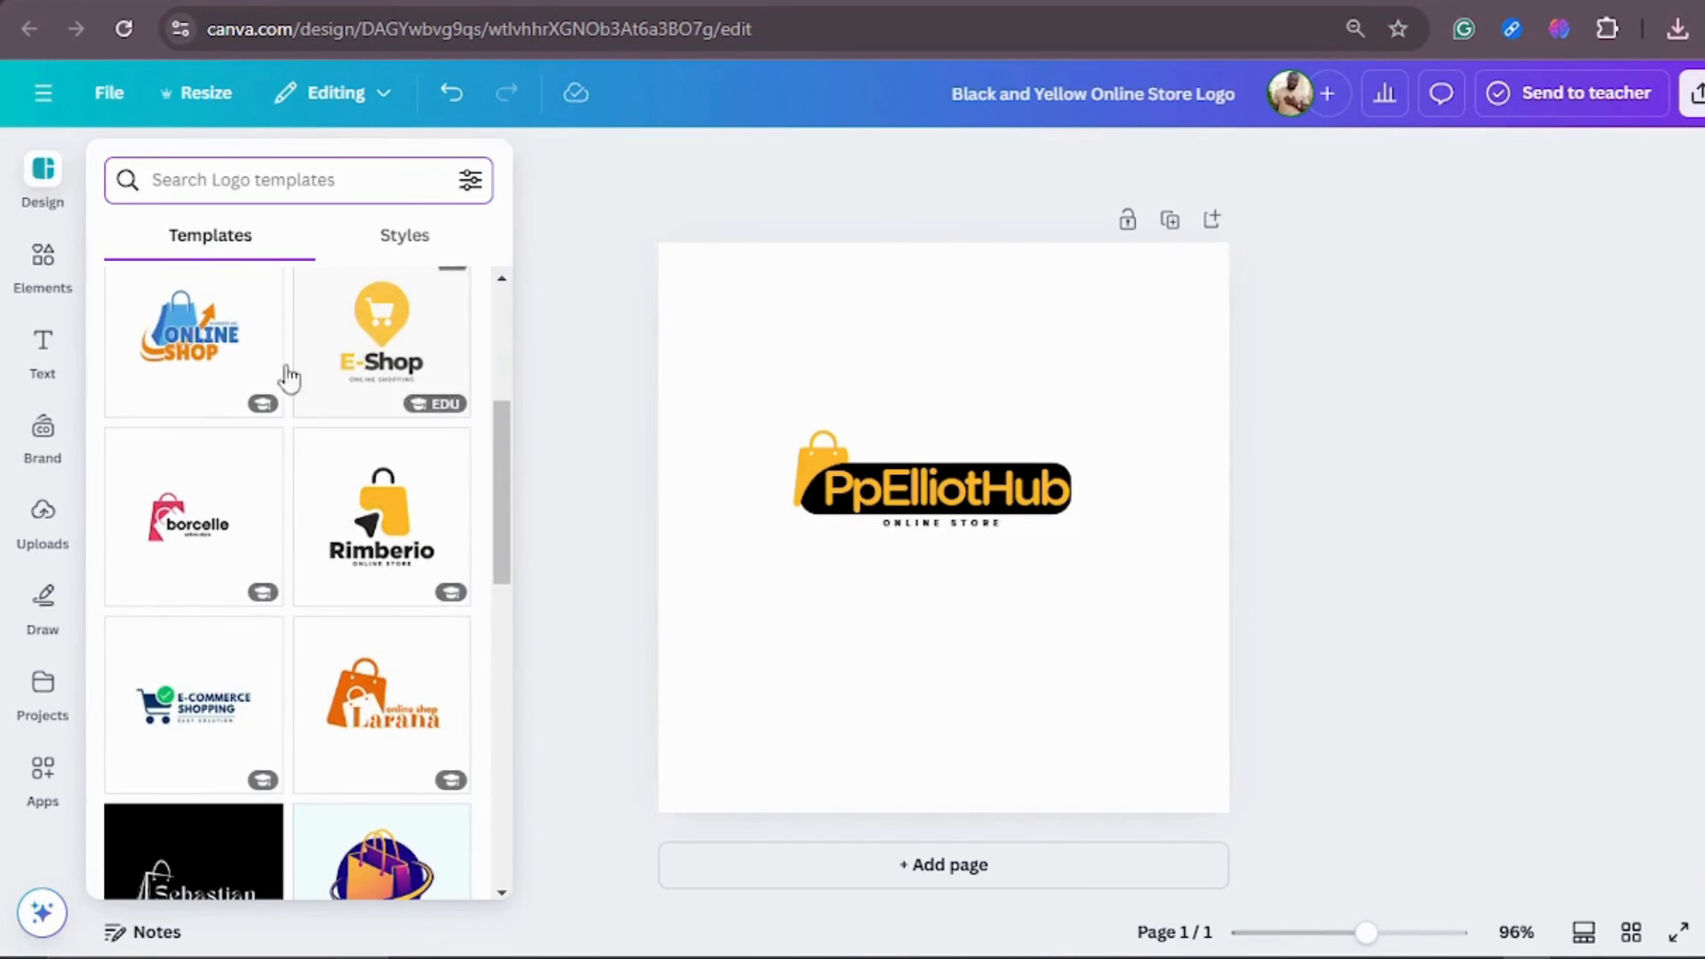
pyautogui.moveTo(235, 406)
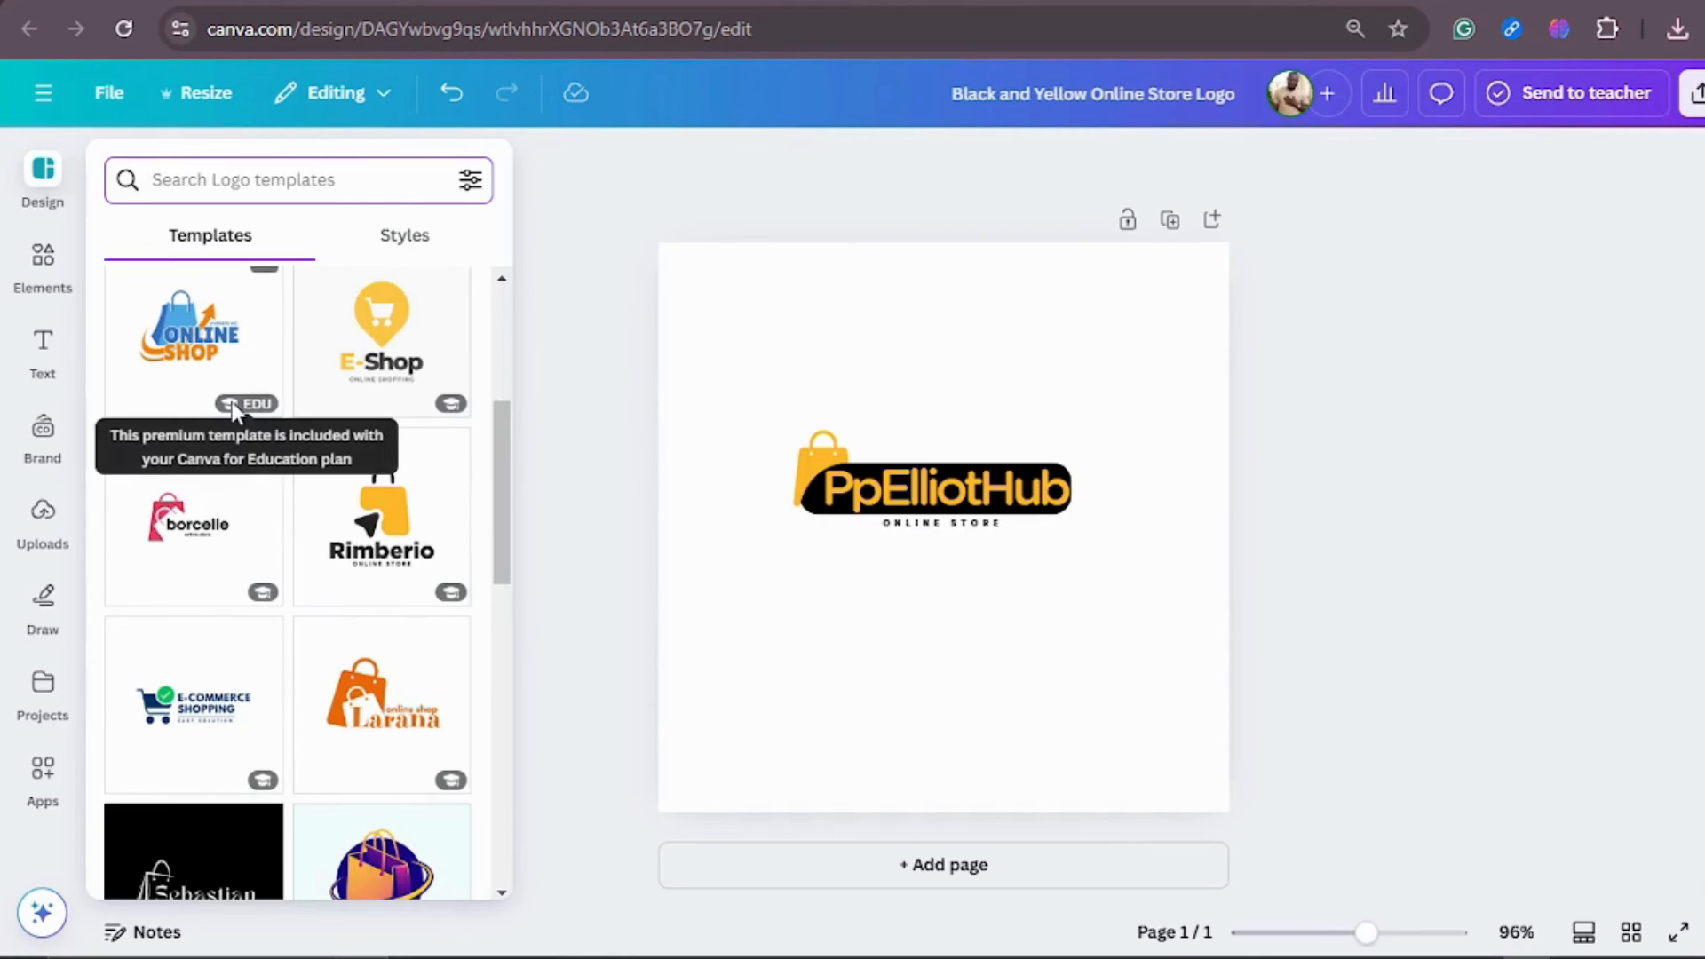
pyautogui.moveTo(431, 404)
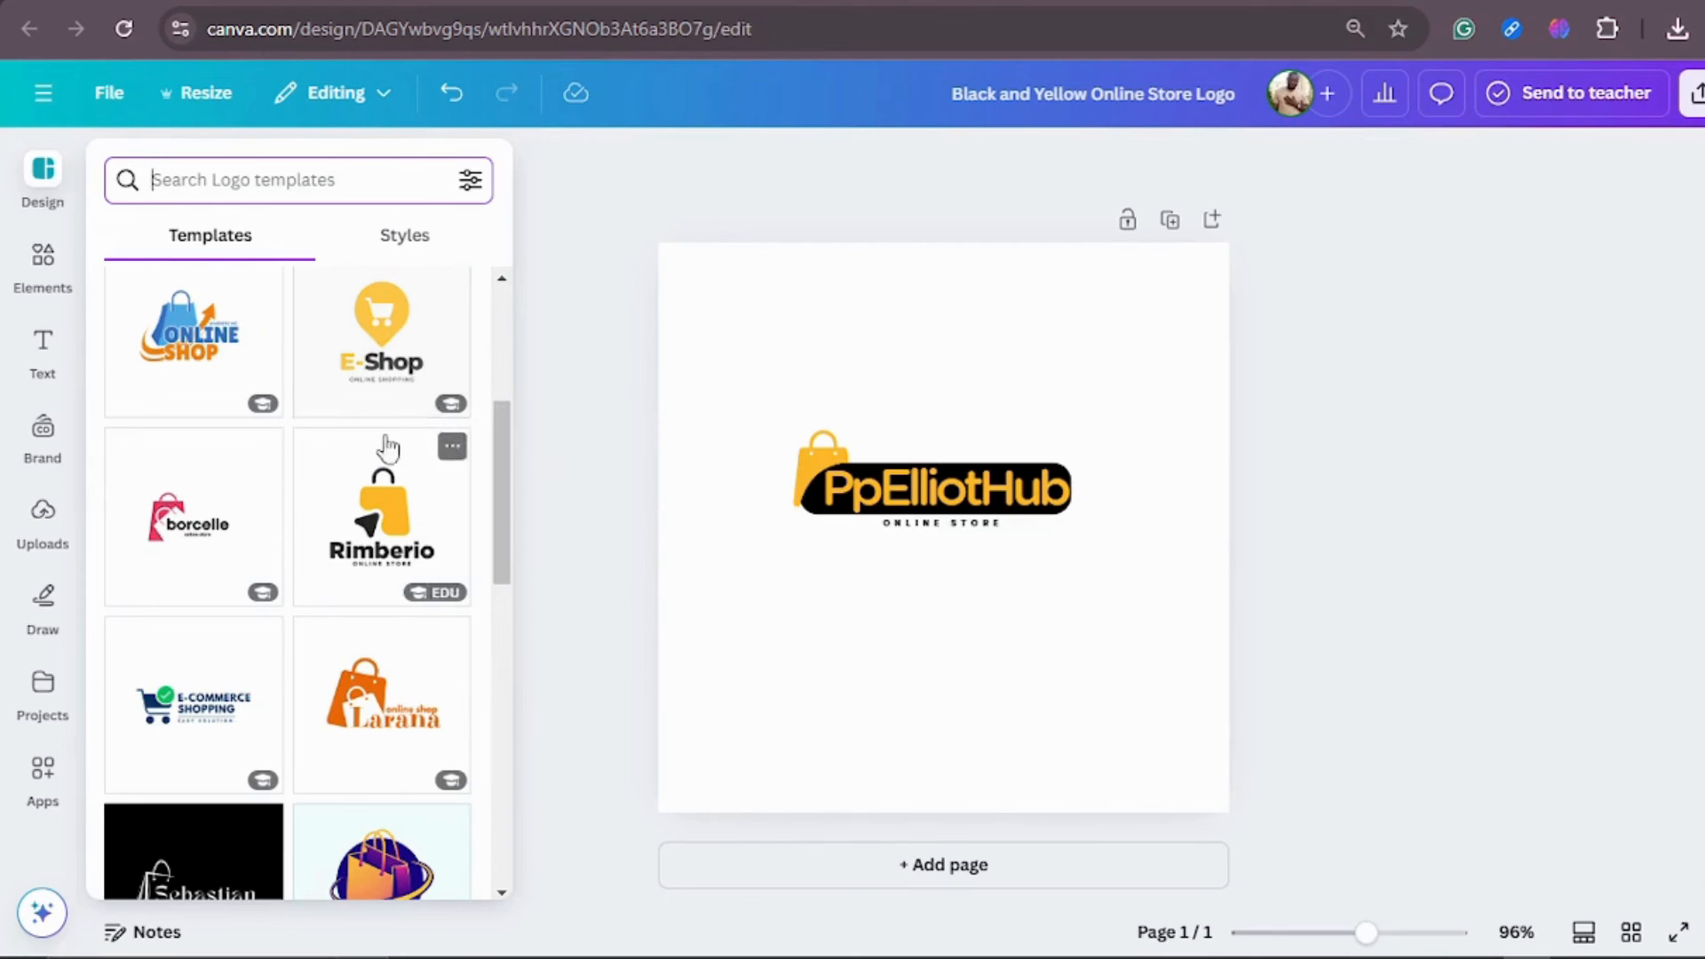
pyautogui.scroll(5, 333, 444)
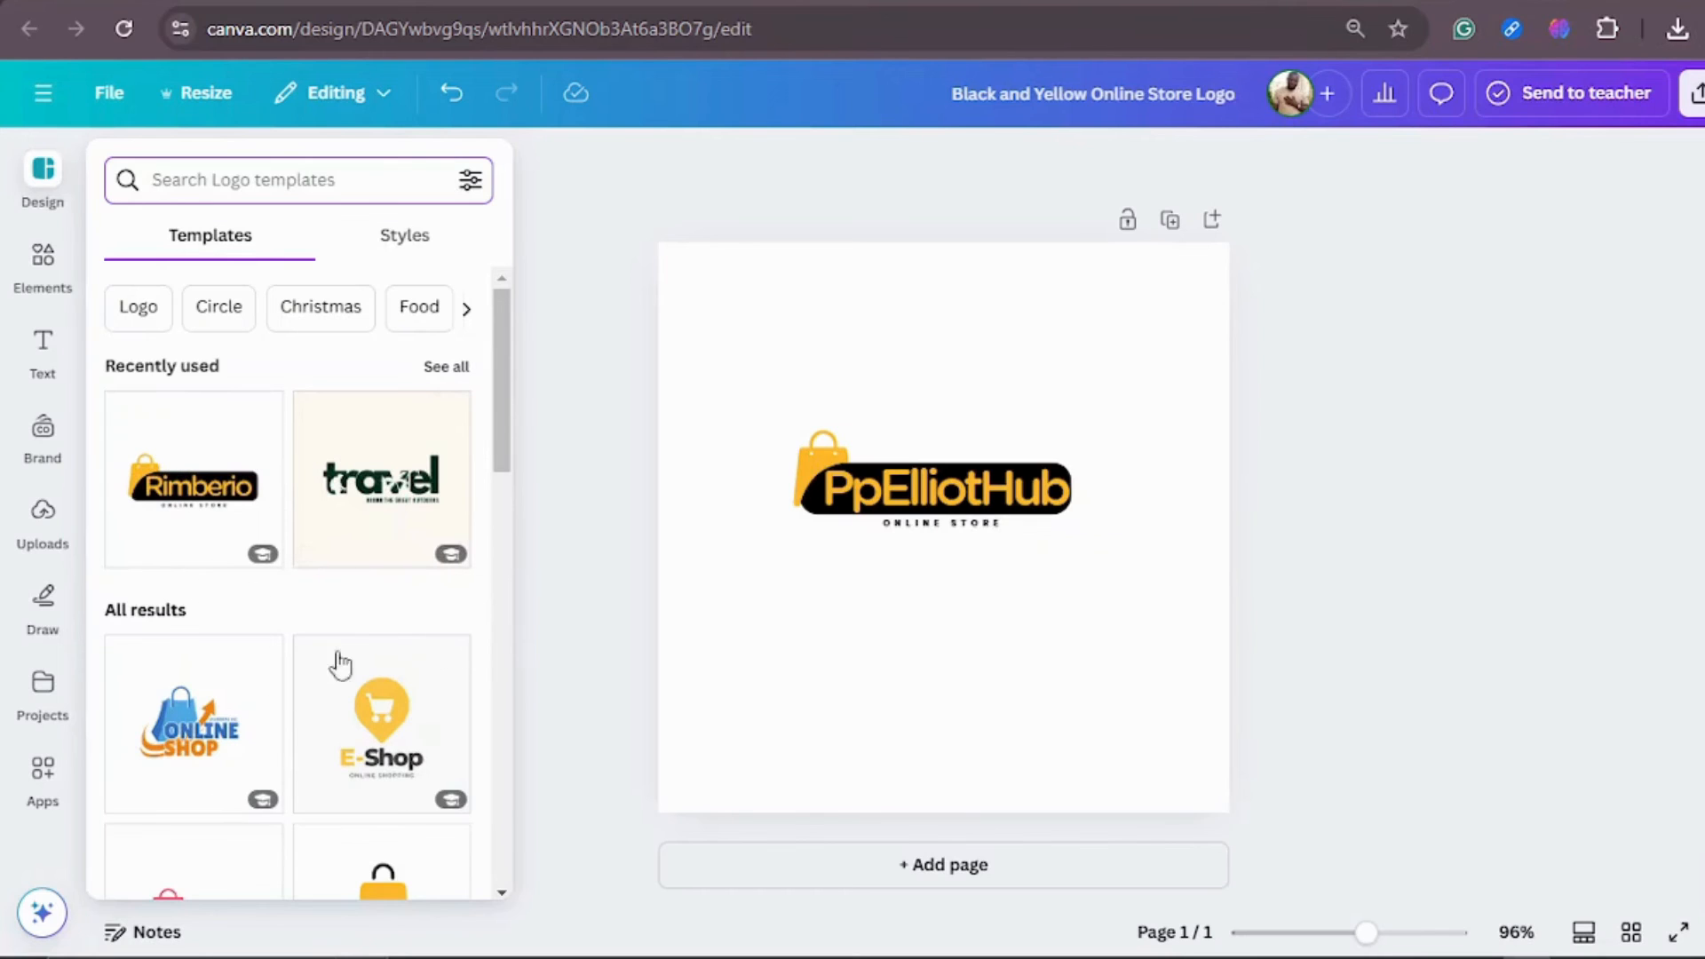
pyautogui.scroll(-10, 369, 583)
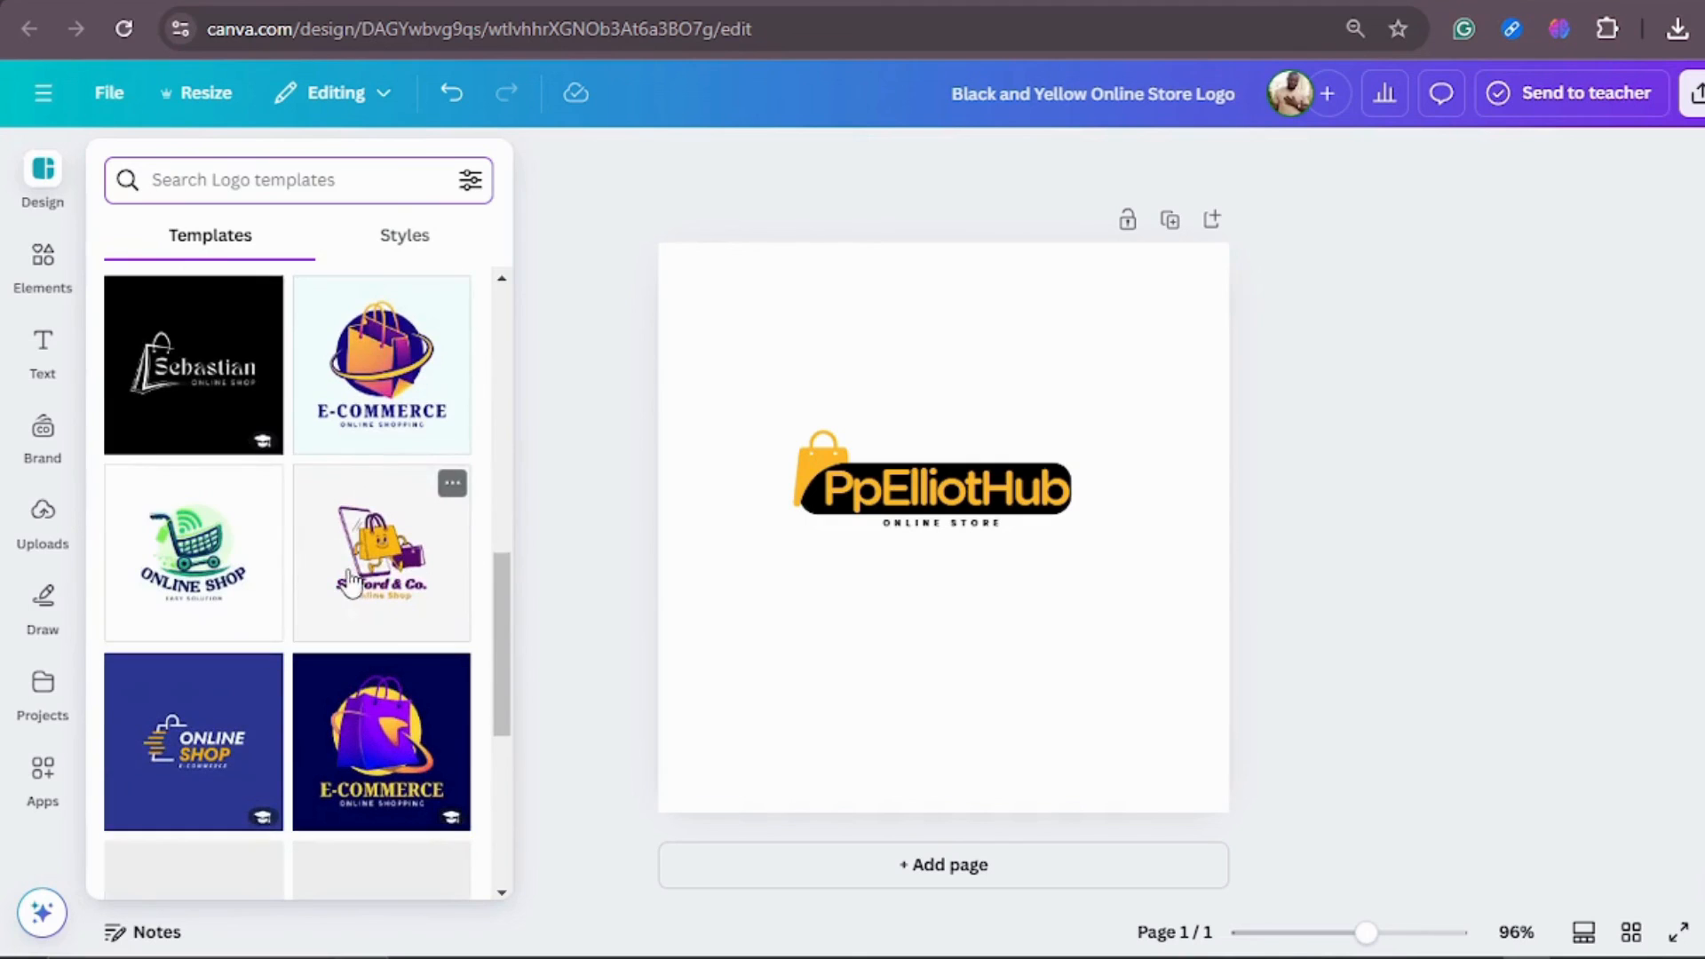
pyautogui.scroll(10, 350, 579)
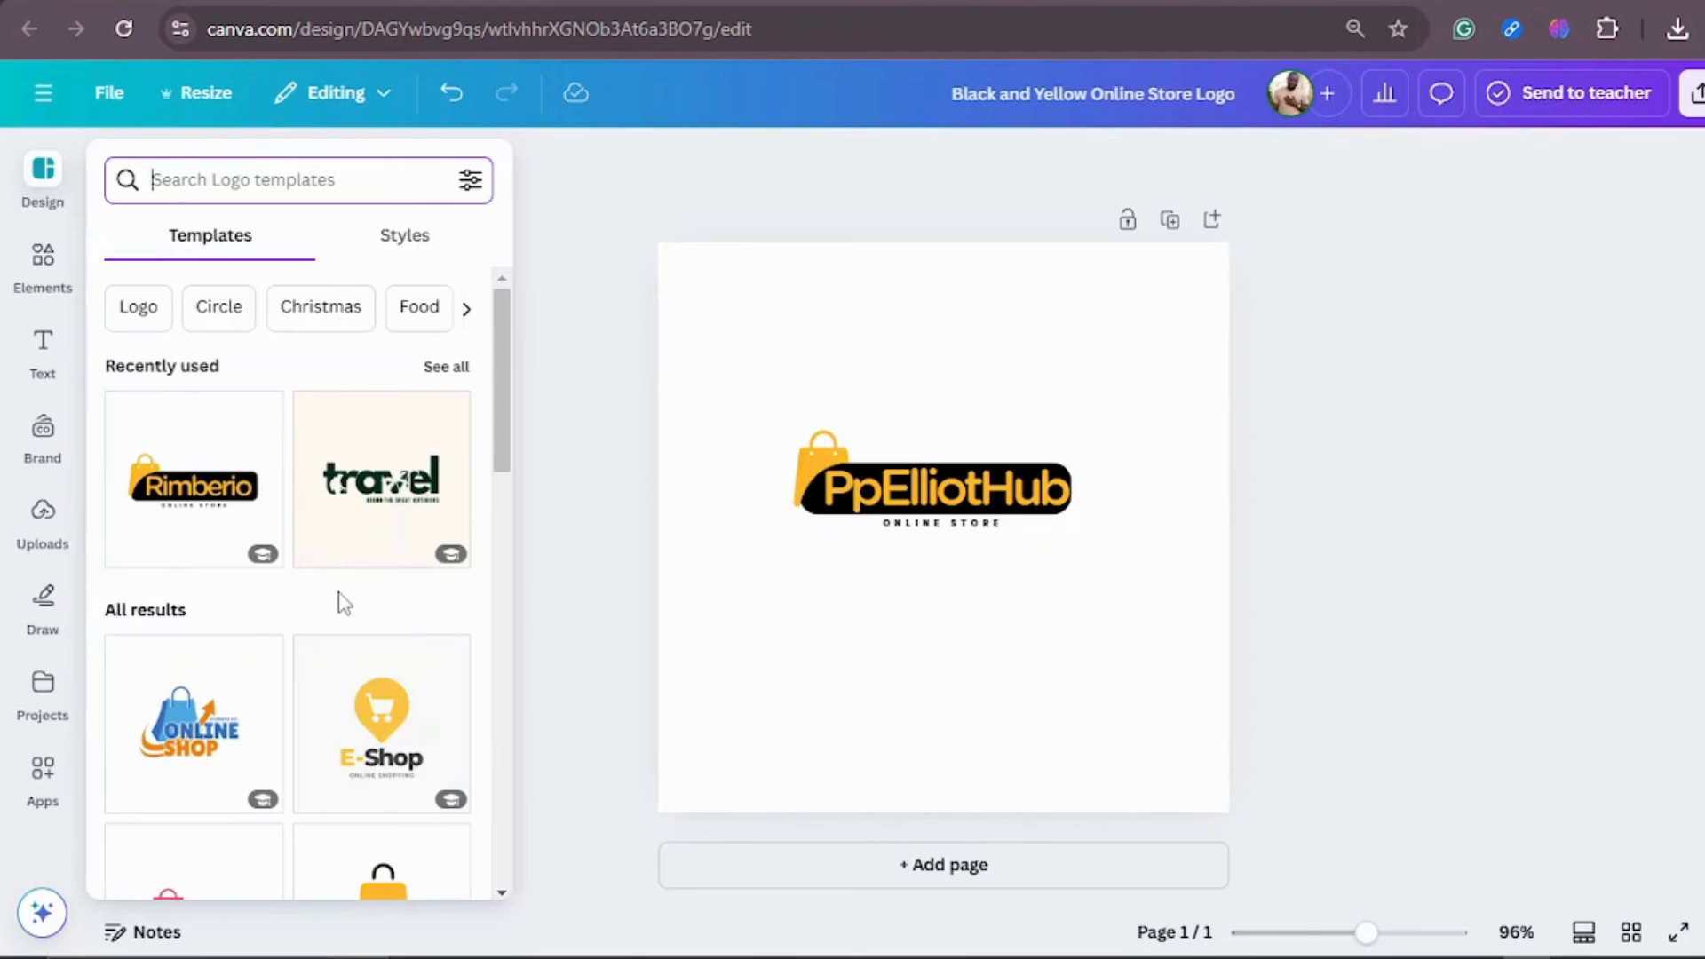
pyautogui.scroll(-10, 345, 604)
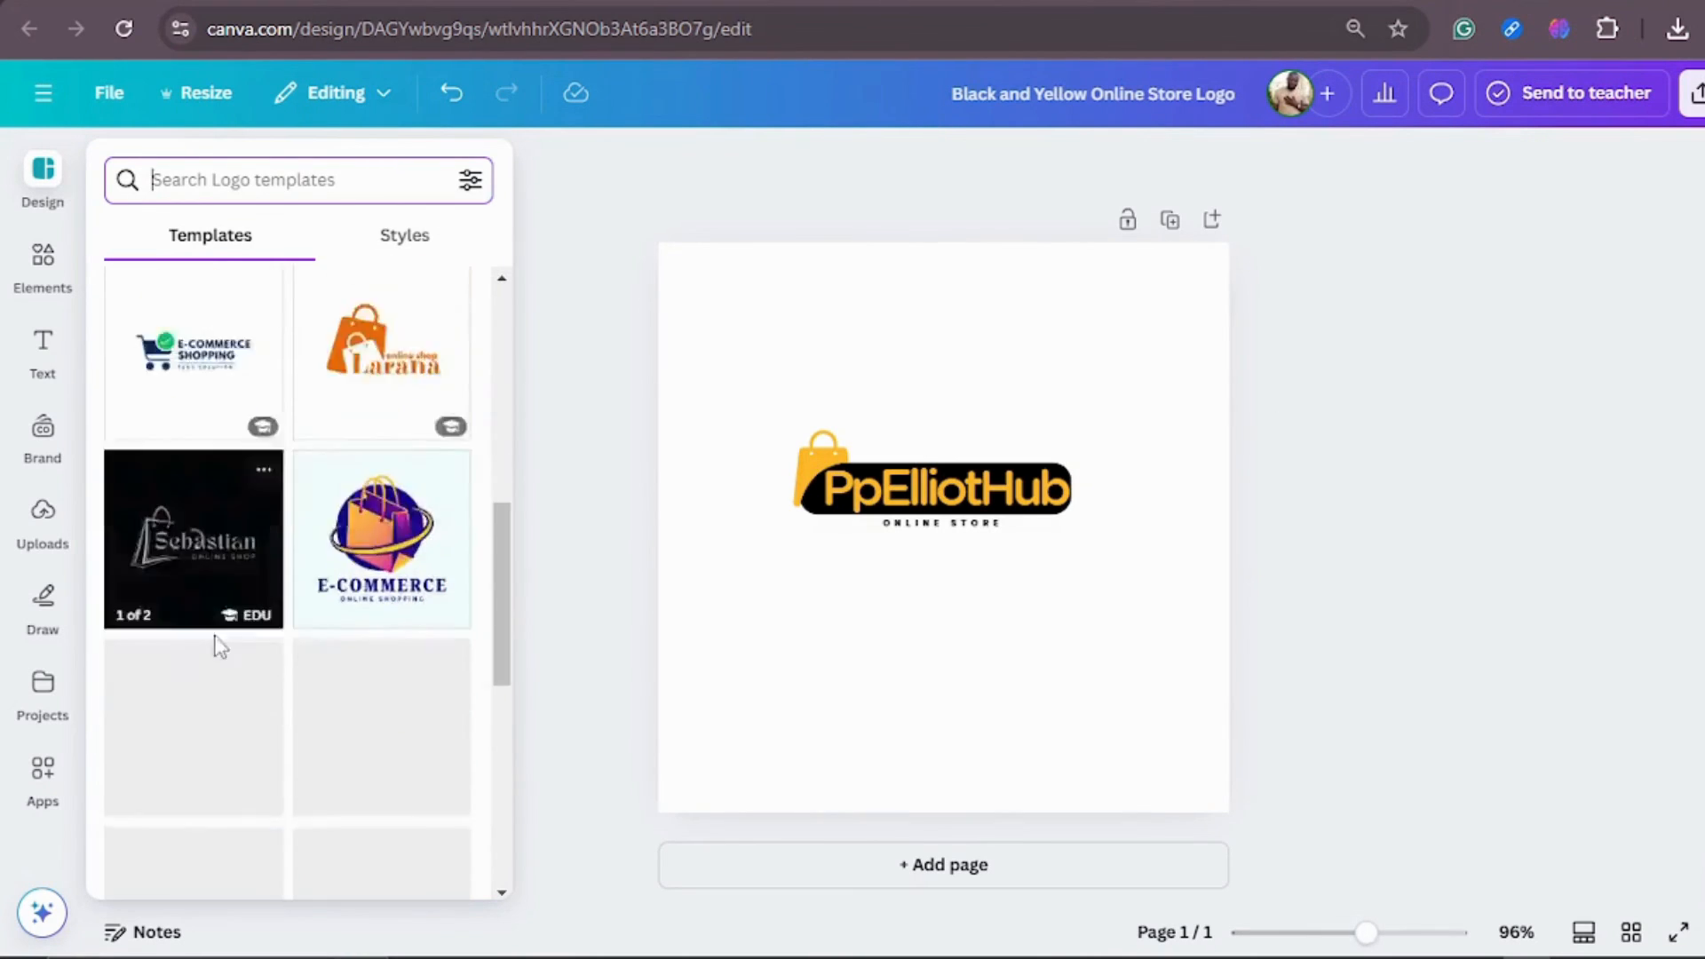